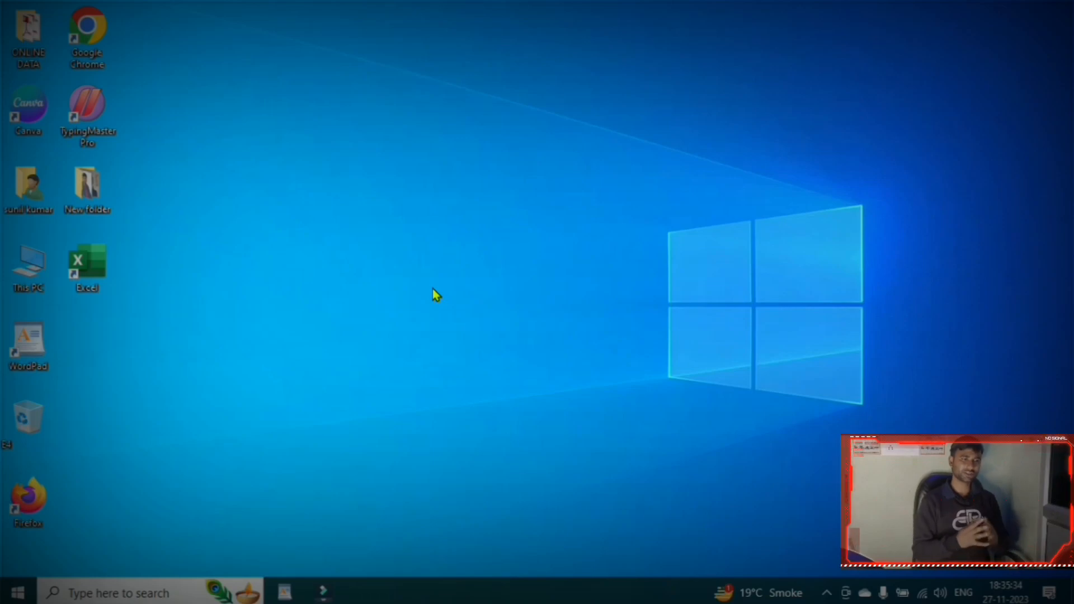
# Bring up the open WordPad document and delete its title line "ADOBE® PHOTOSHOP® 7.0 READ ME".
pyautogui.click(285, 593)
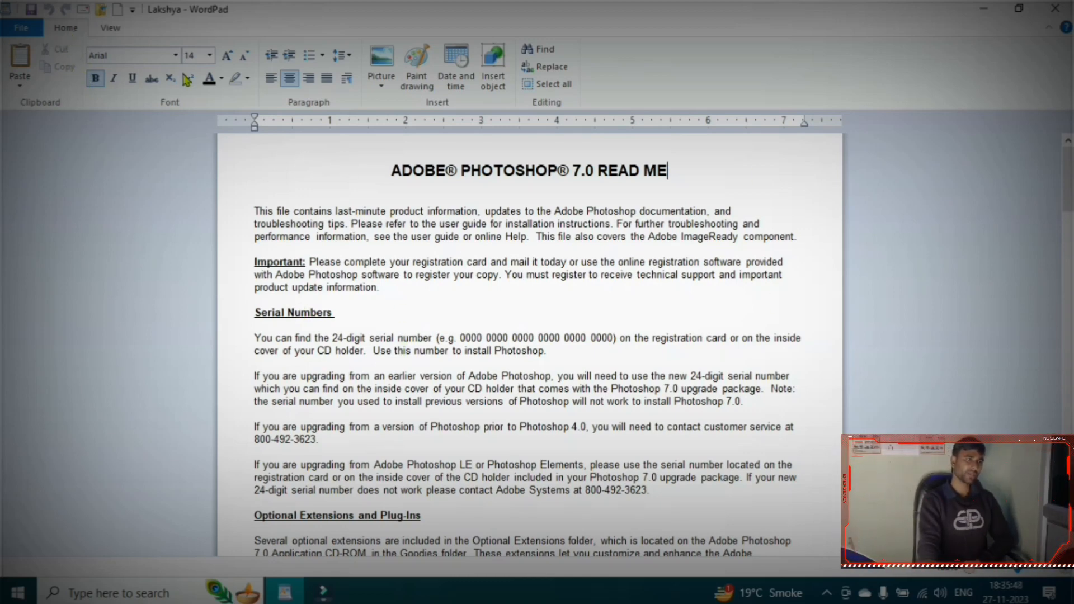
pyautogui.scroll(-3, 541, 251)
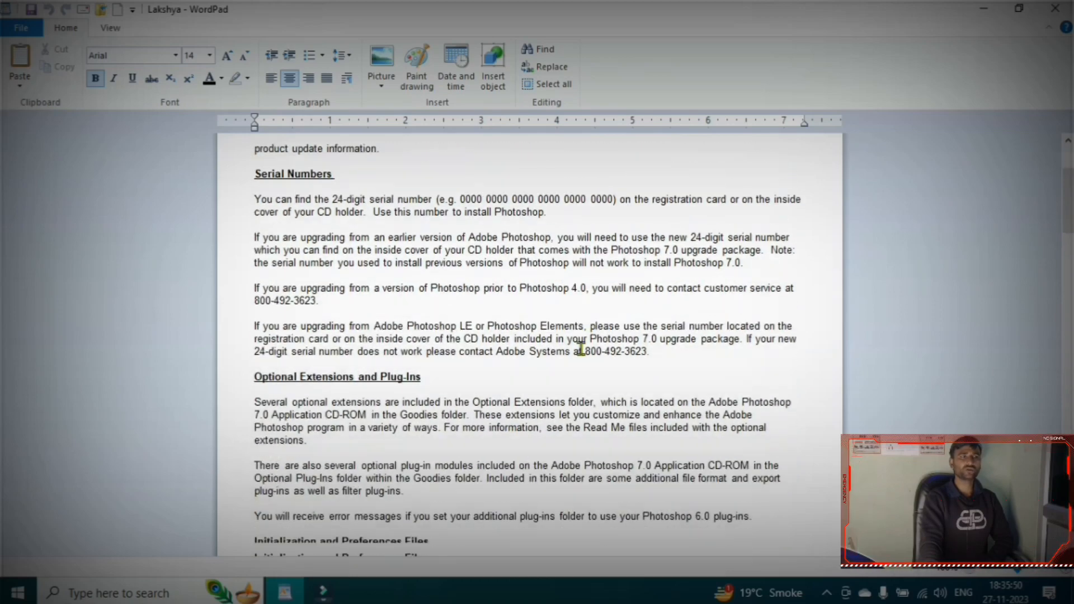
pyautogui.scroll(3, 592, 359)
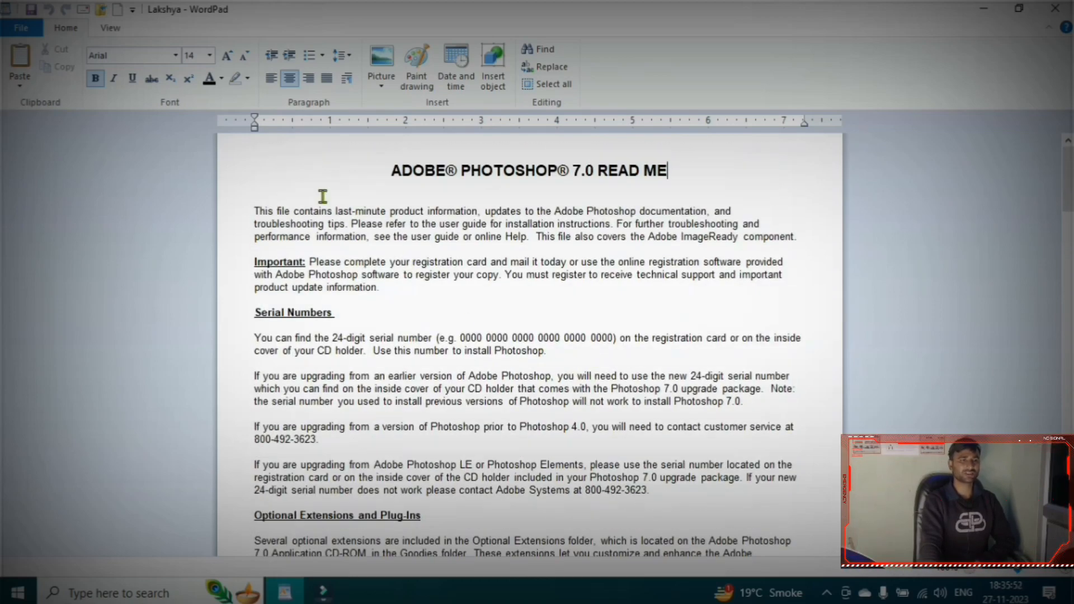
pyautogui.moveTo(372, 168); pyautogui.dragTo(554, 173)
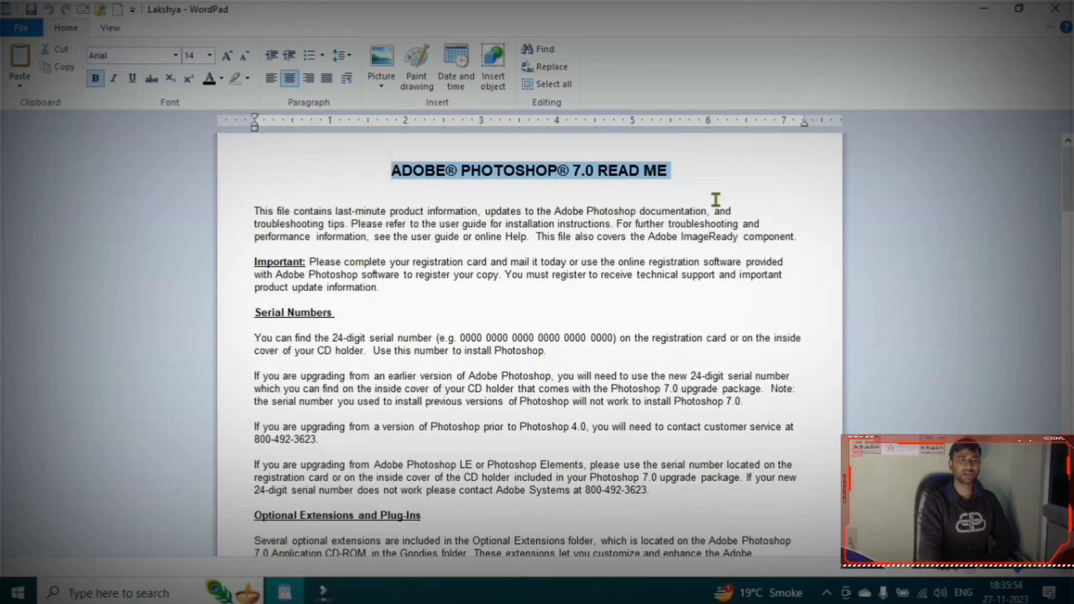
pyautogui.press('Delete')
# Apply the Arial font to the opening paragraph that begins "This file contains last-minute product information".
pyautogui.scroll(-5, 285, 229)
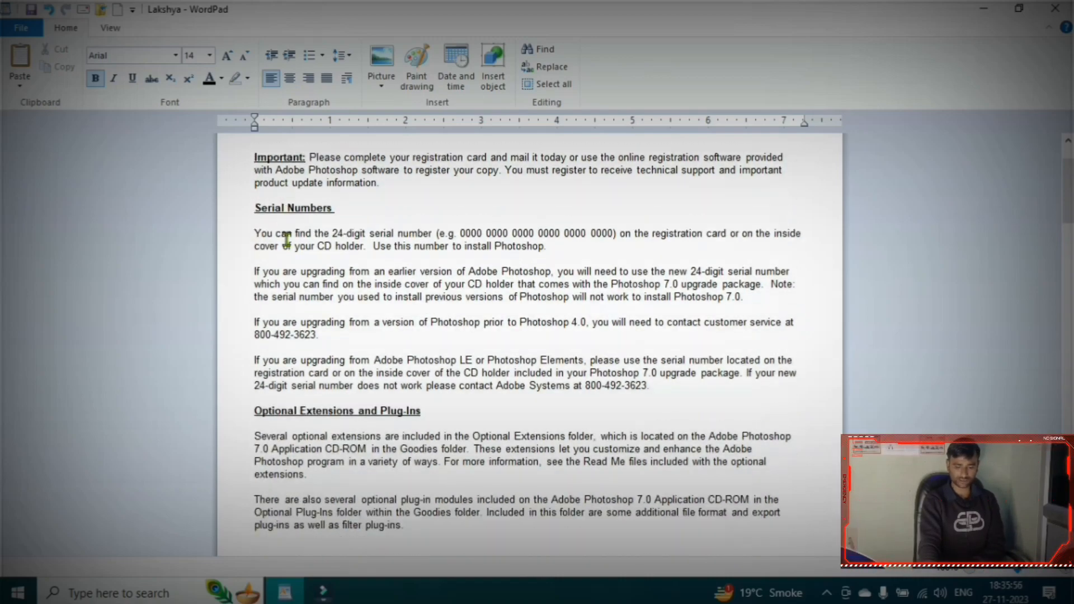
pyautogui.scroll(5, 268, 202)
pyautogui.scroll(-15, 406, 309)
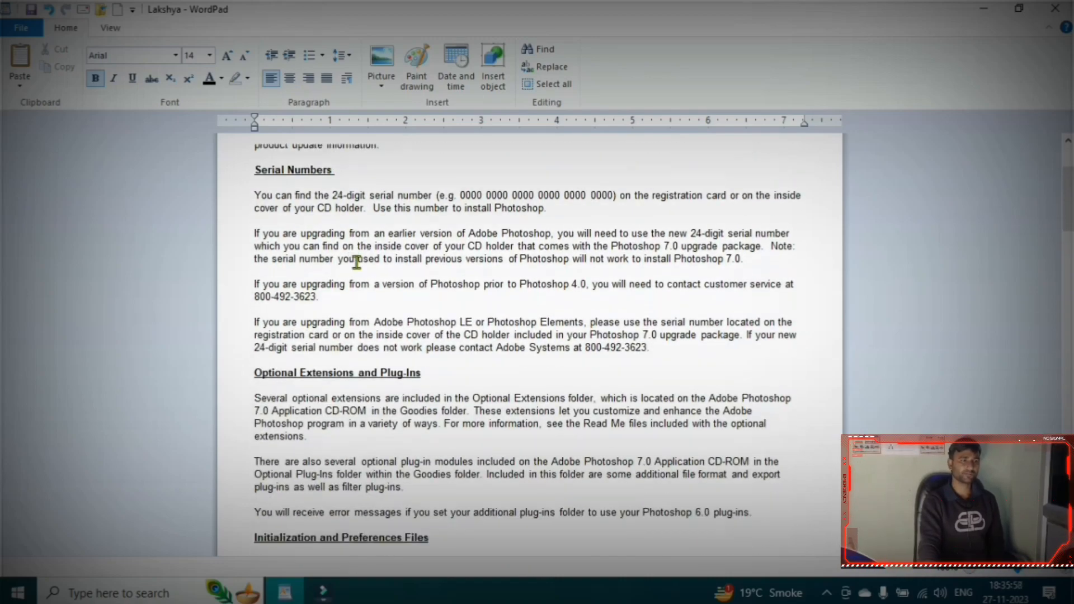
pyautogui.scroll(15, 405, 309)
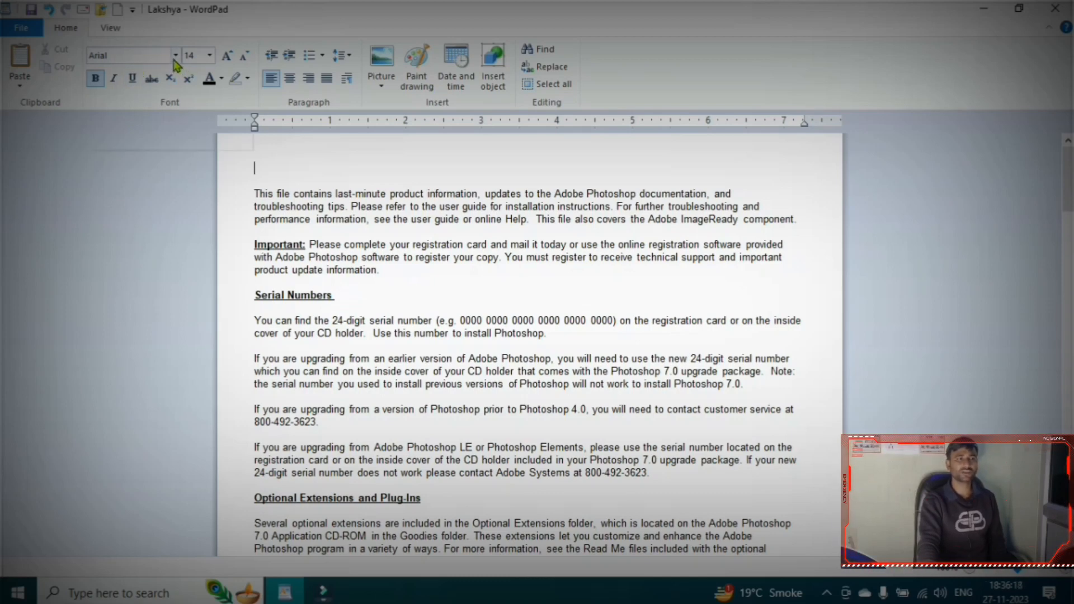
pyautogui.moveTo(251, 190); pyautogui.dragTo(775, 230)
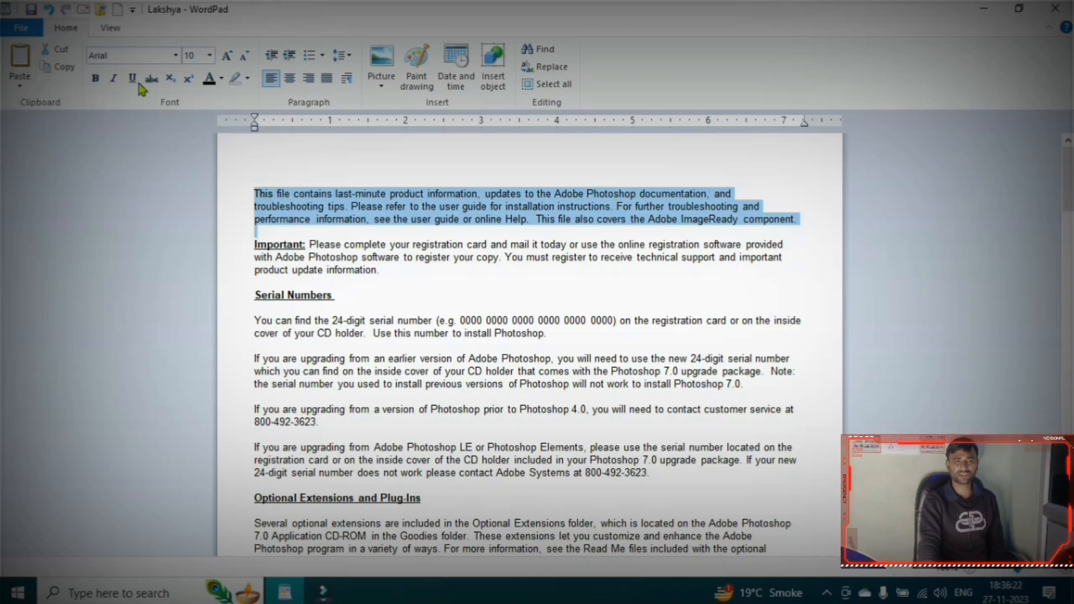
pyautogui.click(176, 55)
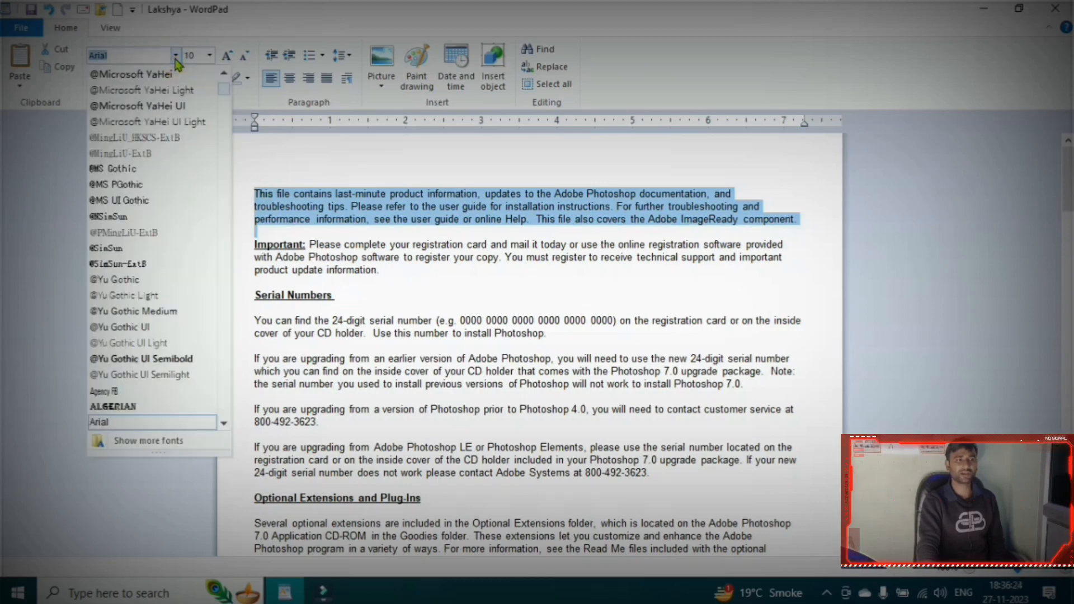
pyautogui.scroll(2, 136, 210)
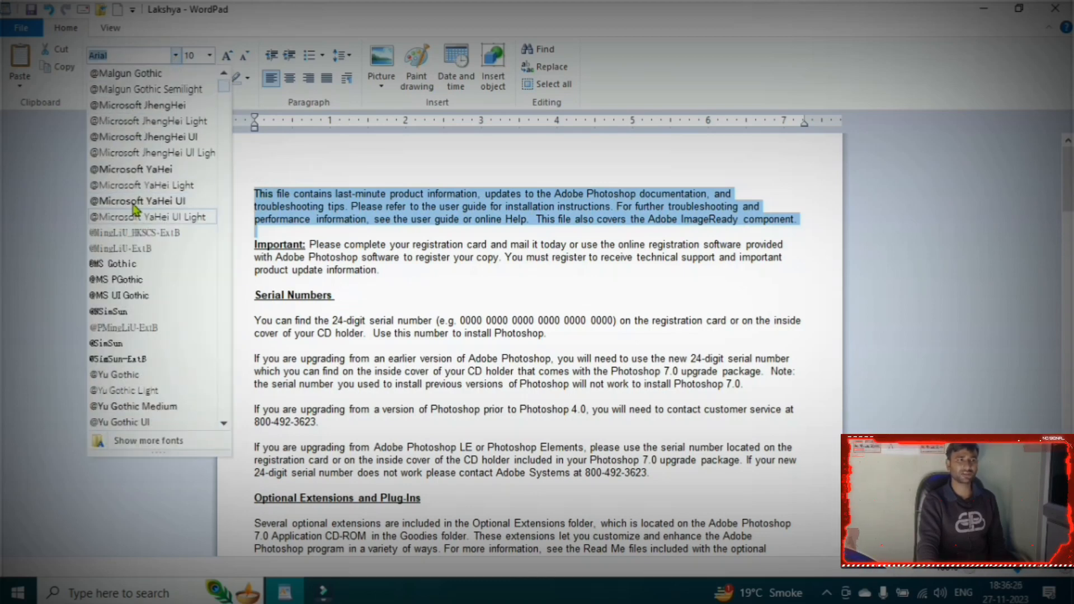
pyautogui.moveTo(224, 97)
pyautogui.mouseDown()
pyautogui.moveTo(229, 417)
pyautogui.moveTo(207, 98)
pyautogui.mouseUp()
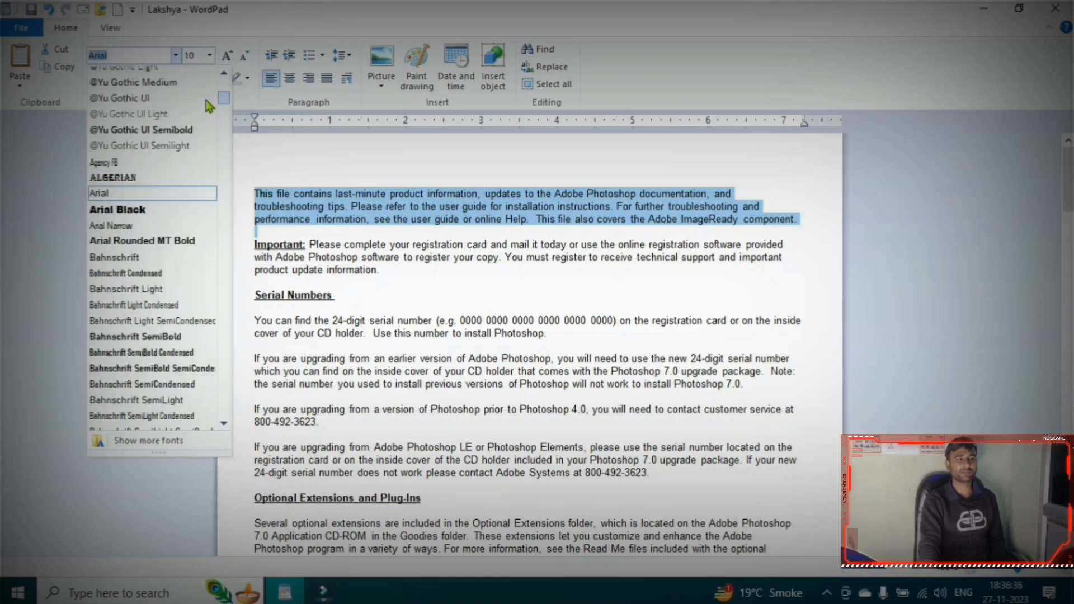
pyautogui.click(102, 196)
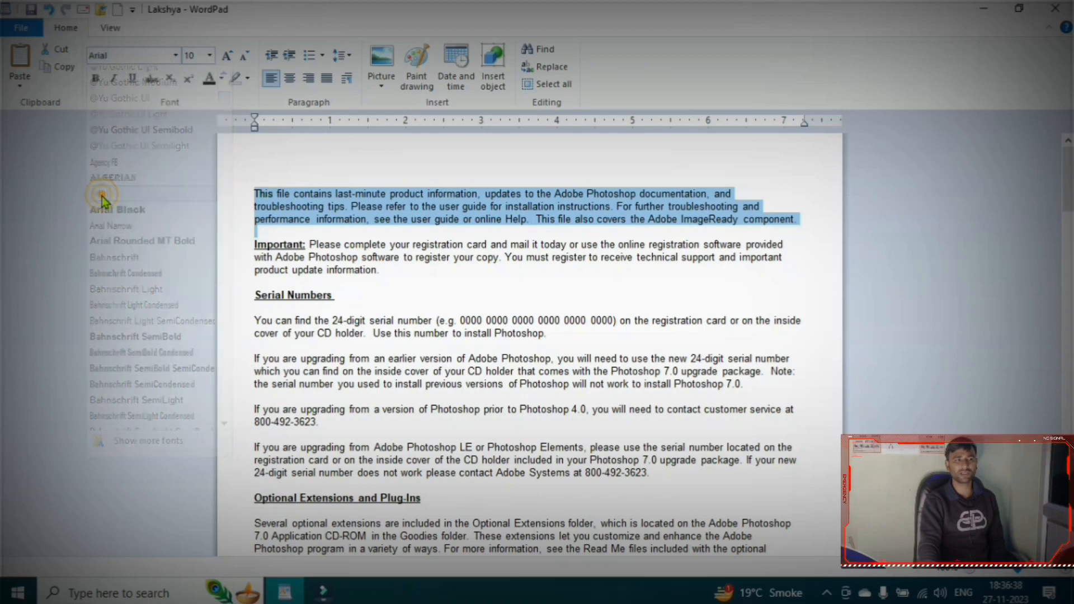
pyautogui.click(398, 238)
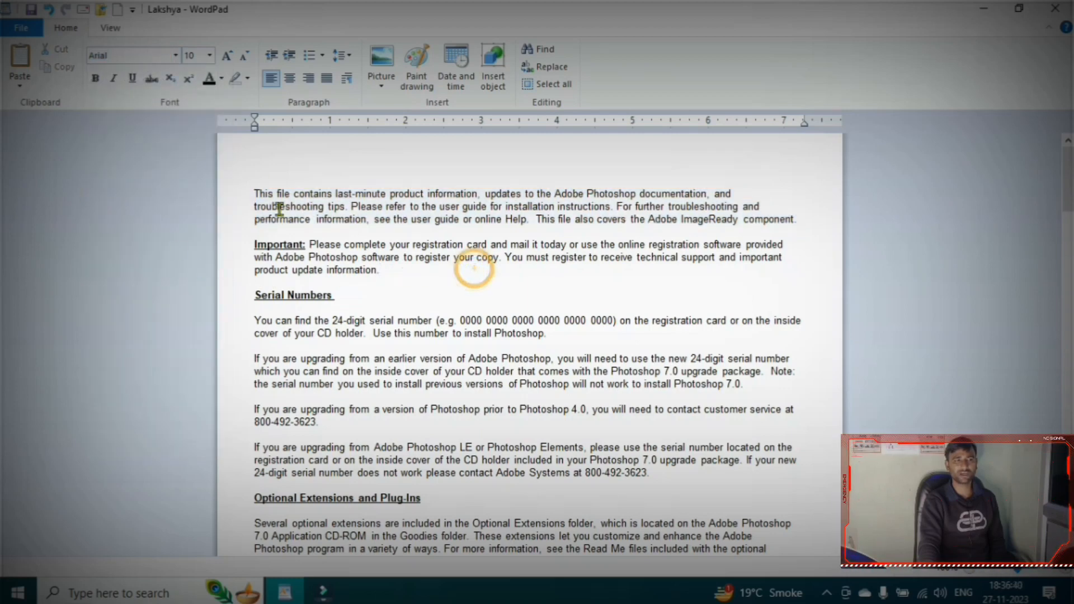
pyautogui.moveTo(796, 224); pyautogui.dragTo(240, 179)
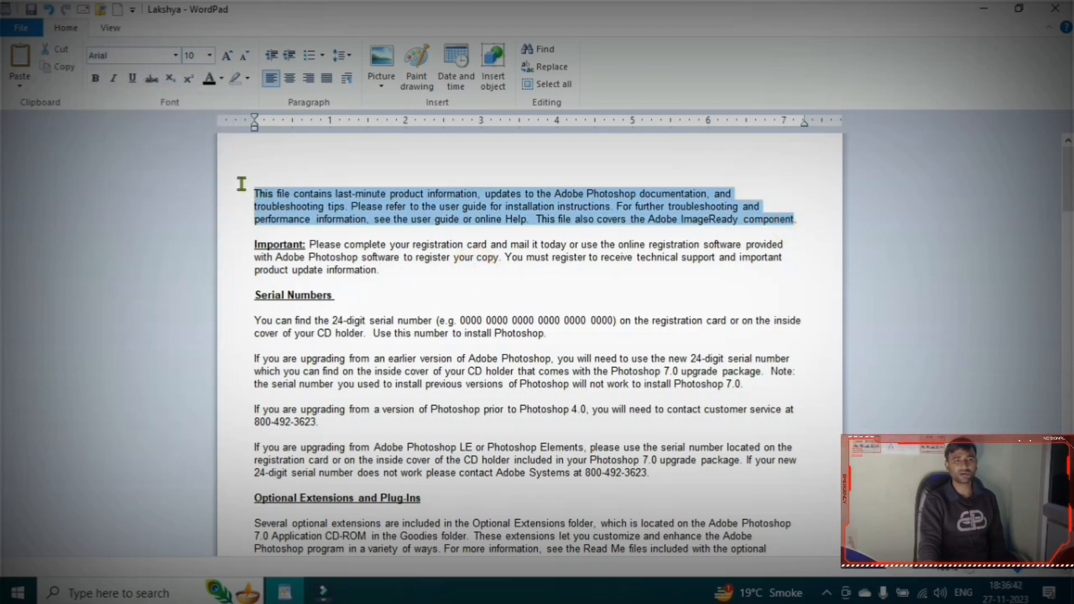
pyautogui.click(175, 55)
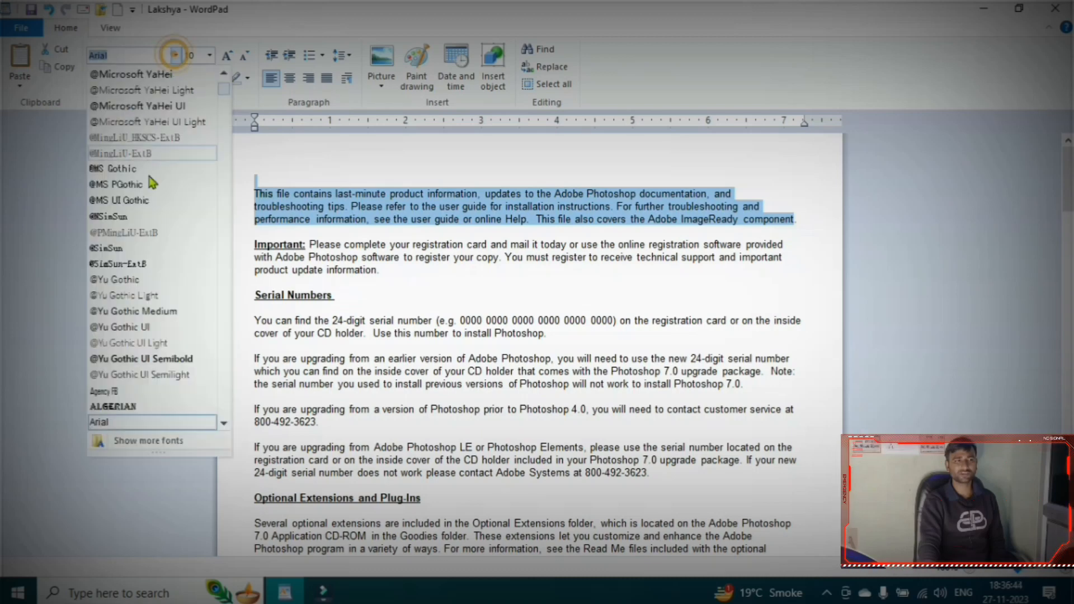
pyautogui.click(133, 235)
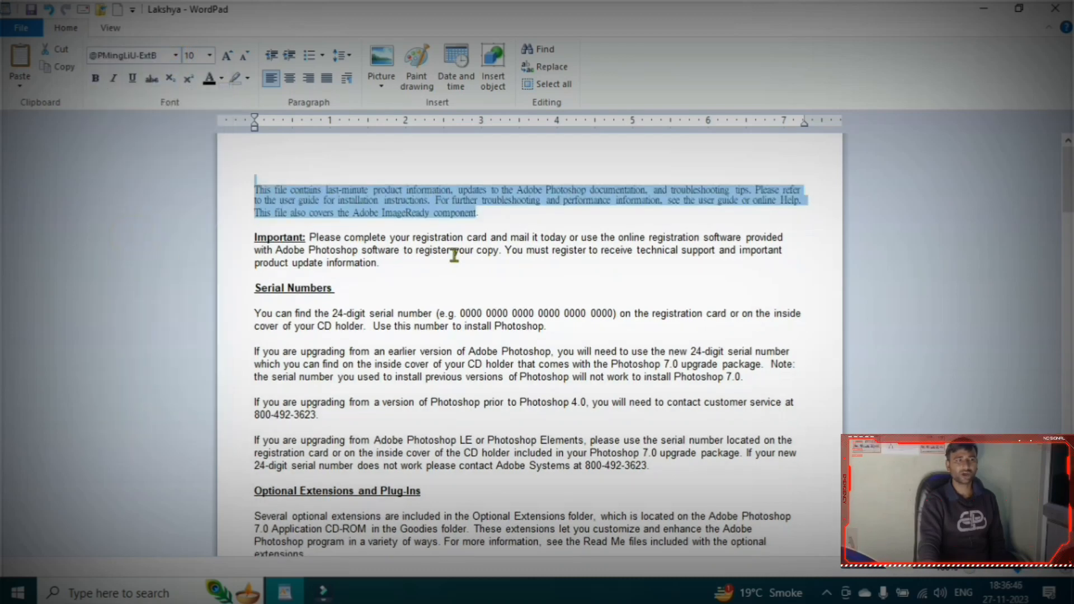
pyautogui.click(392, 201)
# Zoom the document in and out to examine the text at different magnifications.
pyautogui.scroll(4, 419, 296)
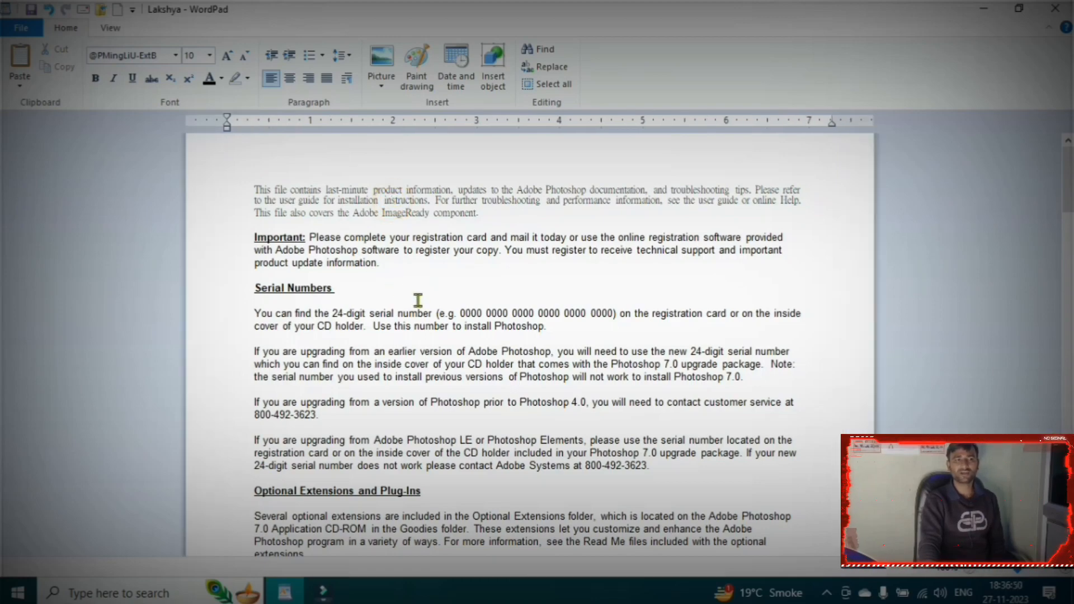
pyautogui.scroll(1, 422, 297)
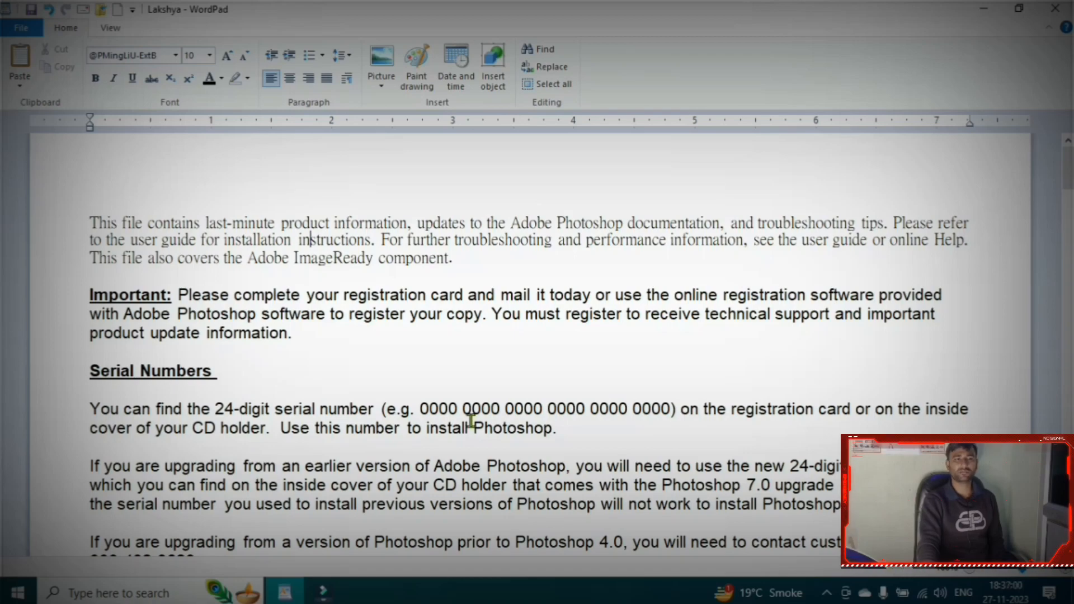
pyautogui.scroll(3, 471, 421)
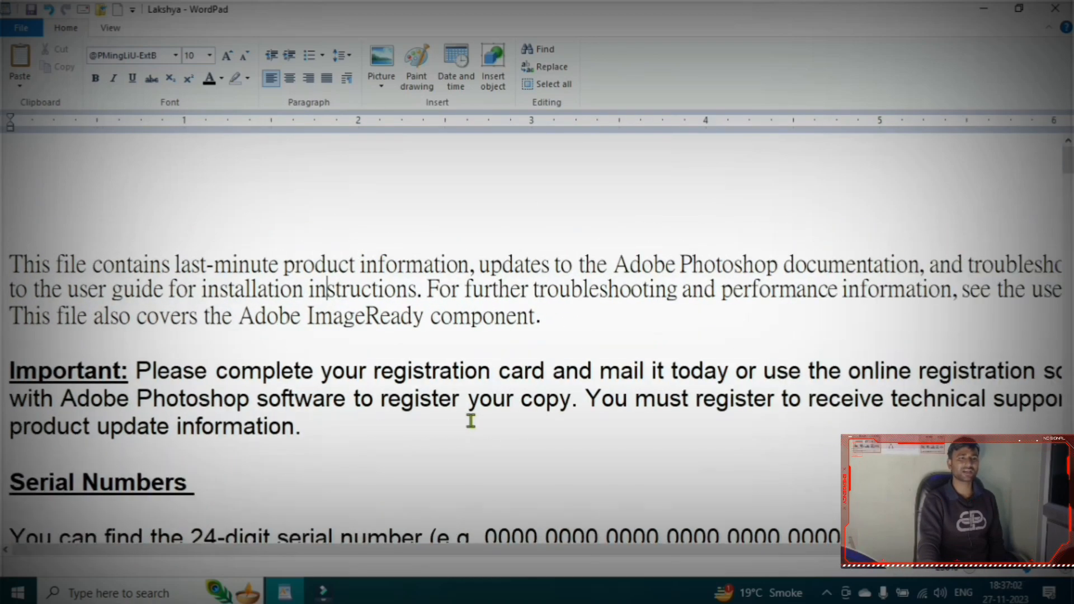
pyautogui.scroll(-4, 471, 420)
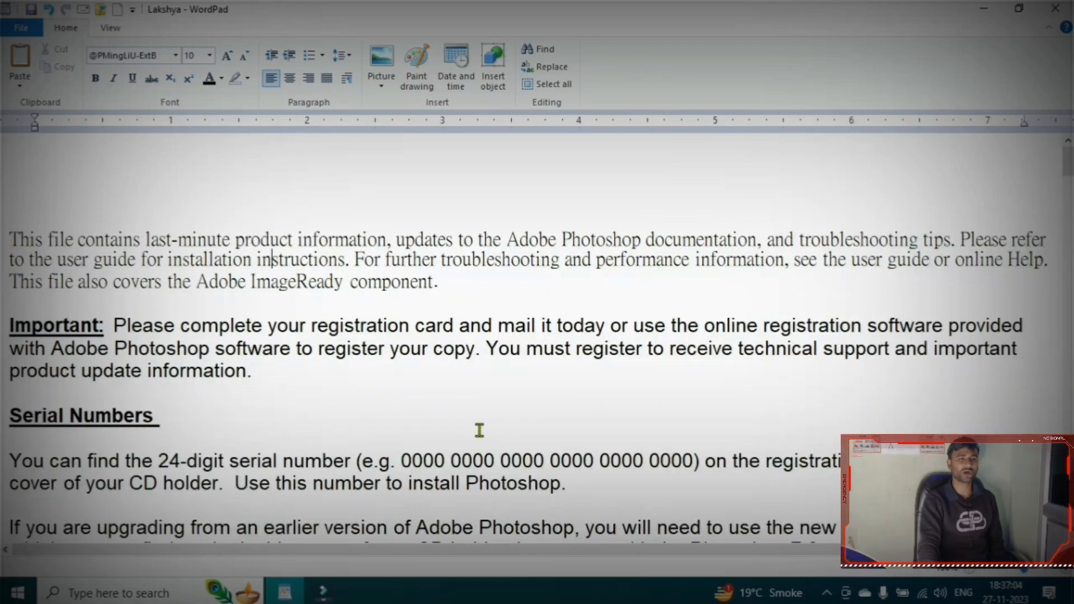
pyautogui.scroll(-2, 479, 434)
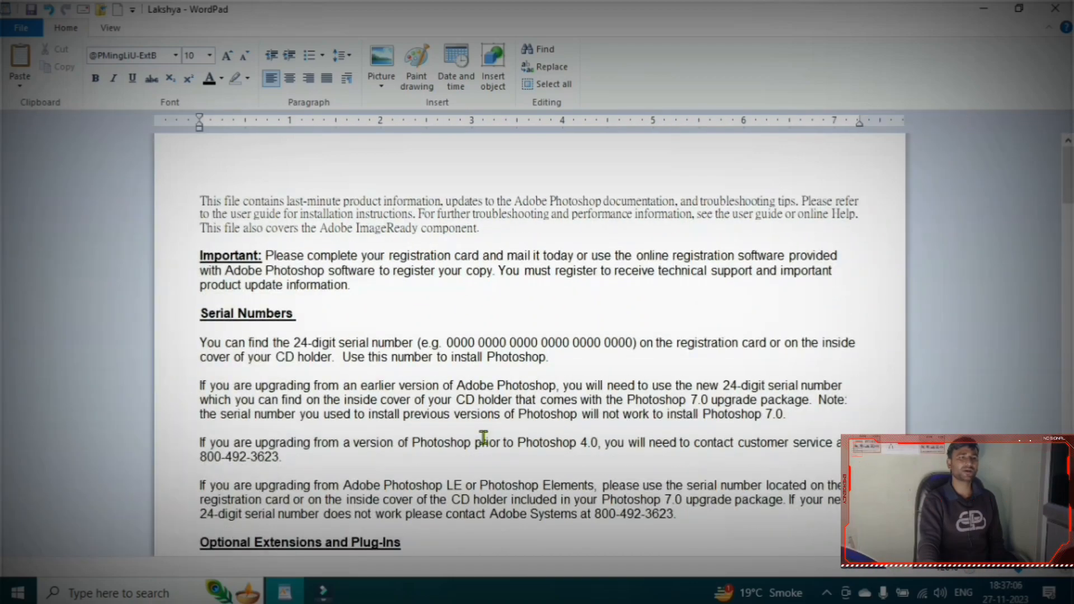
pyautogui.scroll(3, 464, 408)
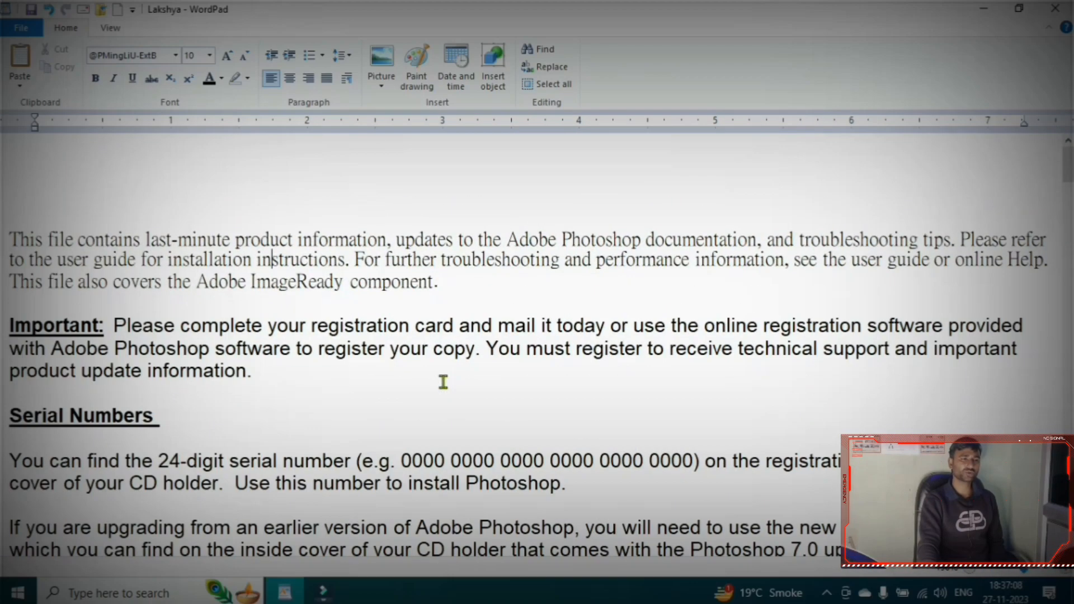
pyautogui.scroll(-2, 445, 381)
pyautogui.scroll(2, 446, 383)
pyautogui.scroll(2, 446, 383)
pyautogui.scroll(-3, 453, 379)
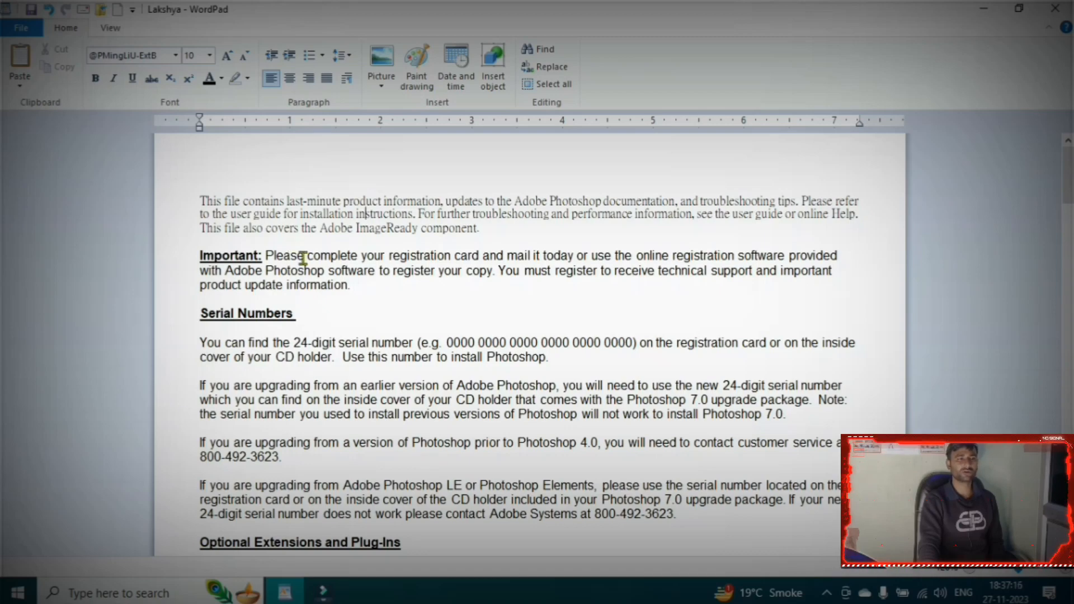
pyautogui.scroll(3, 304, 302)
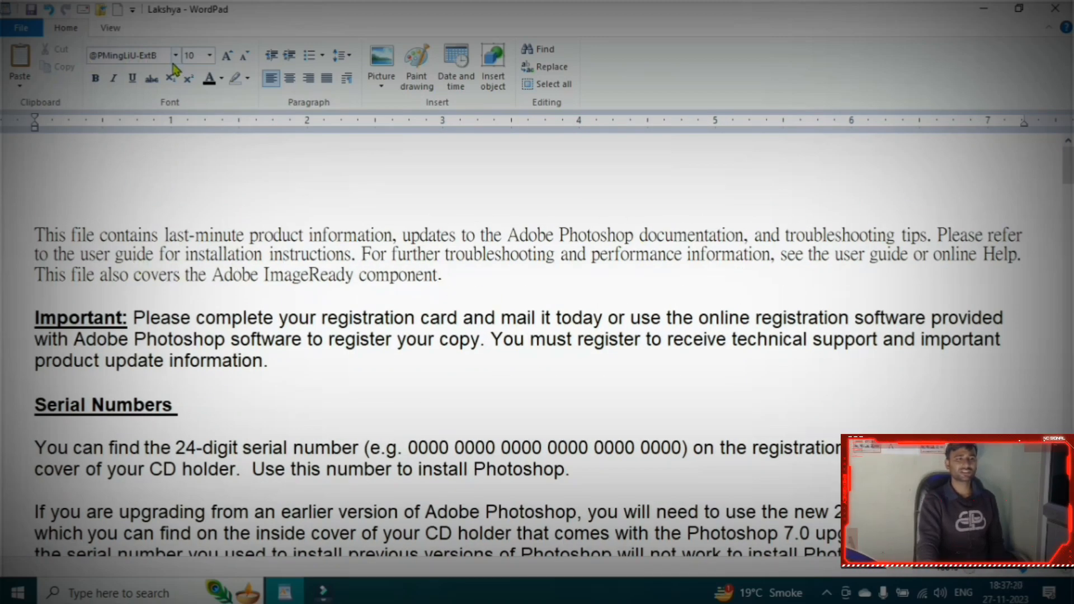
# Select the entire "Important:" paragraph from its end back to its beginning, and clear the selection.
pyautogui.moveTo(313, 380); pyautogui.dragTo(22, 322)
pyautogui.click(305, 384)
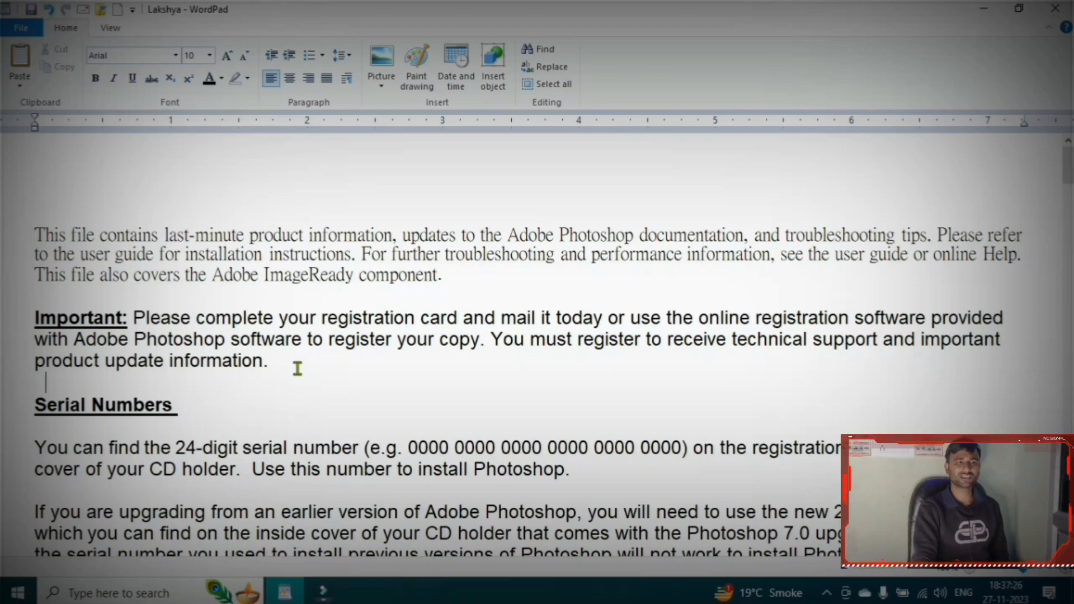
pyautogui.click(290, 364)
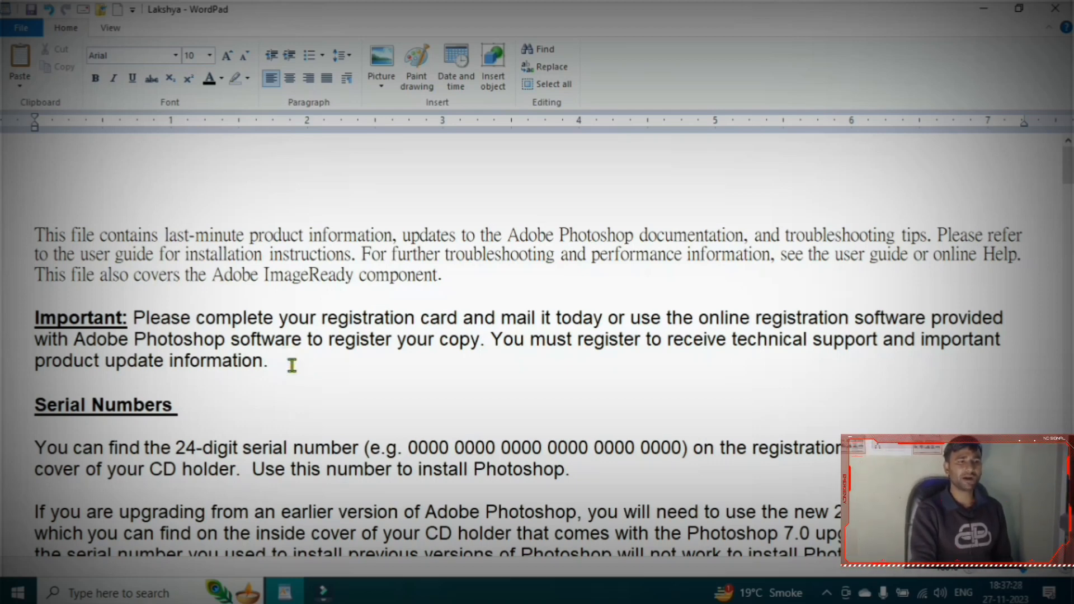
pyautogui.moveTo(289, 364); pyautogui.dragTo(35, 318)
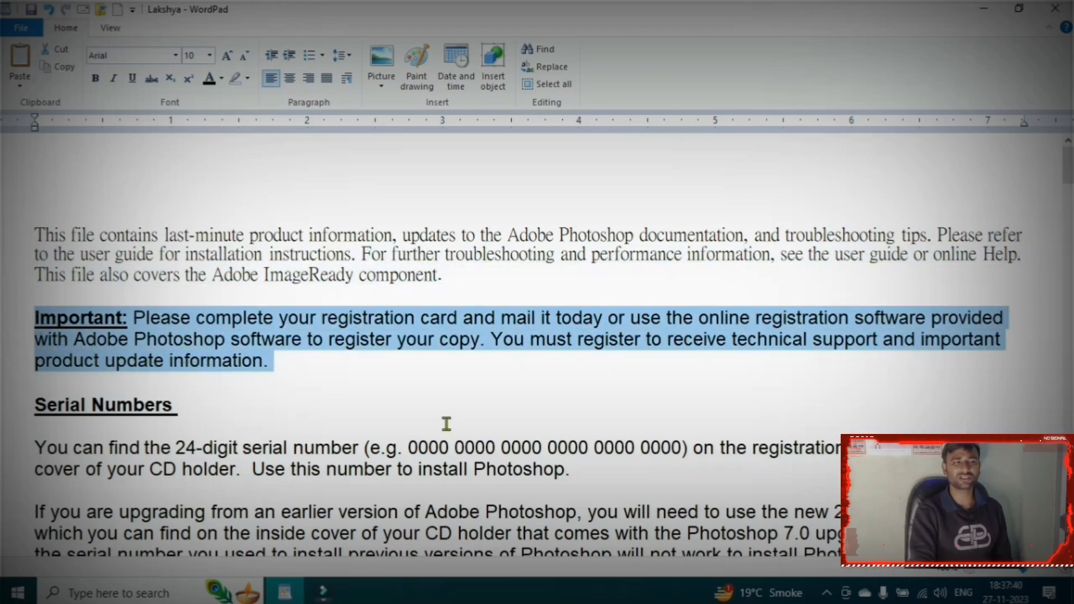
pyautogui.click(404, 386)
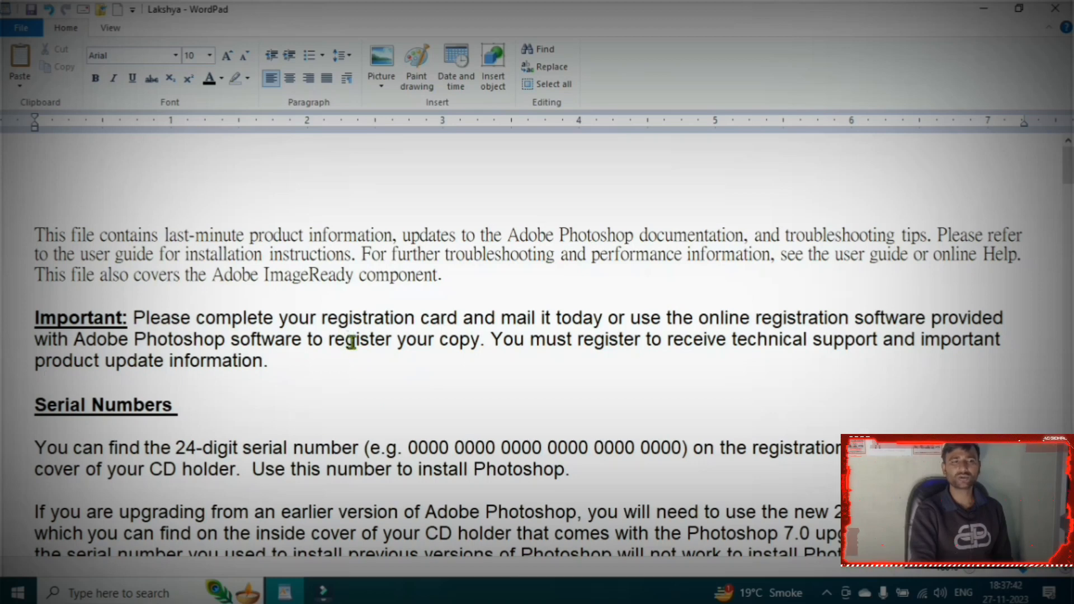
# Select single letters within the word "register" in the "Important:" paragraph, and place the cursor at the paragraph's end.
pyautogui.moveTo(354, 342); pyautogui.dragTo(348, 342)
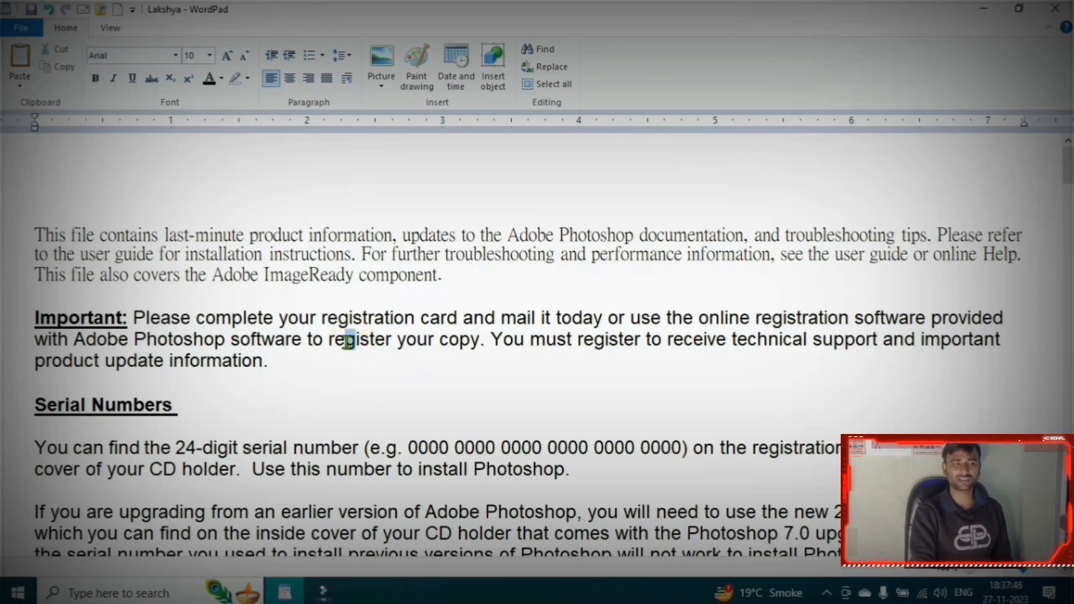
pyautogui.moveTo(350, 341); pyautogui.dragTo(362, 343)
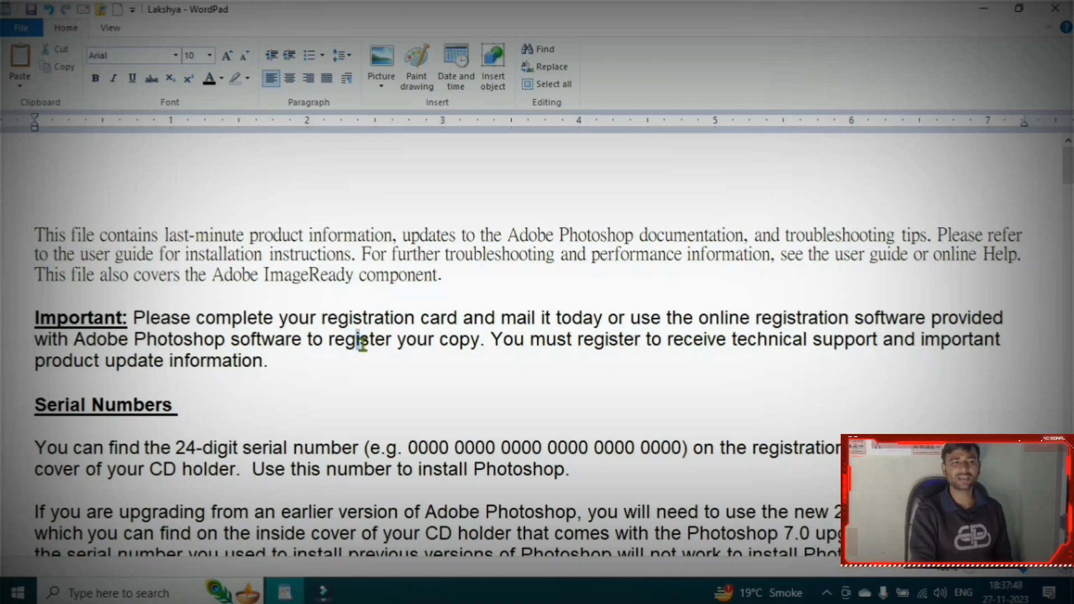
pyautogui.click(570, 359)
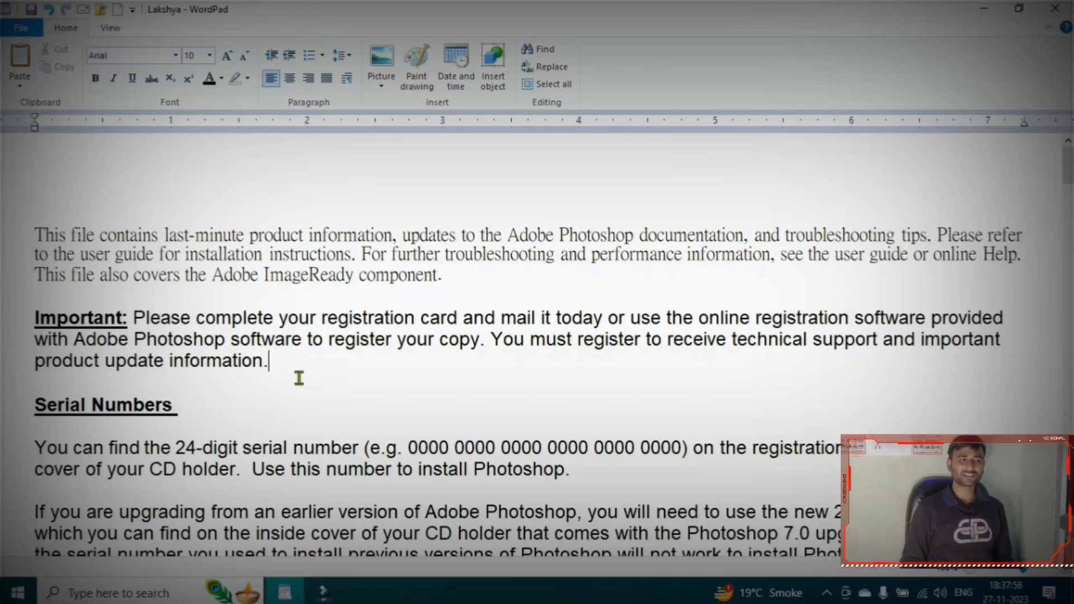
# Move the text cursor to just before "digit" in the first sentence under Serial Numbers and select that word.
pyautogui.press('Right')
pyautogui.press('Right')
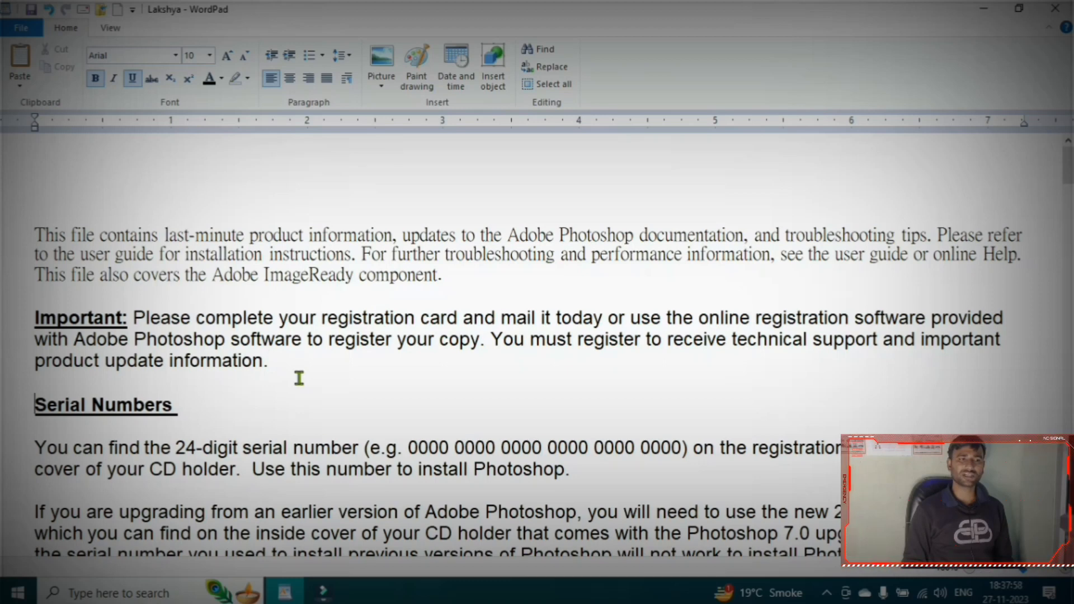
pyautogui.press('Down')
pyautogui.press('Down')
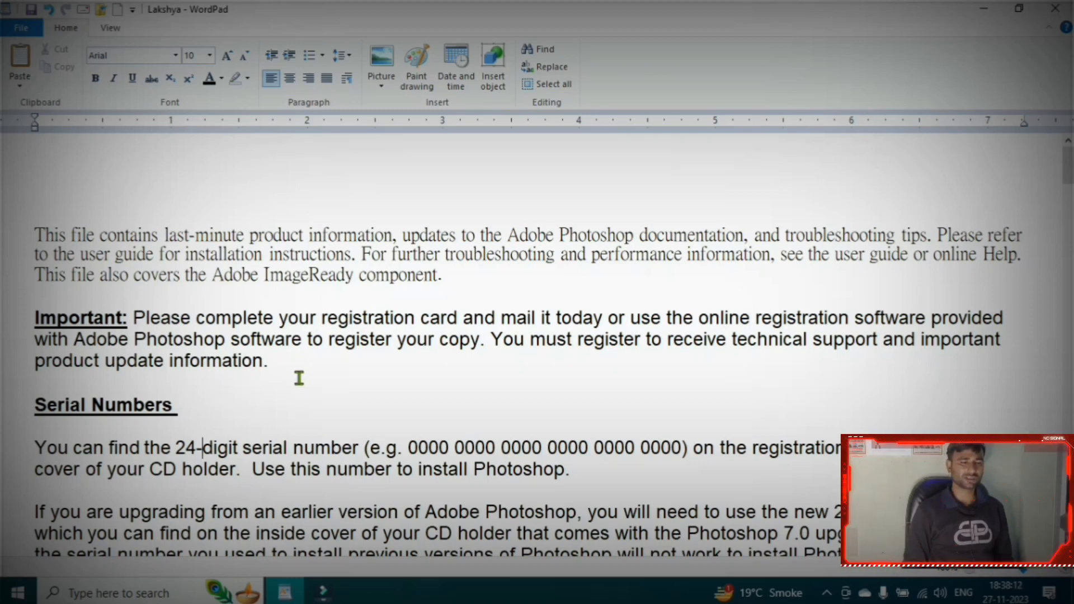
pyautogui.hotkey('shift', 'Right')
pyautogui.hotkey('shift', 'Right')
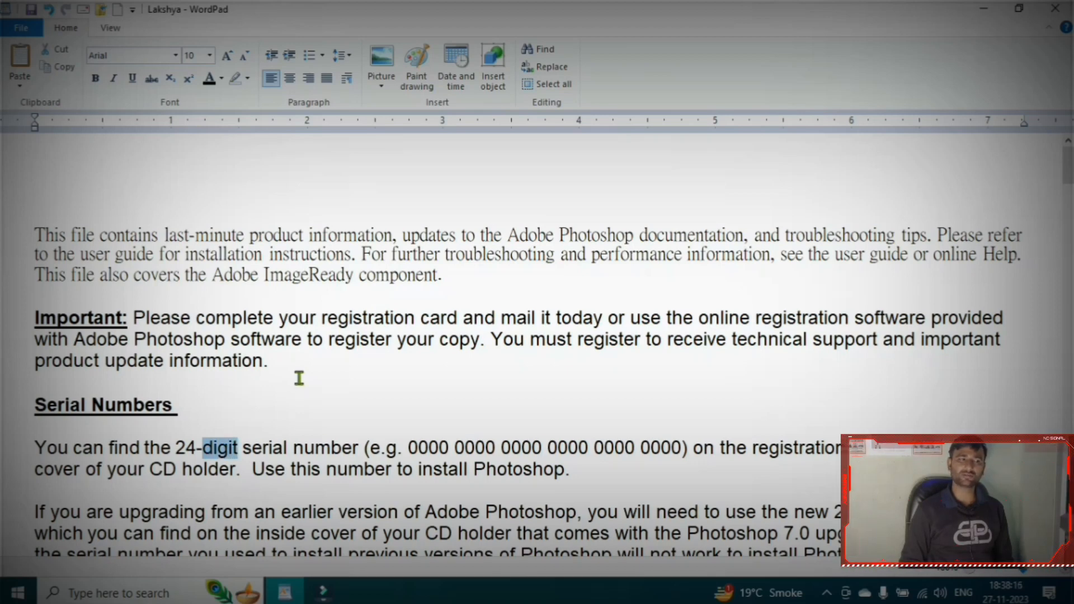
# Reverse the selection character by character so it covers "24-" instead of the word "digit".
pyautogui.hotkey('shift', 'Left')
pyautogui.hotkey('shift', 'Left')
pyautogui.hotkey('shift', 'Left')
pyautogui.hotkey('shift', 'Left')
pyautogui.hotkey('shift', 'Left')
pyautogui.hotkey('shift', 'Left')
pyautogui.hotkey('shift', 'Left')
pyautogui.hotkey('shift', 'Left')
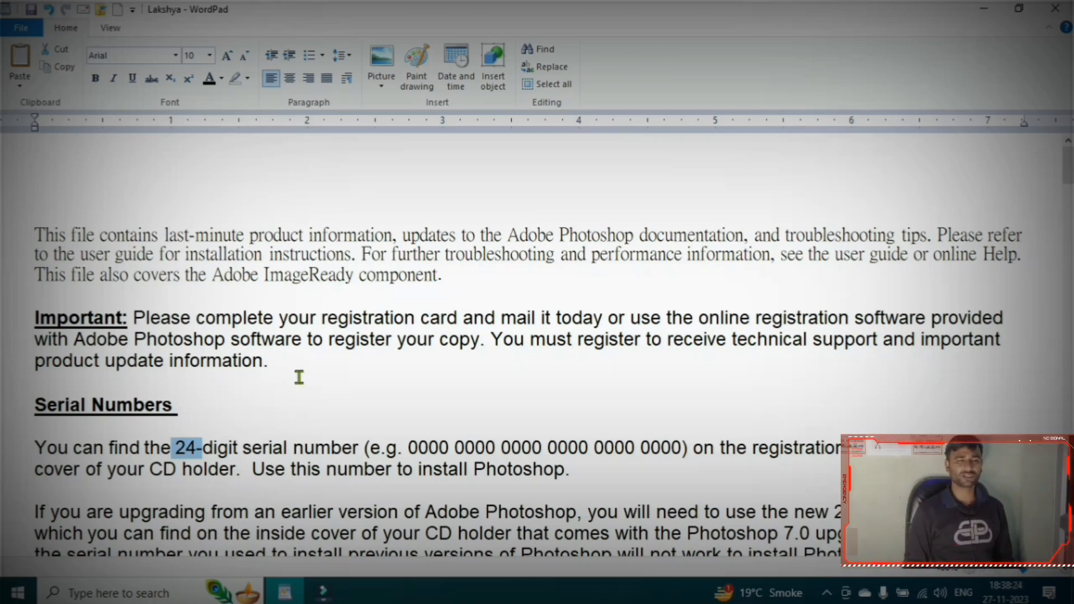
# Select the Serial Numbers heading and the paragraph below it, and change their font to Bodoni MT Black.
pyautogui.moveTo(621, 487); pyautogui.dragTo(28, 405)
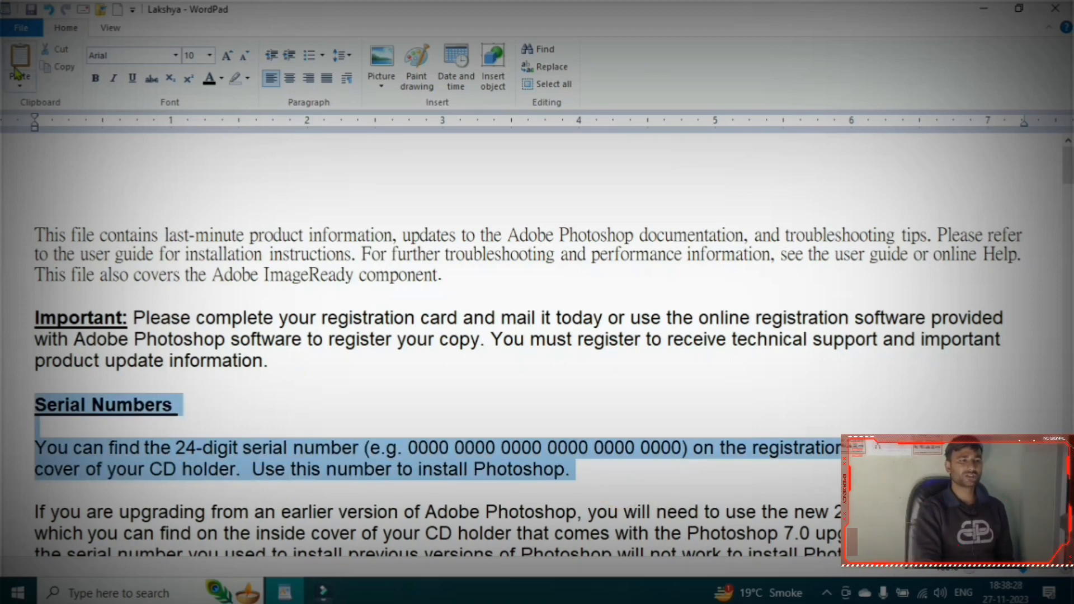
pyautogui.click(176, 56)
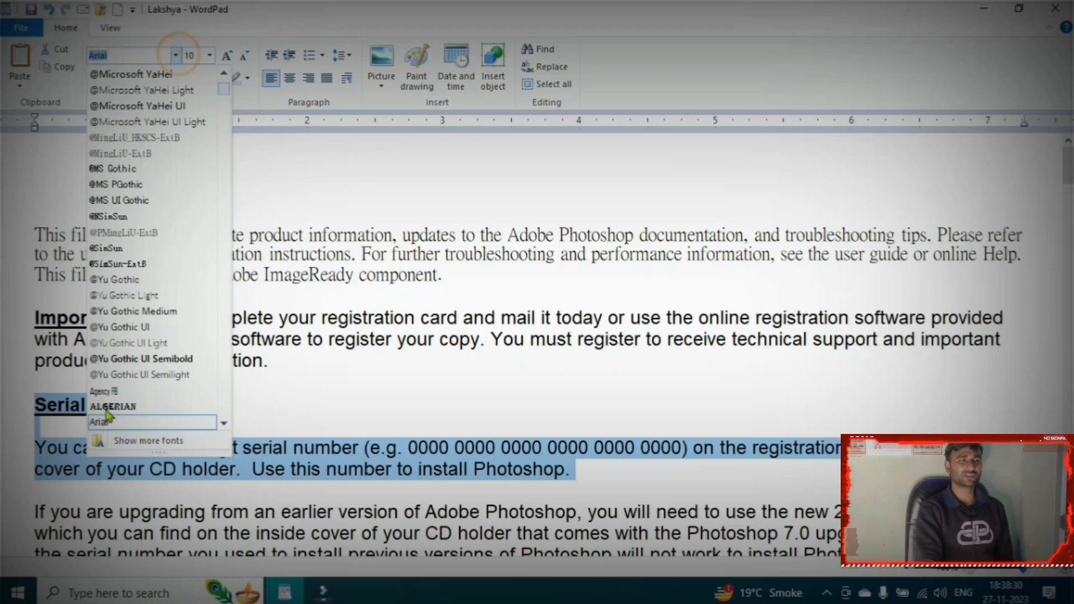
pyautogui.scroll(-10, 137, 282)
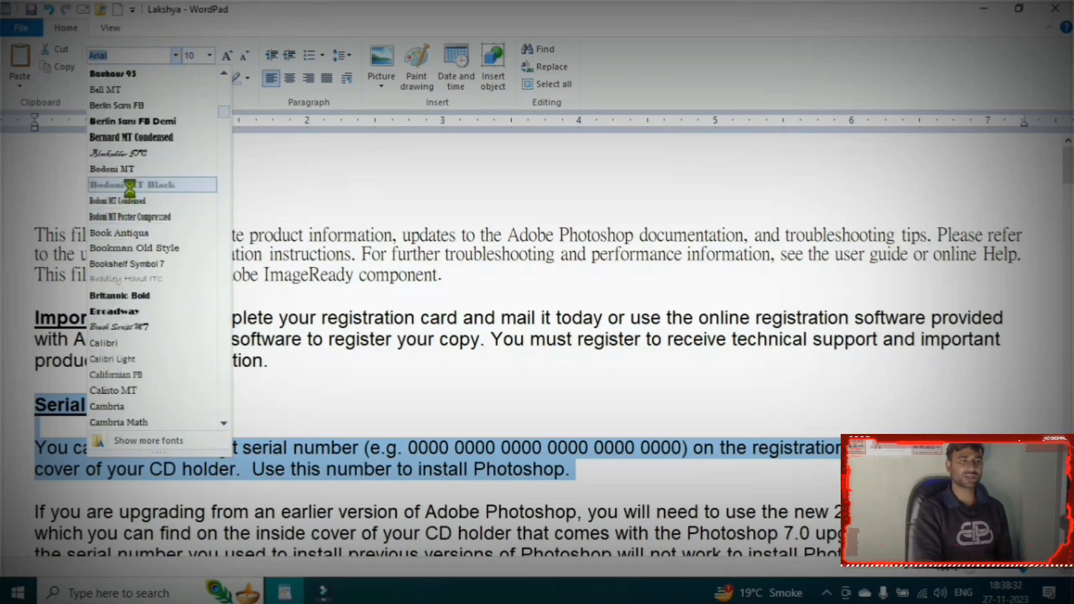
pyautogui.click(162, 185)
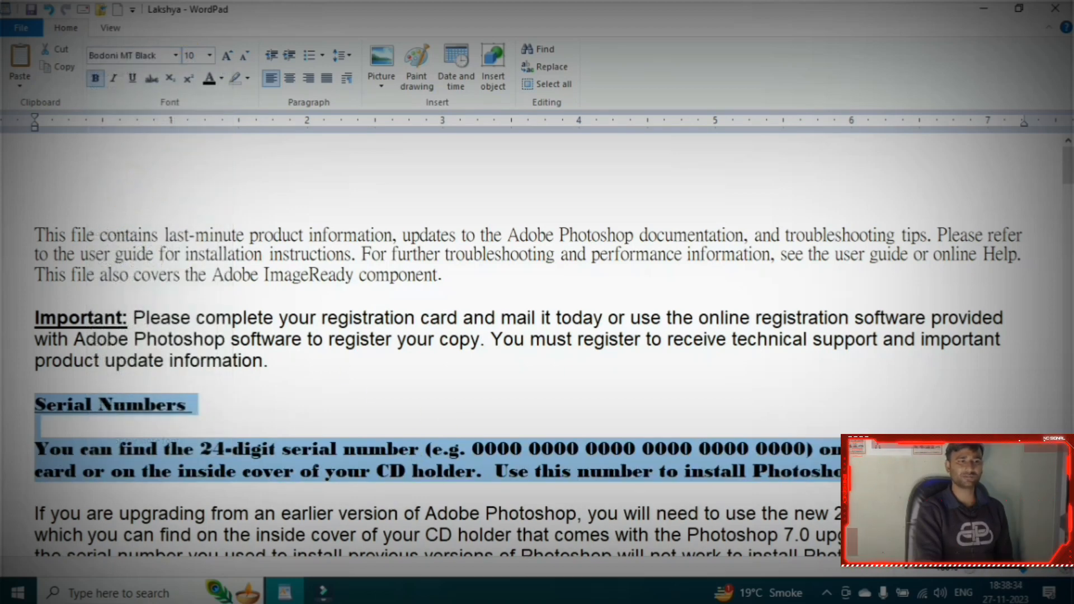
# Set the font size of the selected Serial Numbers text to 16, and change it to 12.
pyautogui.click(210, 55)
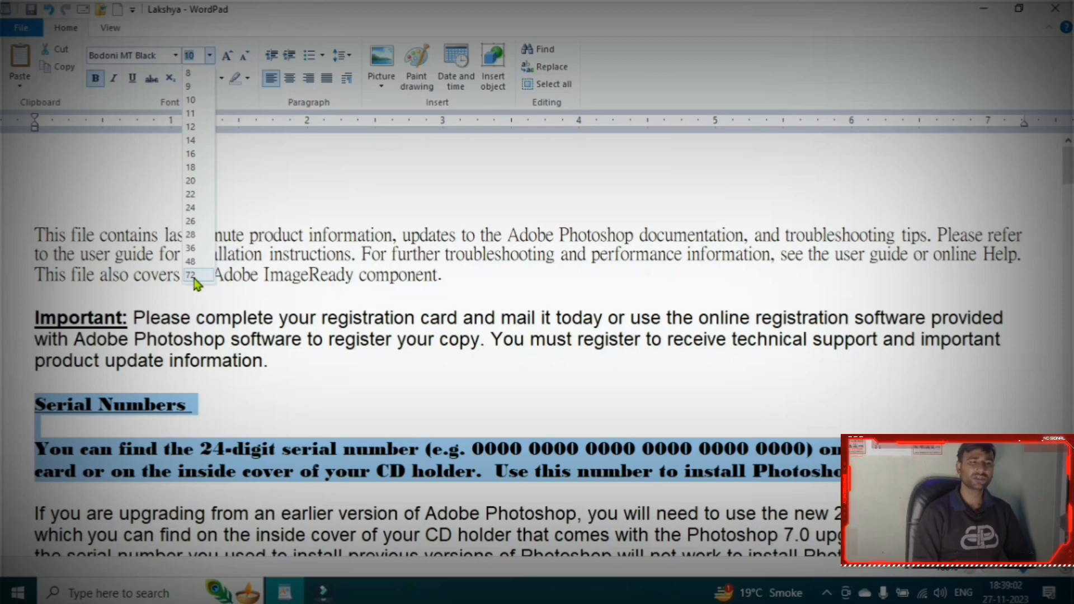
pyautogui.click(192, 154)
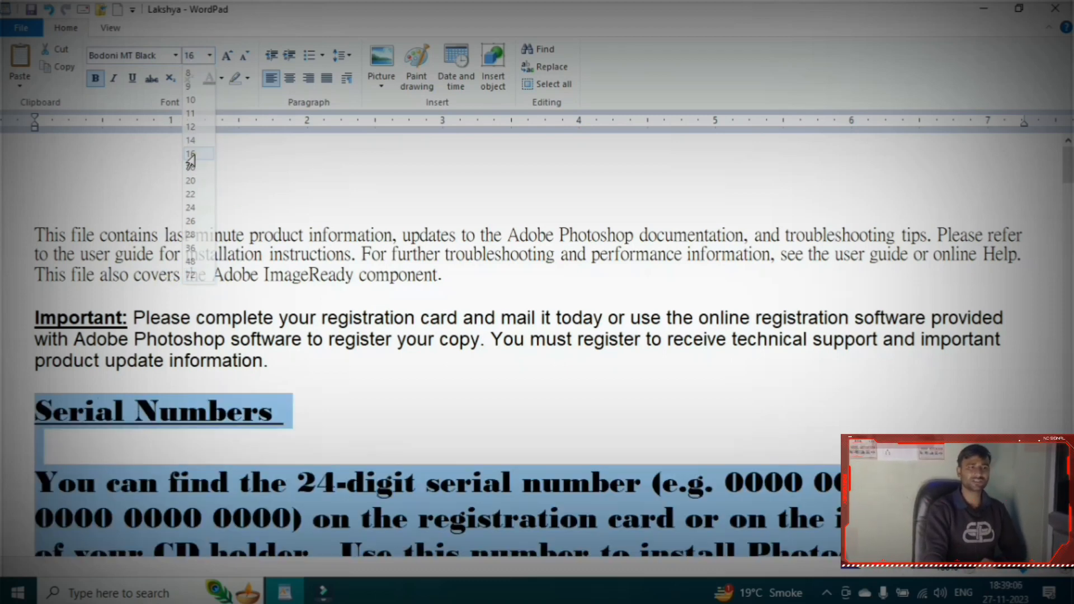
pyautogui.scroll(-3, 362, 521)
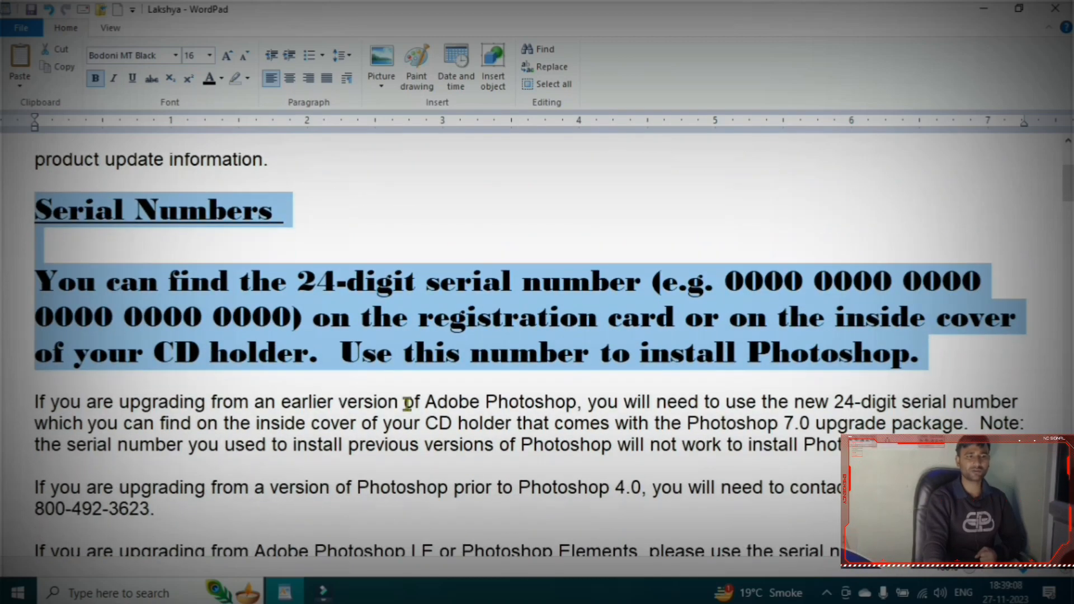
pyautogui.click(209, 55)
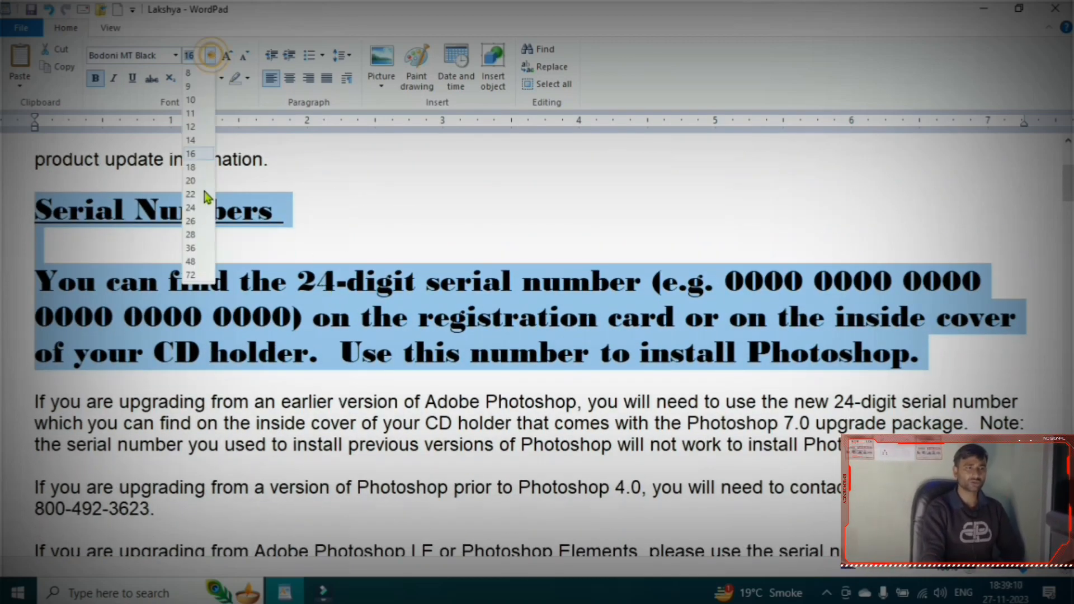
pyautogui.click(187, 127)
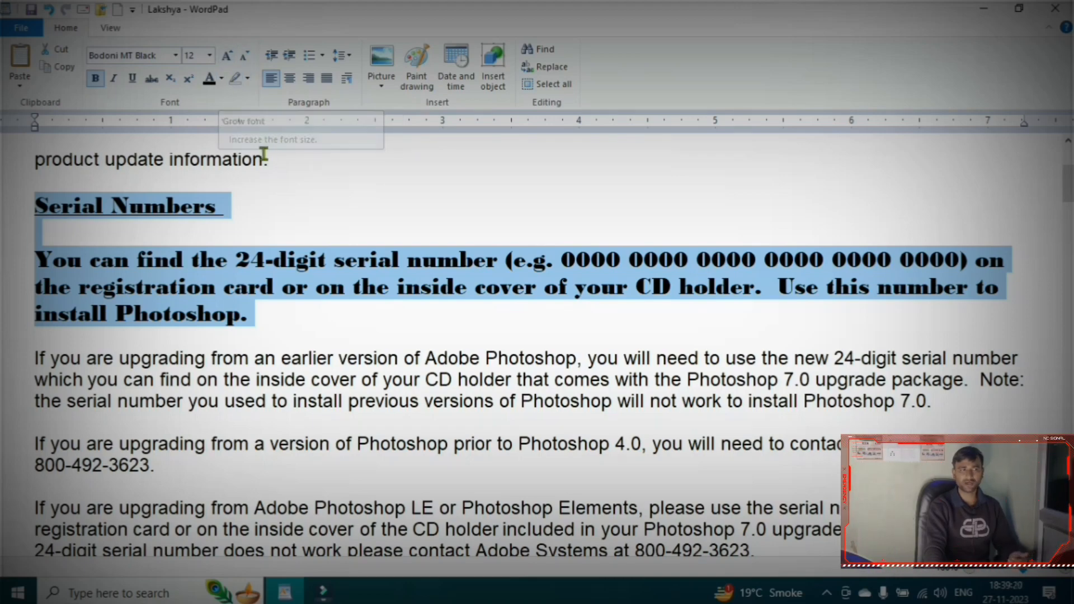
# Grow the selected Serial Numbers text step by step to font size 26.
pyautogui.click(226, 57)
pyautogui.click(226, 57)
pyautogui.click(226, 57)
pyautogui.click(226, 57)
pyautogui.click(226, 57)
pyautogui.click(226, 57)
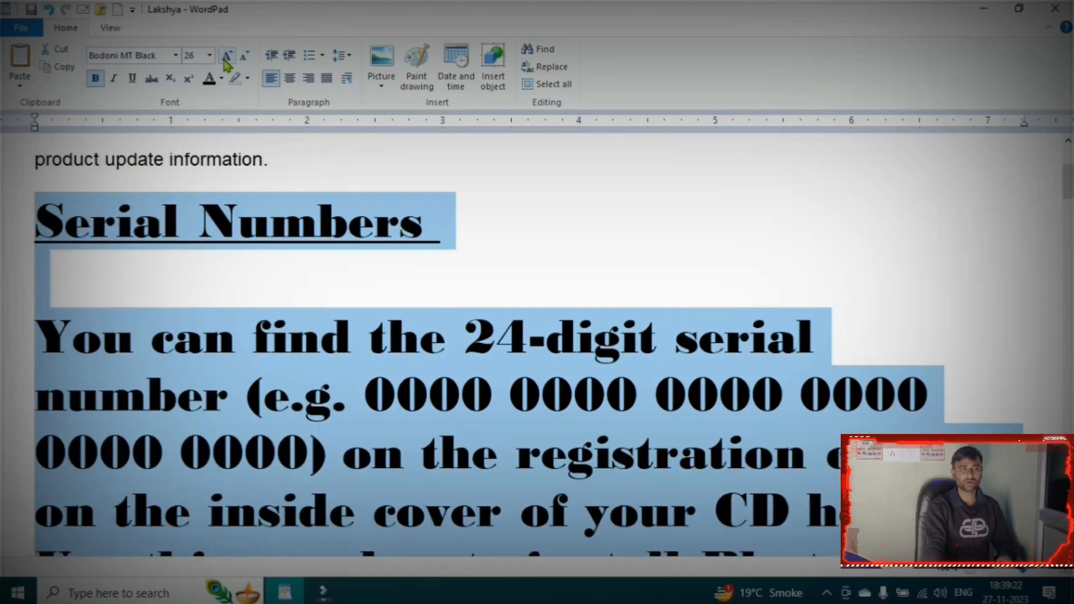
# Shrink the selected Serial Numbers text step by step to font size 14.
pyautogui.click(245, 57)
pyautogui.click(245, 57)
pyautogui.click(245, 57)
pyautogui.click(245, 57)
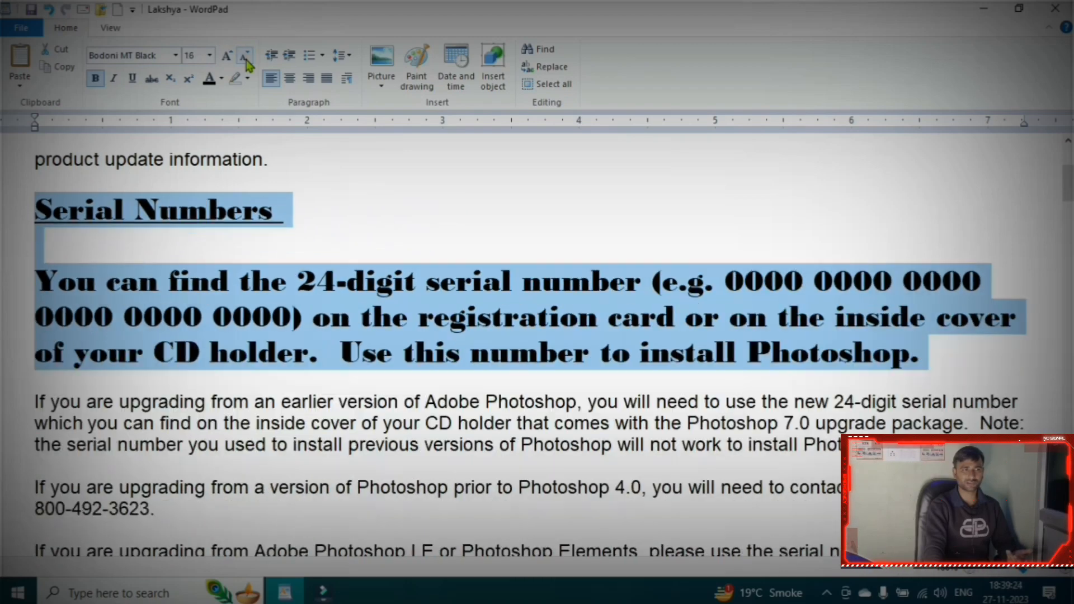
pyautogui.click(245, 57)
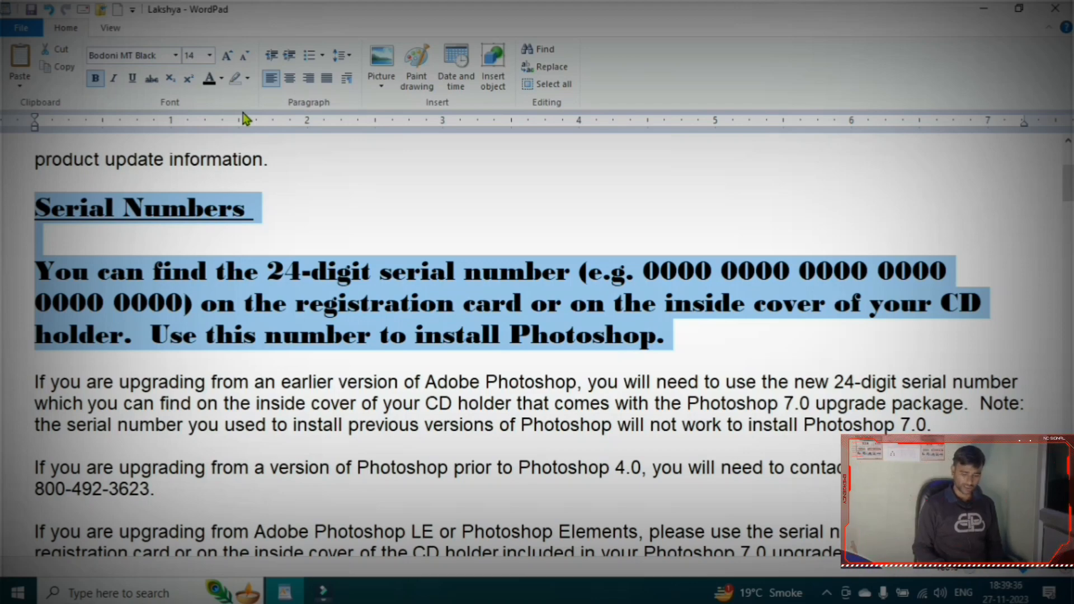
# Enlarge the selected Serial Numbers text step by step to font size 100.
pyautogui.hotkey('ctrl', 'shift', '.')
pyautogui.hotkey('ctrl', 'shift', '.')
pyautogui.hotkey('ctrl', 'shift', '.')
pyautogui.hotkey('ctrl', 'shift', '.')
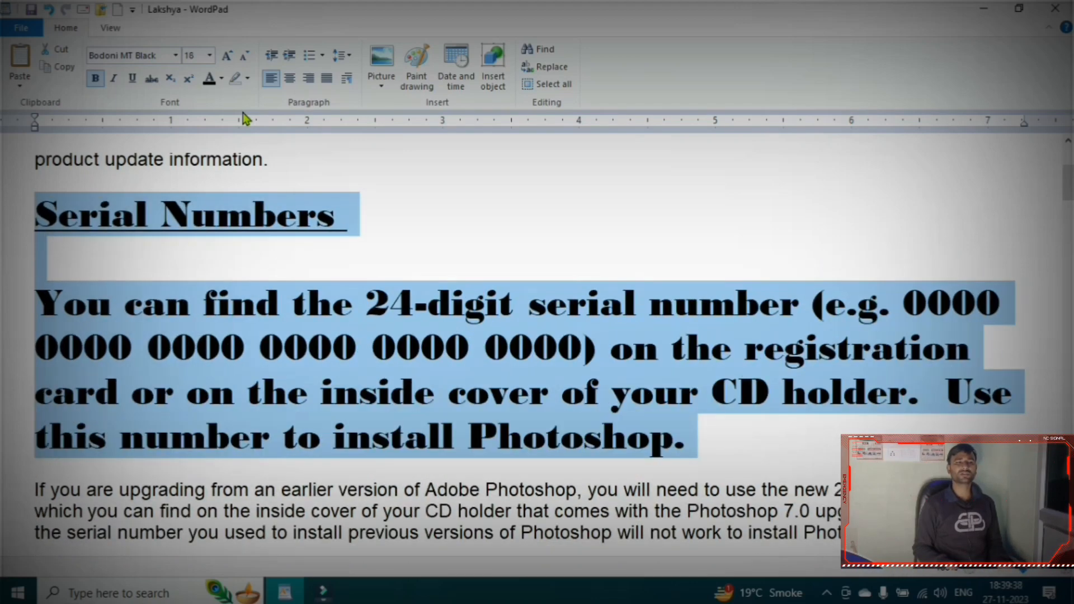
pyautogui.hotkey('ctrl', 'shift', '.')
pyautogui.hotkey('ctrl', 'shift', '.')
pyautogui.hotkey('ctrl', 'shift', '.')
pyautogui.hotkey('ctrl', 'shift', '.')
pyautogui.hotkey('ctrl', 'shift', '.')
pyautogui.hotkey('ctrl', 'shift', '.')
pyautogui.hotkey('ctrl', 'shift', '.')
pyautogui.hotkey('ctrl', 'shift', '.')
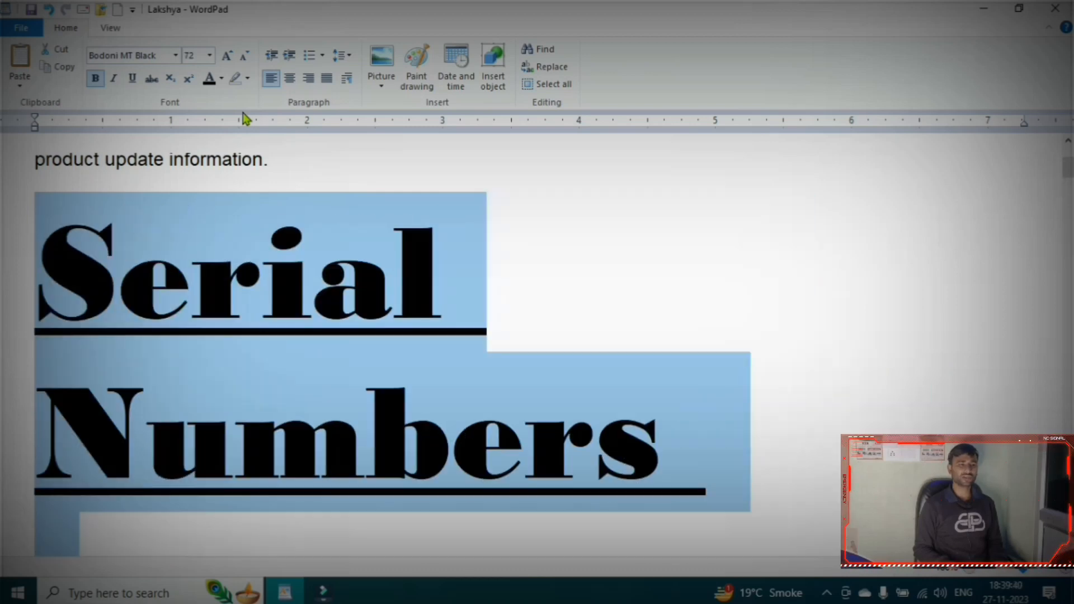
pyautogui.hotkey('ctrl', 'shift', '.')
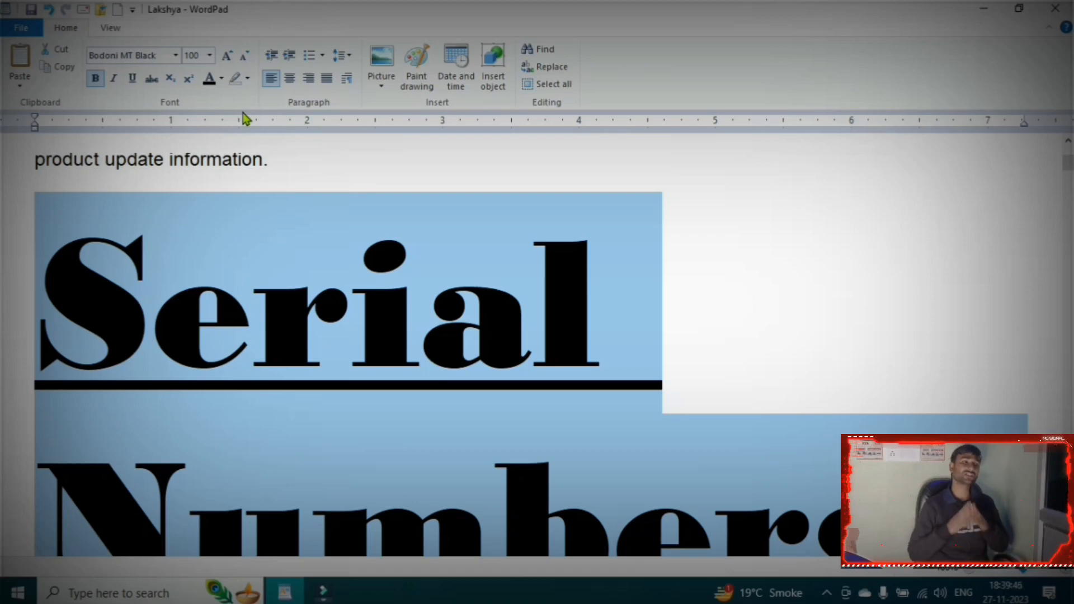
# Reduce the selected Serial Numbers text step by step to font size 11.
pyautogui.hotkey('ctrl', 'shift', ',')
pyautogui.hotkey('ctrl', 'shift', ',')
pyautogui.hotkey('ctrl', 'shift', ',')
pyautogui.hotkey('ctrl', 'shift', ',')
pyautogui.hotkey('ctrl', 'shift', ',')
pyautogui.hotkey('ctrl', 'shift', ',')
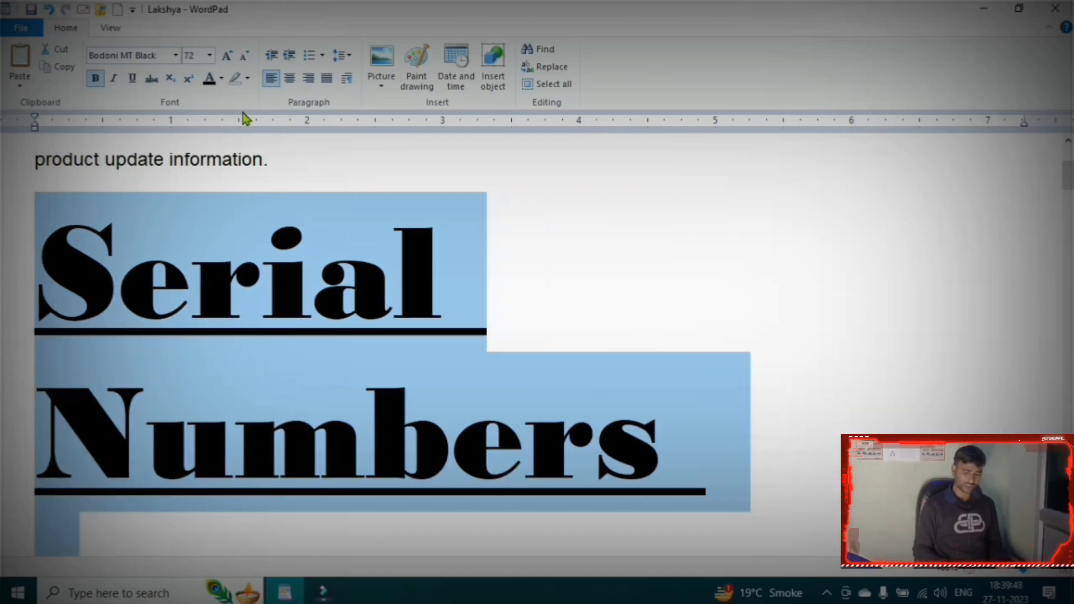
pyautogui.hotkey('ctrl', 'shift', ',')
pyautogui.hotkey('ctrl', 'shift', ',')
pyautogui.hotkey('ctrl', 'shift', ',')
pyautogui.hotkey('ctrl', 'shift', ',')
pyautogui.hotkey('ctrl', 'shift', ',')
pyautogui.hotkey('ctrl', 'shift', ',')
pyautogui.hotkey('ctrl', 'shift', ',')
pyautogui.hotkey('ctrl', 'shift', ',')
pyautogui.hotkey('ctrl', 'shift', ',')
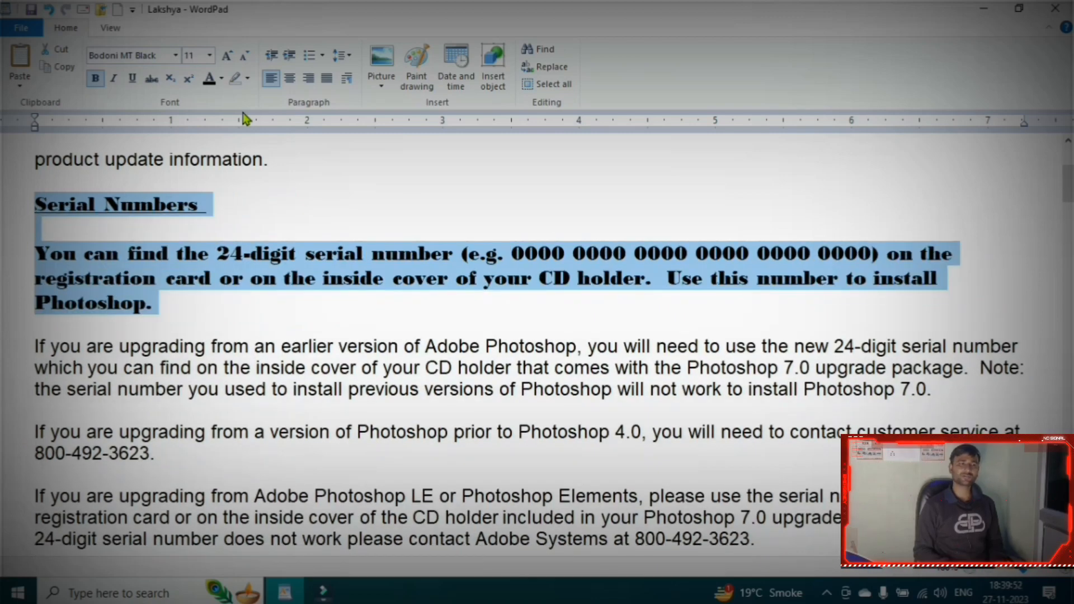
# Enlarge the selected Serial Numbers text to font size 20 and shrink it back to 11.
pyautogui.hotkey('ctrl', 'shift', '.')
pyautogui.hotkey('ctrl', 'shift', '.')
pyautogui.hotkey('ctrl', 'shift', '.')
pyautogui.hotkey('ctrl', 'shift', '.')
pyautogui.hotkey('ctrl', 'shift', '.')
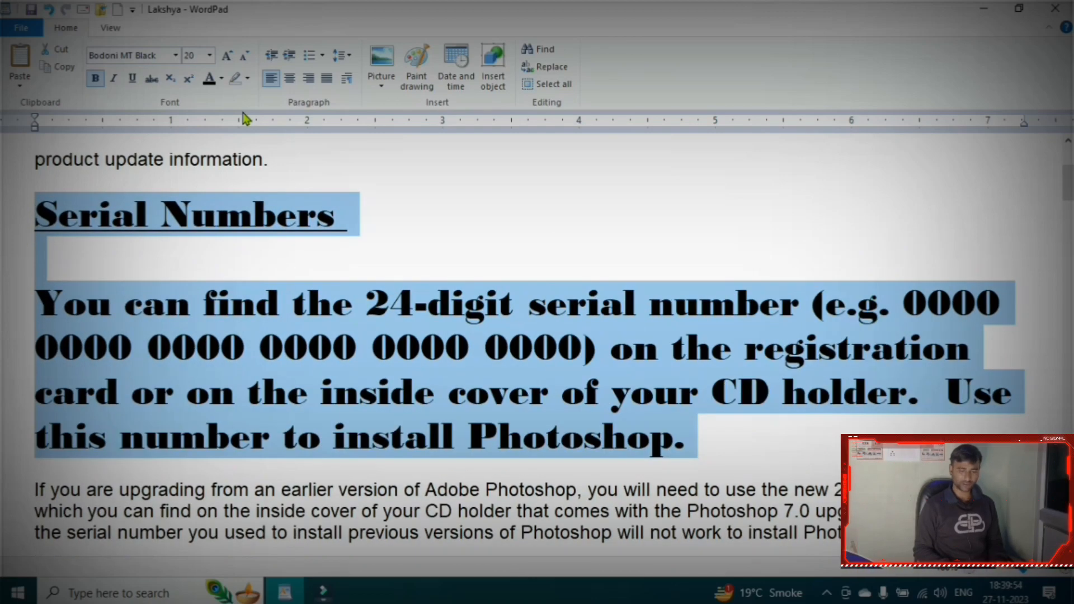
pyautogui.hotkey('ctrl', 'shift', ',')
pyautogui.hotkey('ctrl', 'shift', ',')
pyautogui.hotkey('ctrl', 'shift', ',')
pyautogui.hotkey('ctrl', 'shift', ',')
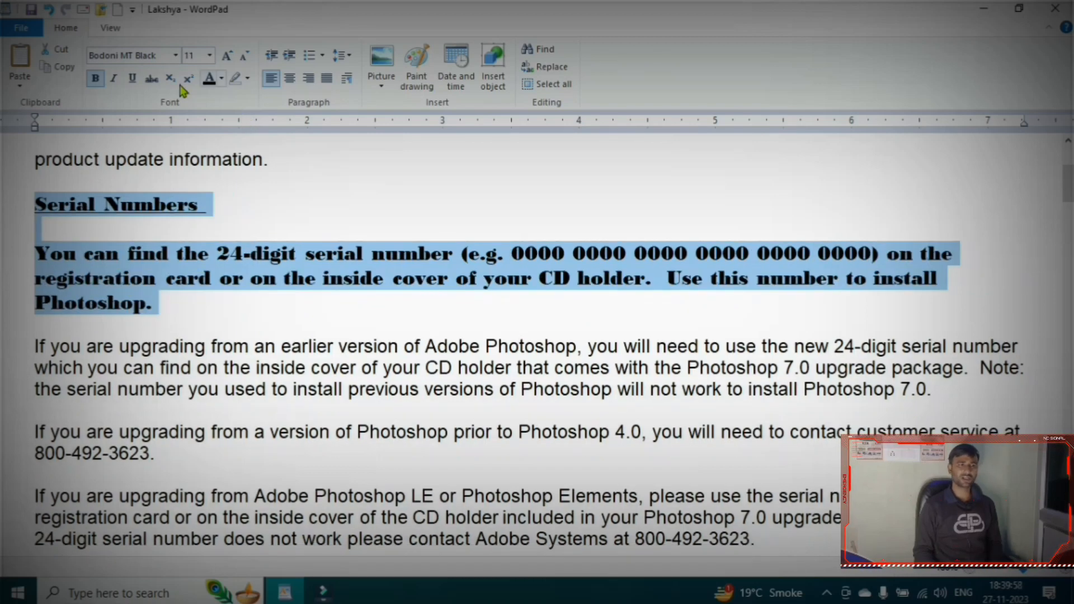
# Make the opening paragraph bold from "This file contains" through "installation", and clear the selection.
pyautogui.scroll(-5, 251, 328)
pyautogui.scroll(9, 251, 328)
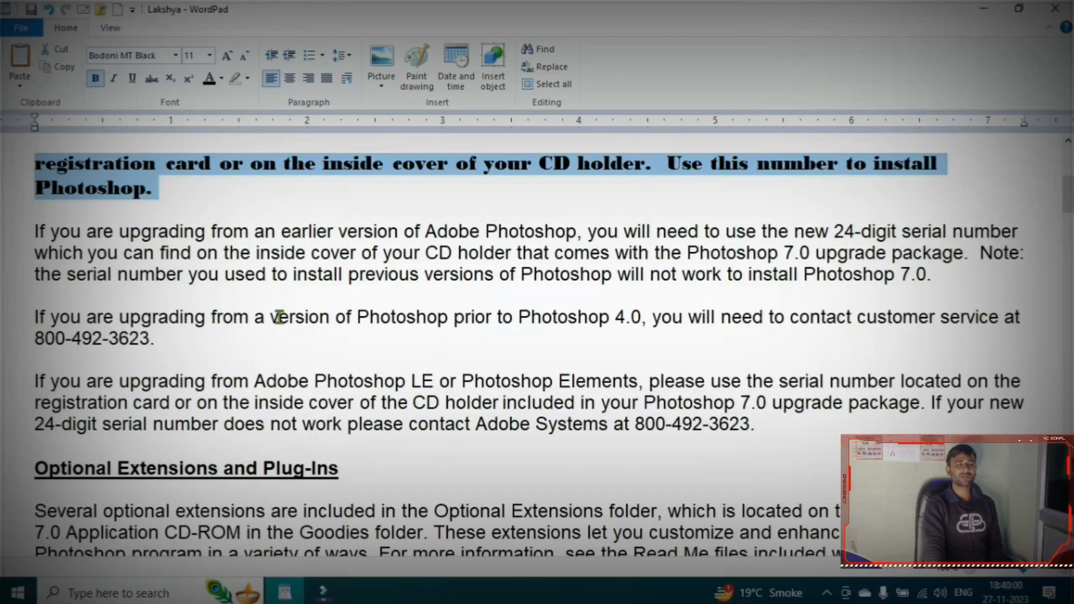
pyautogui.moveTo(36, 235); pyautogui.dragTo(269, 255)
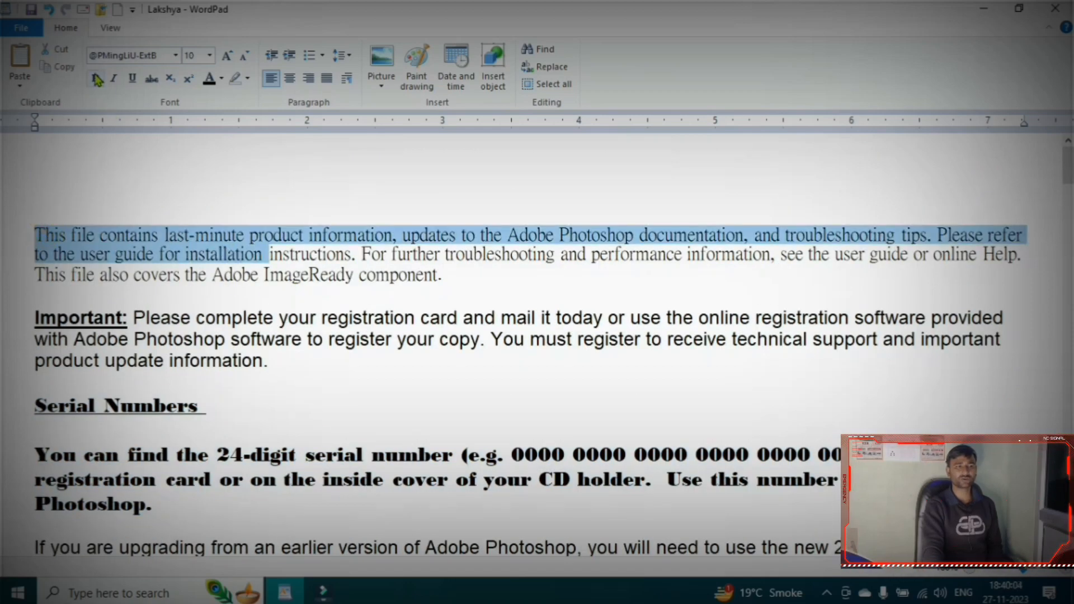
pyautogui.click(96, 82)
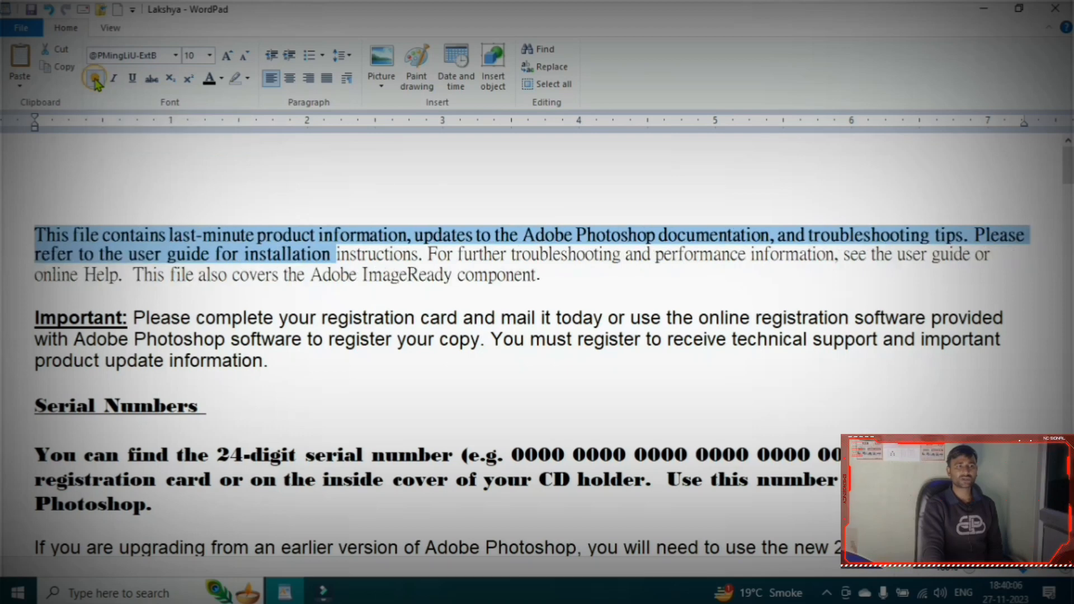
pyautogui.click(96, 79)
pyautogui.click(96, 79)
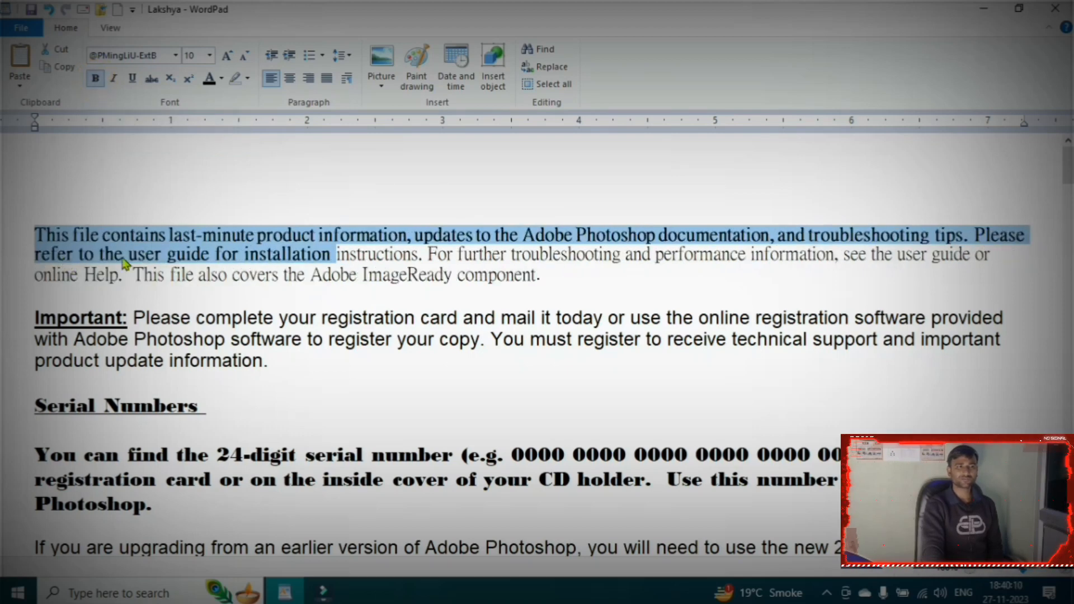
pyautogui.click(231, 274)
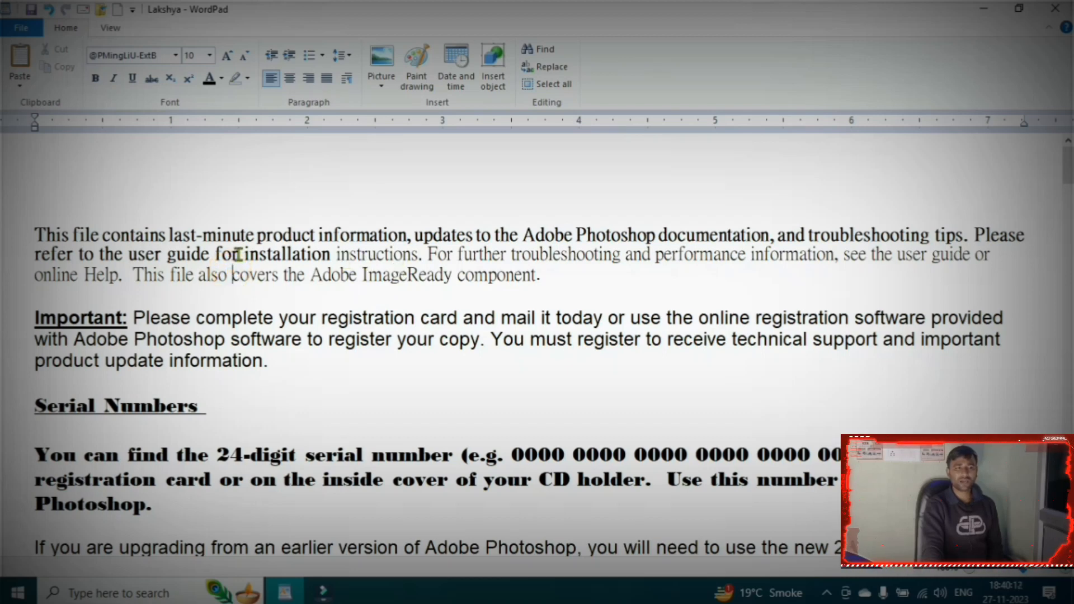
# Select the bold text of the opening paragraph, toggle italic on and off, leave it non-italic, and clear the selection.
pyautogui.moveTo(36, 230); pyautogui.dragTo(308, 259)
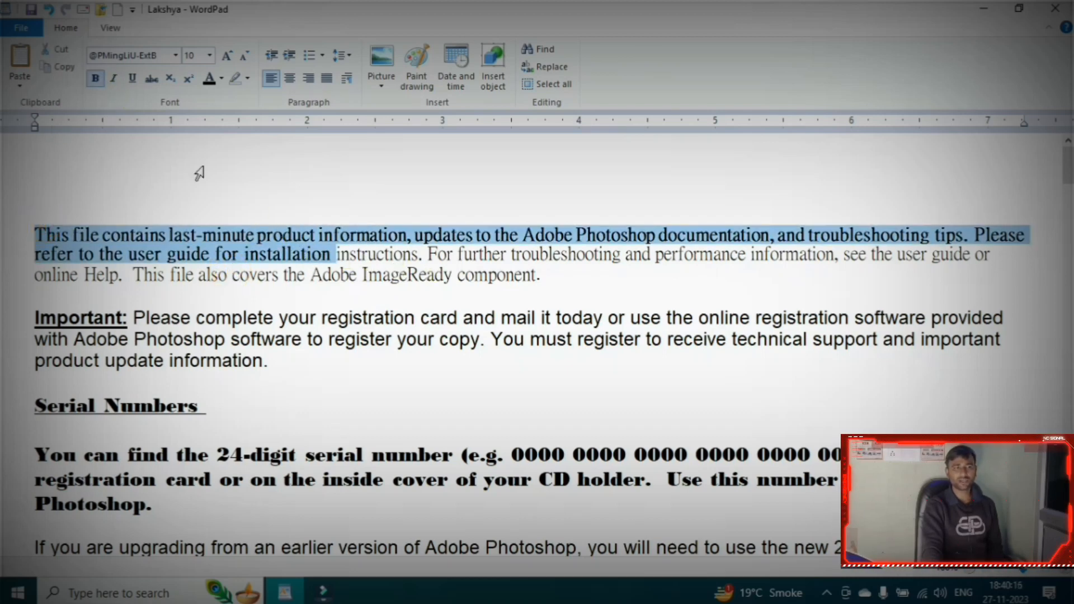
pyautogui.click(356, 280)
pyautogui.moveTo(331, 256); pyautogui.dragTo(36, 193)
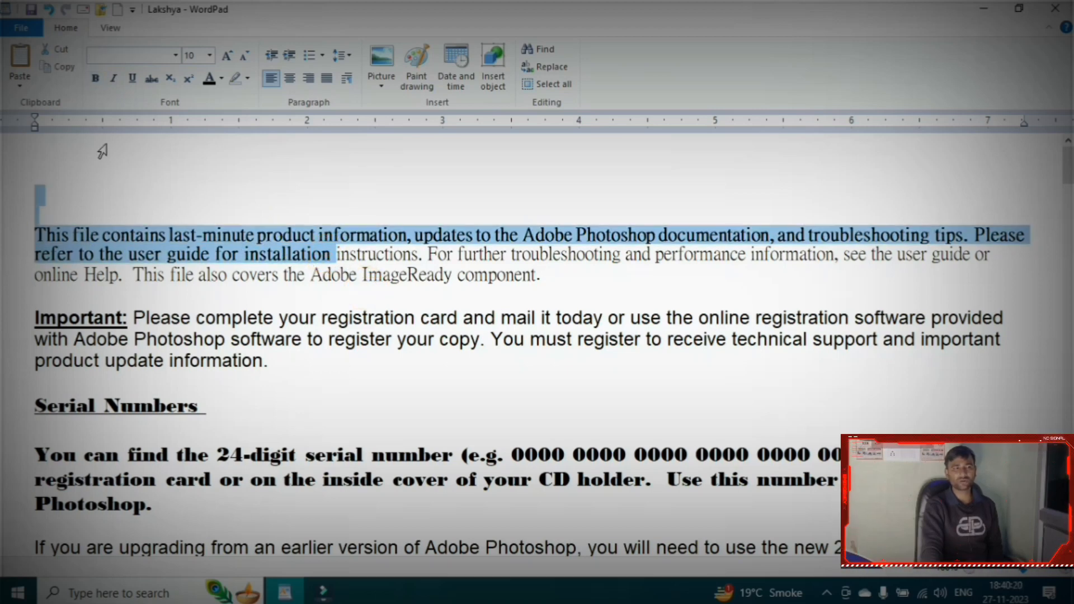
pyautogui.click(114, 81)
pyautogui.click(115, 81)
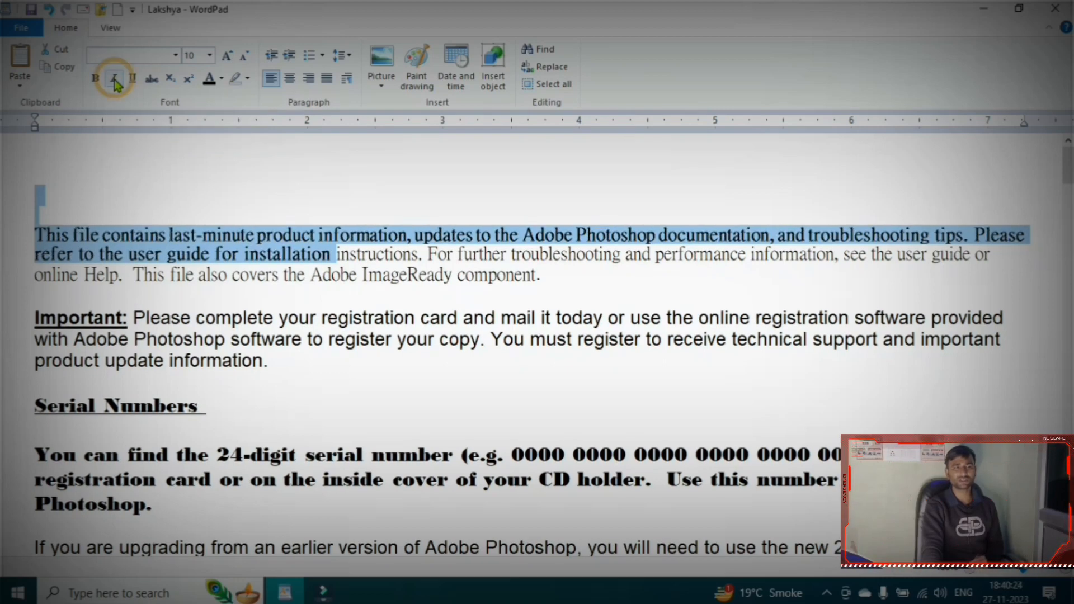
pyautogui.click(115, 81)
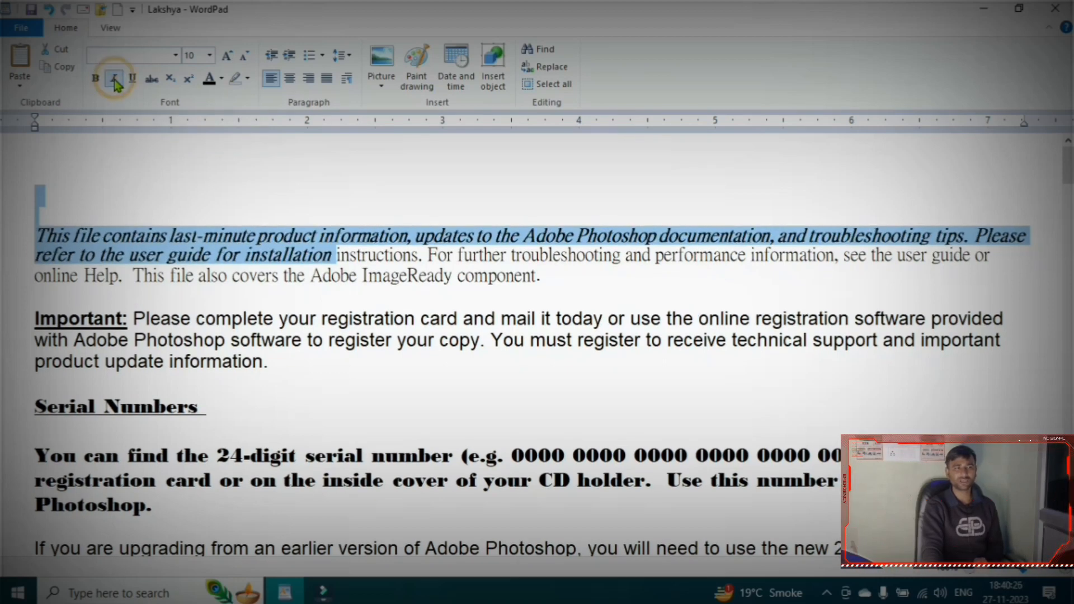
pyautogui.click(115, 81)
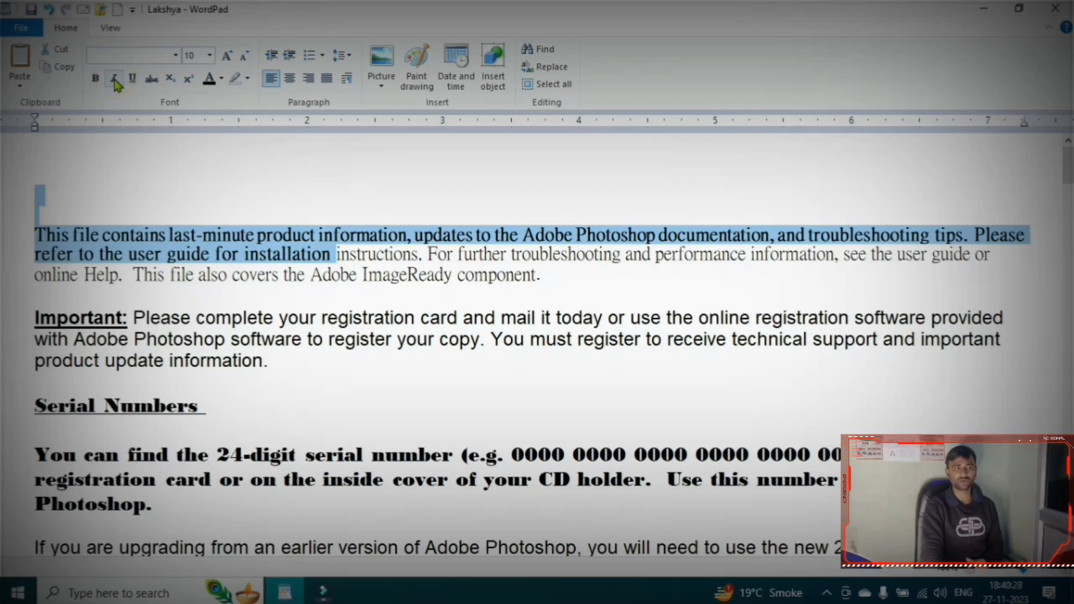
pyautogui.click(115, 81)
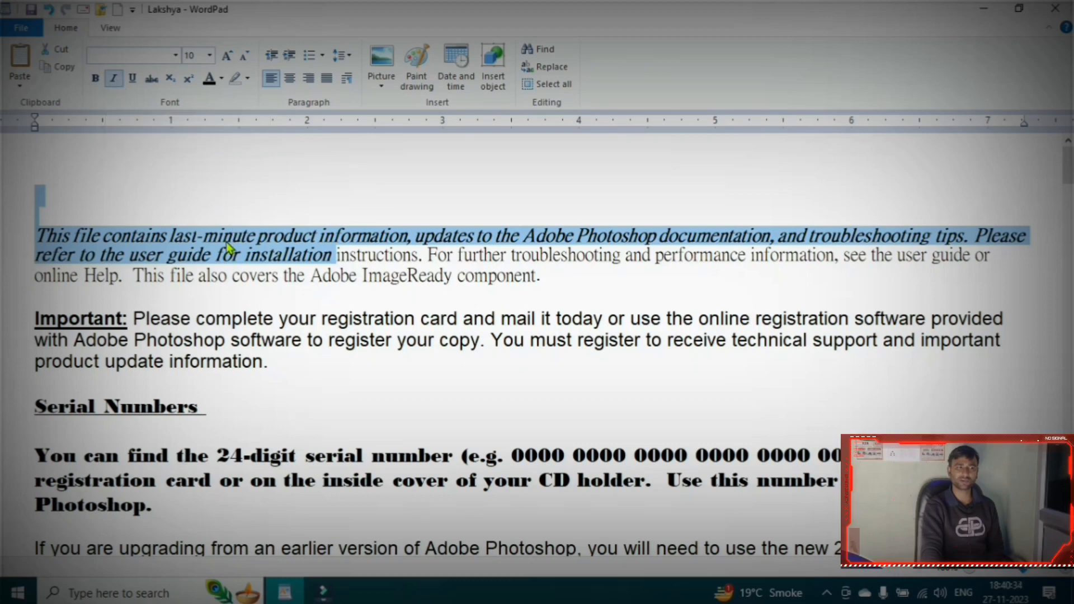
pyautogui.click(115, 82)
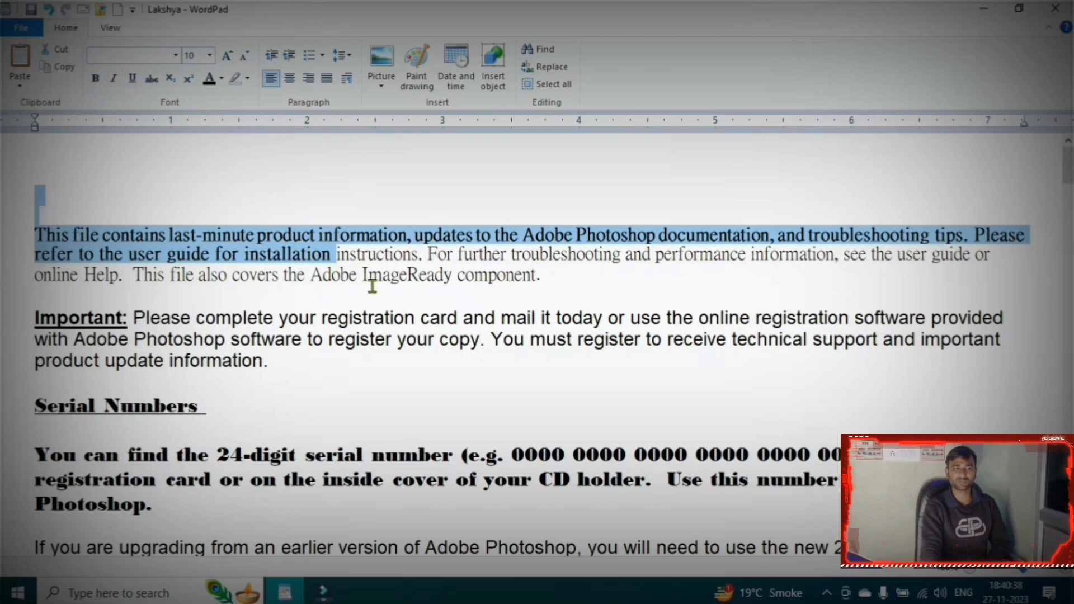
pyautogui.click(356, 303)
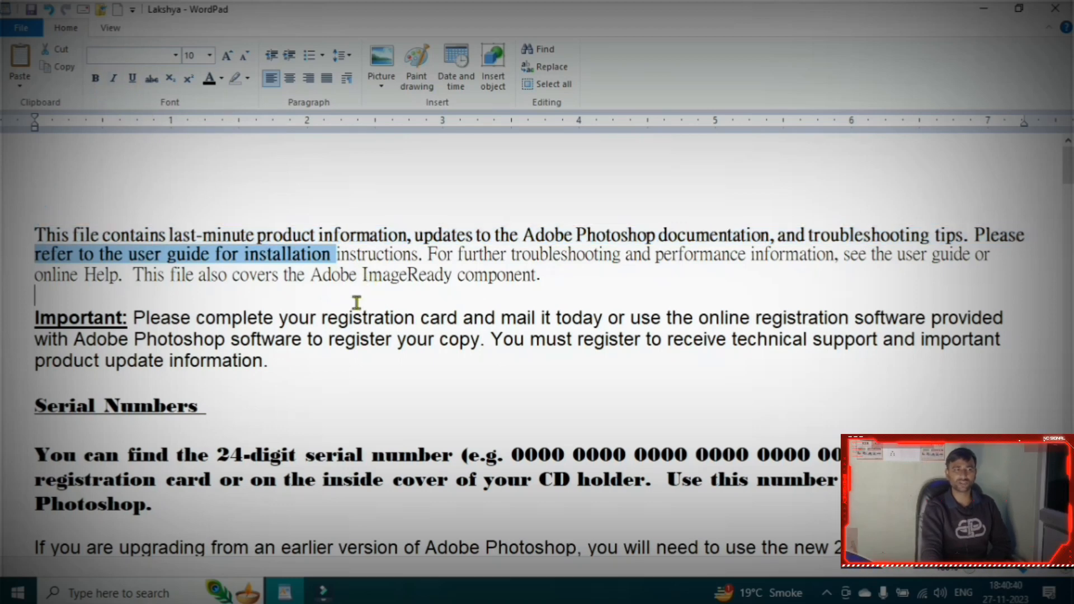
# Remove the underline from the "Serial Numbers" heading and place the cursor at the heading's end.
pyautogui.moveTo(228, 407); pyautogui.dragTo(34, 407)
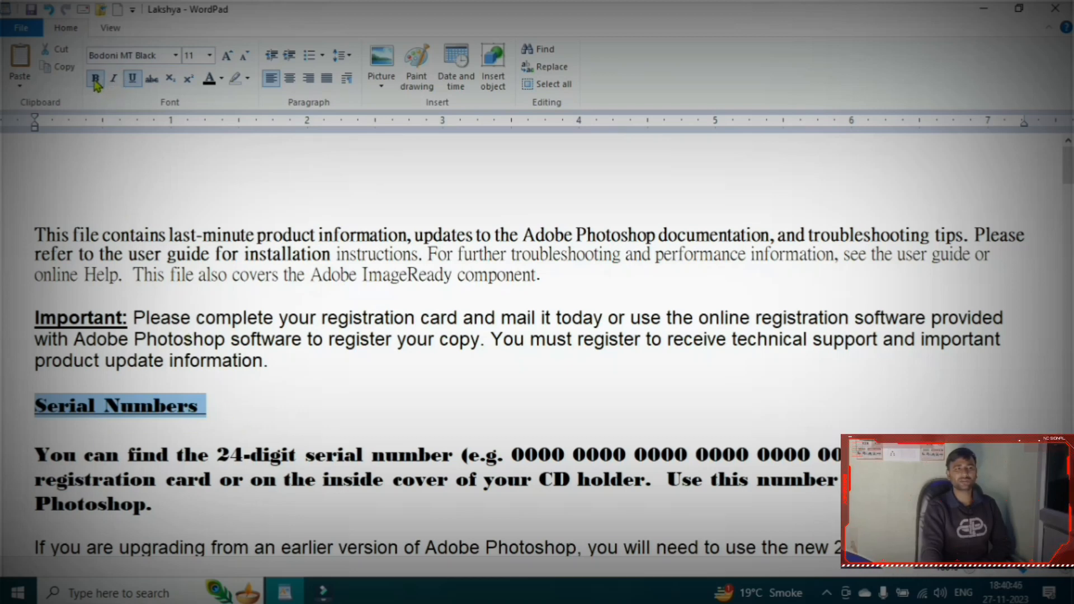
pyautogui.click(133, 82)
pyautogui.click(225, 409)
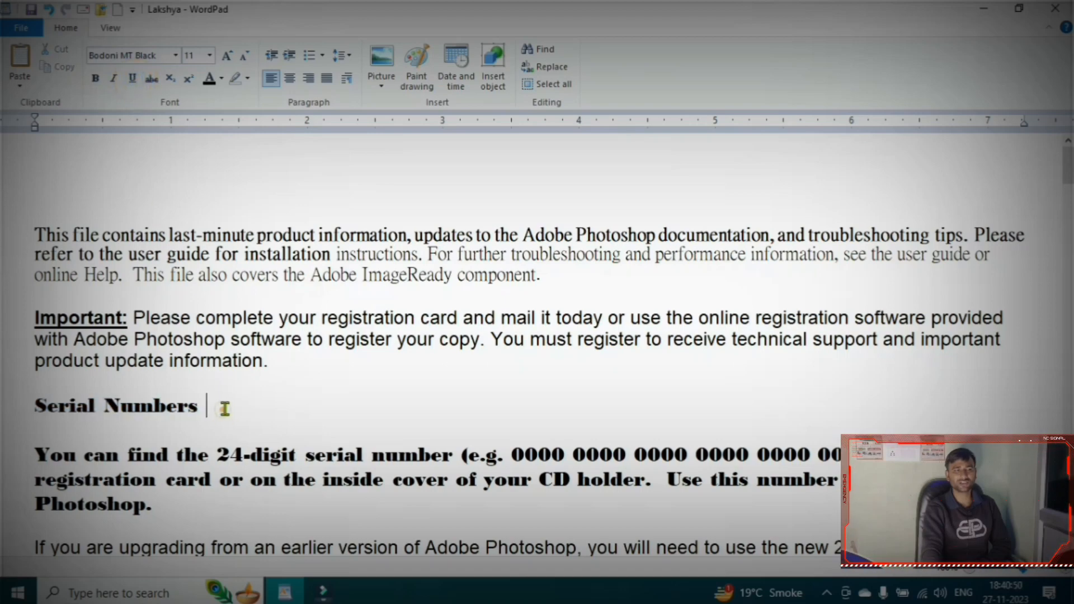
pyautogui.scroll(-2, 203, 434)
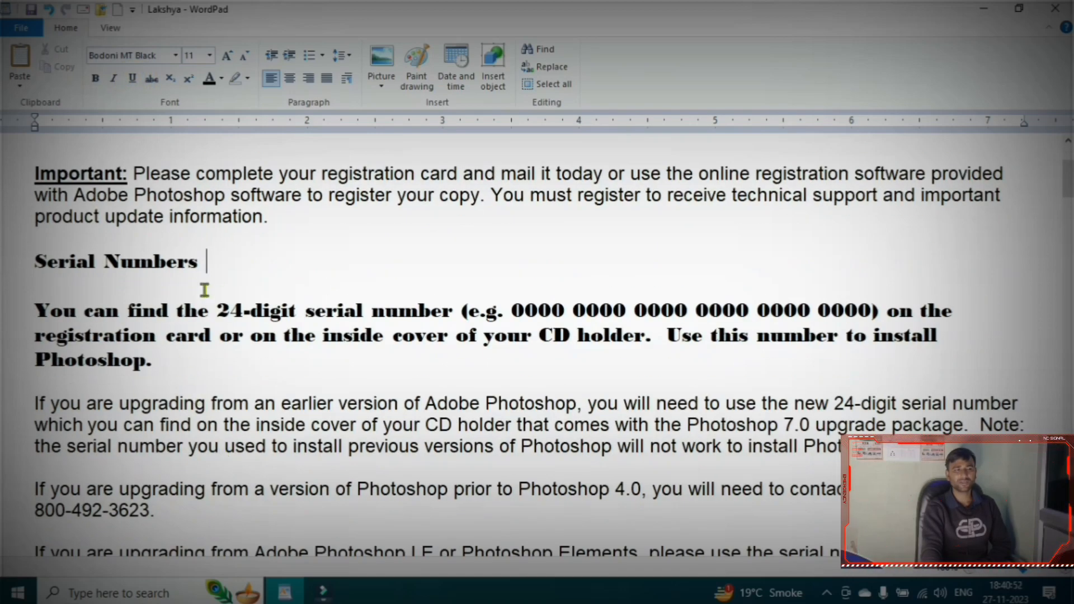
# Set the font of the "Serial Numbers" heading and the bold paragraph below it to Times New Roman.
pyautogui.click(225, 263)
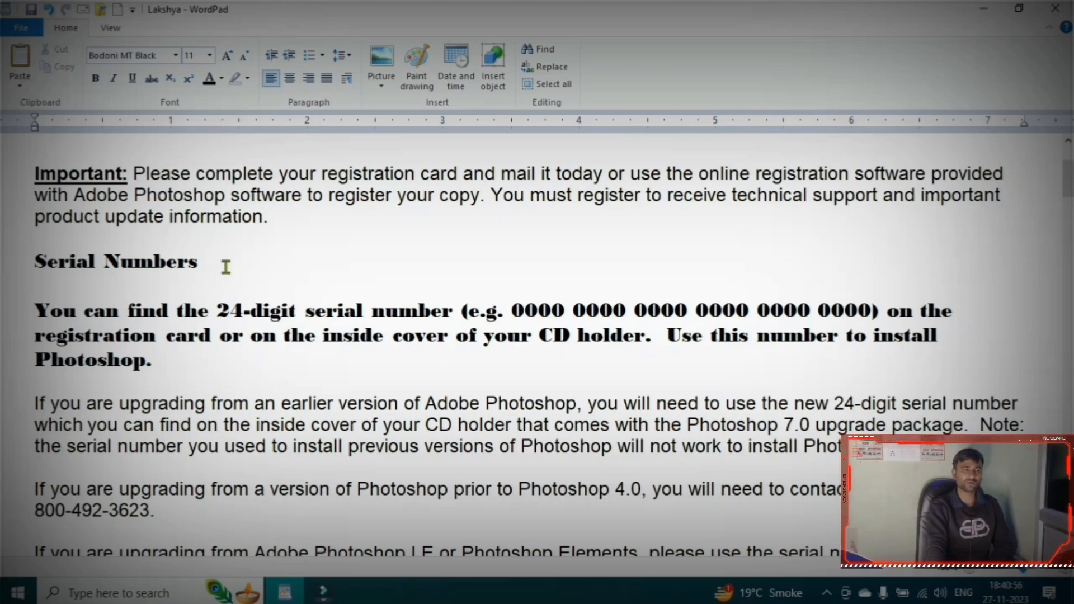
pyautogui.moveTo(225, 269); pyautogui.dragTo(65, 274)
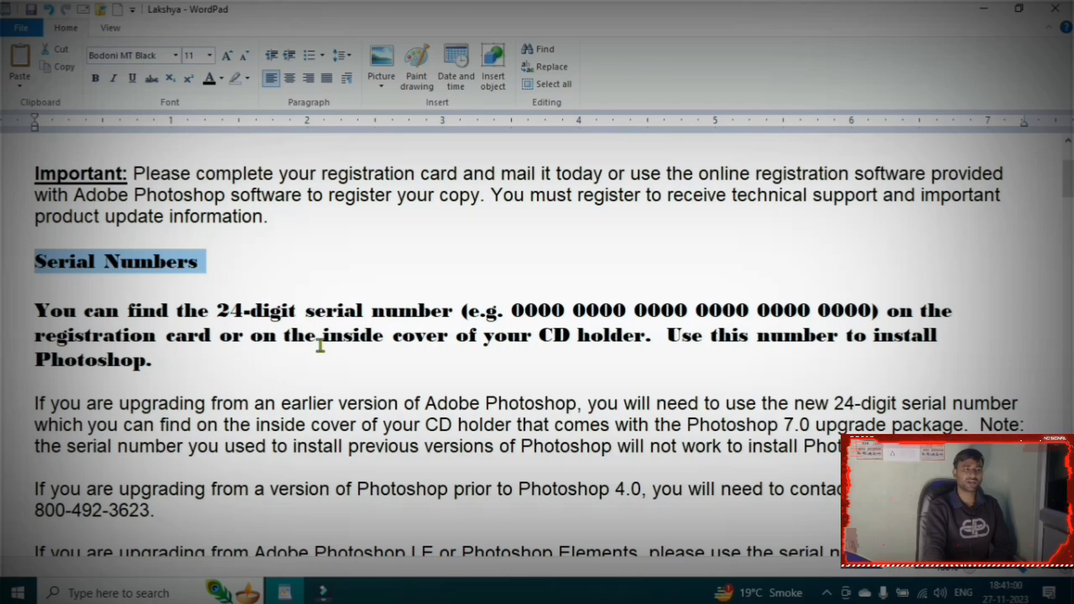
pyautogui.moveTo(208, 367); pyautogui.dragTo(35, 261)
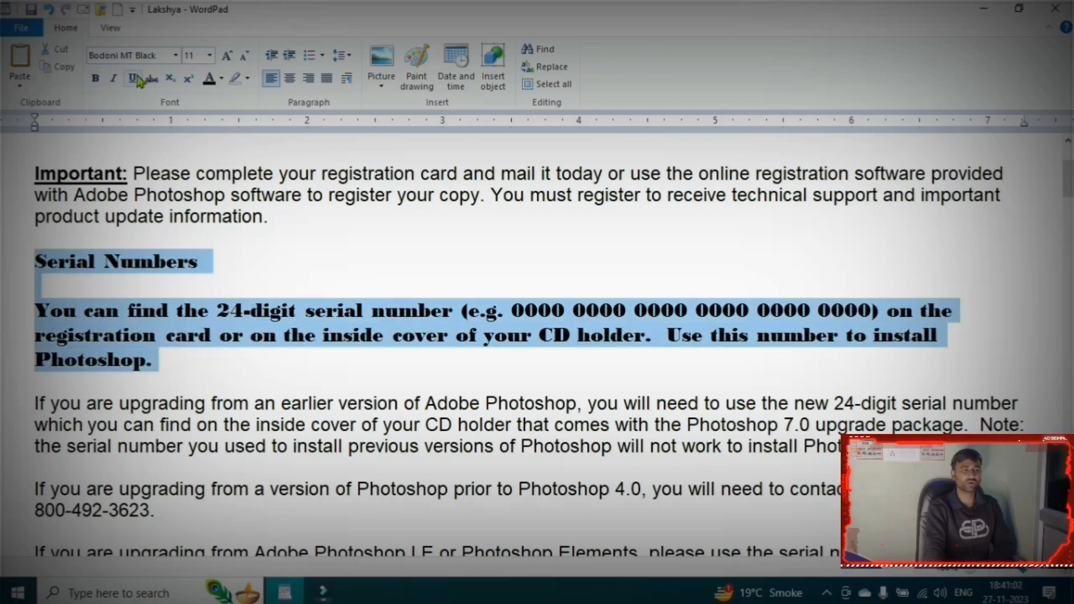
pyautogui.click(175, 55)
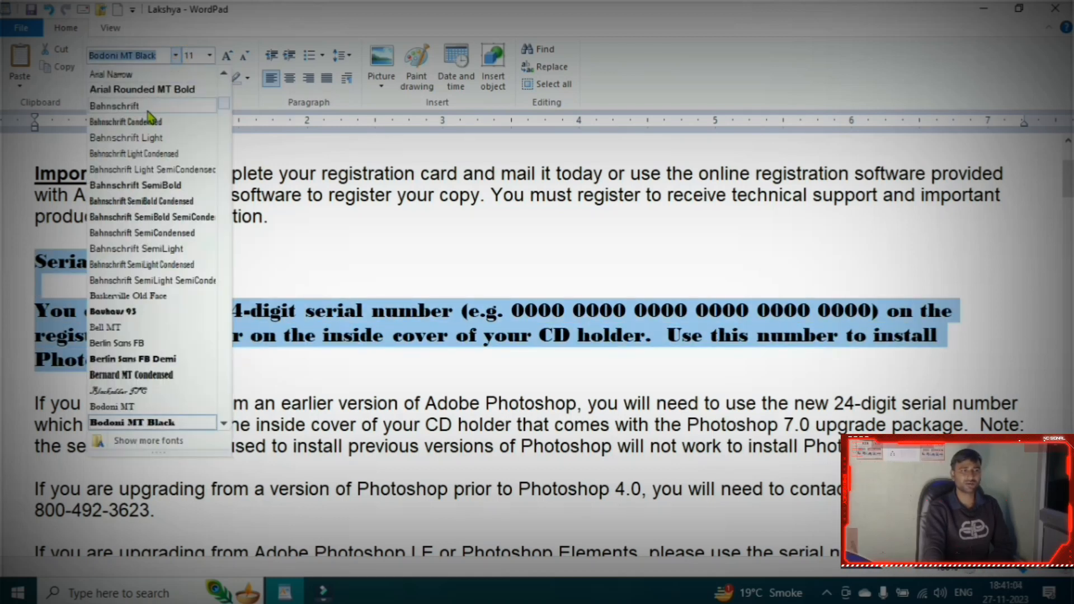
pyautogui.write('Times New Roman')
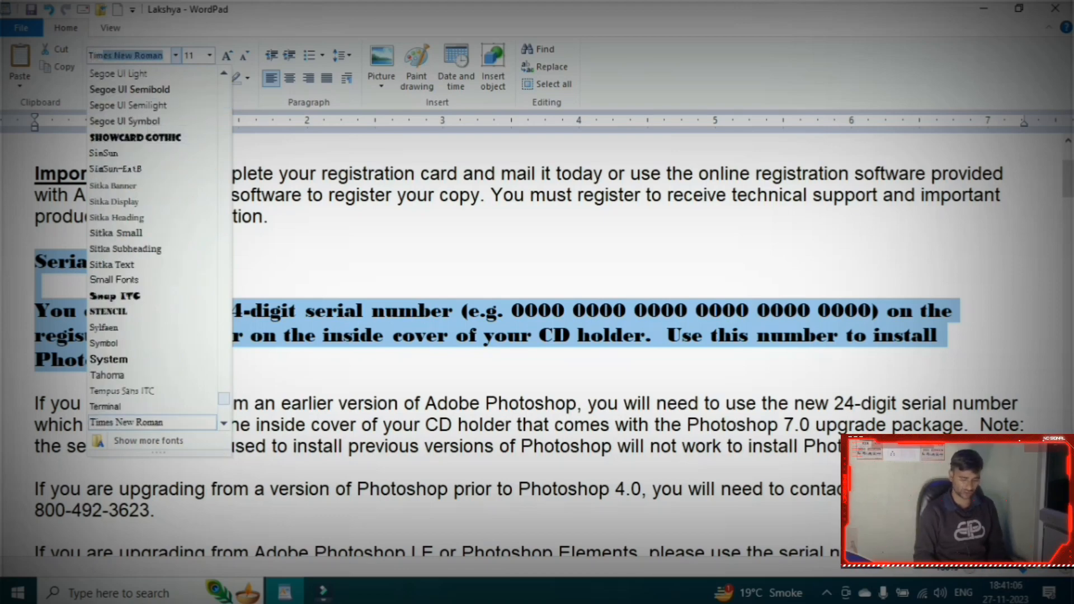
pyautogui.press('Return')
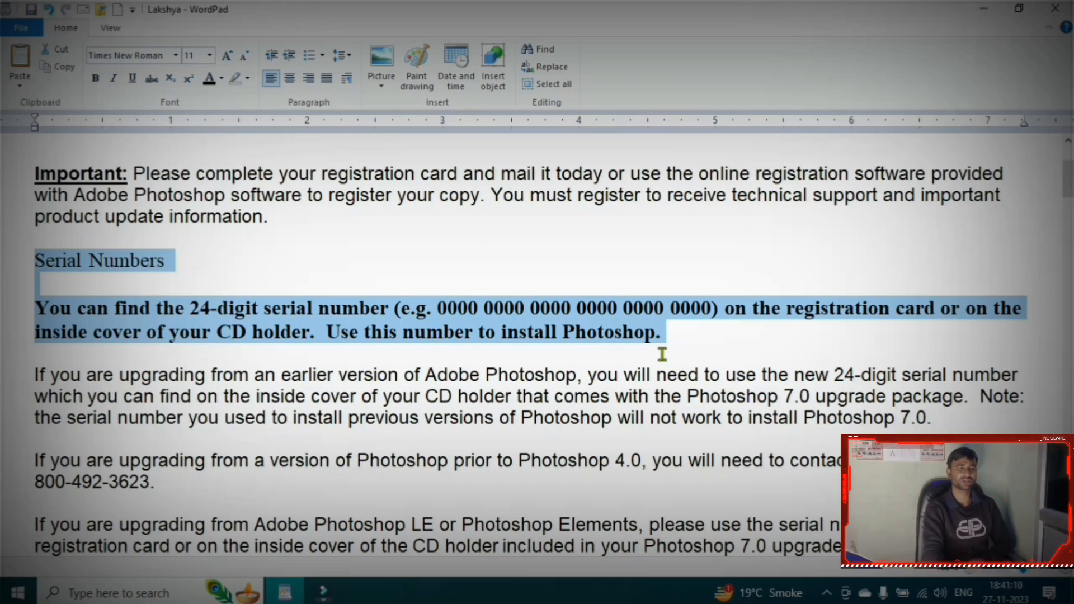
# Make the "Serial Numbers" heading bold, underlined and struck through.
pyautogui.click(234, 247)
pyautogui.click(195, 257)
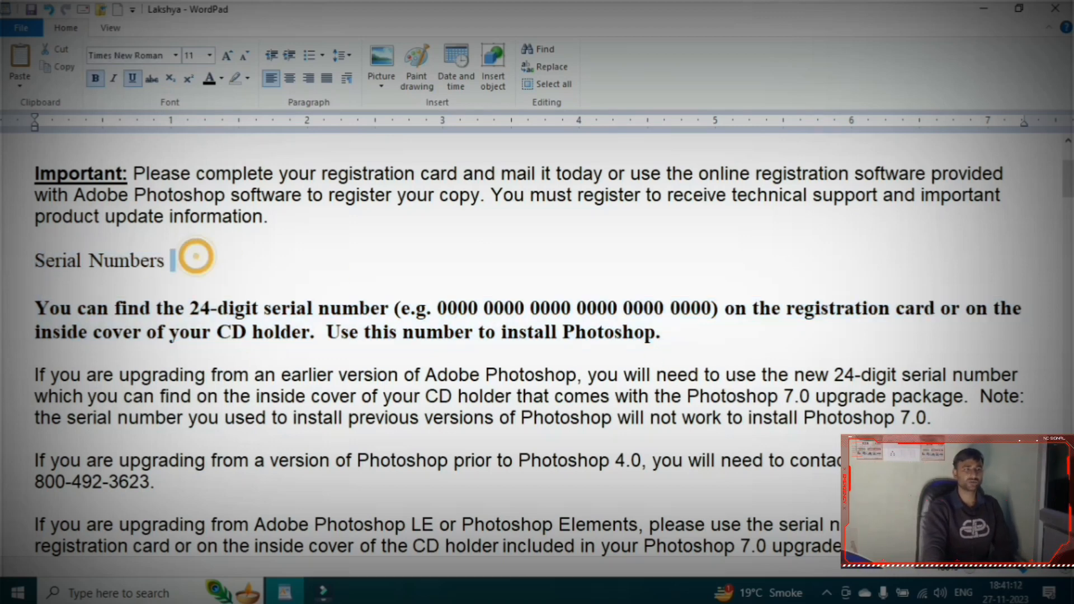
pyautogui.click(27, 269)
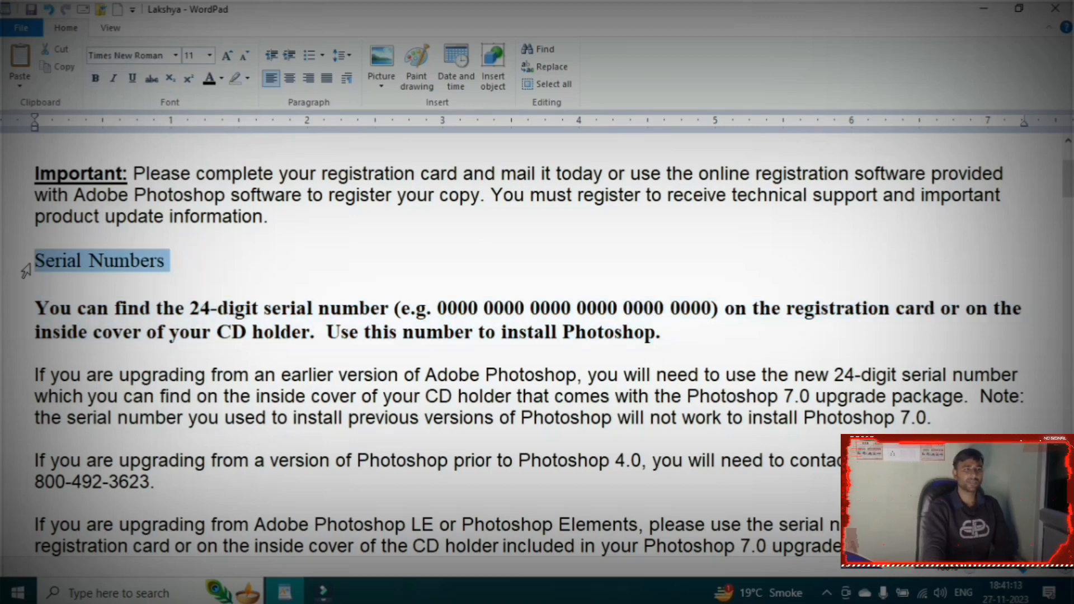
pyautogui.click(95, 78)
pyautogui.click(132, 79)
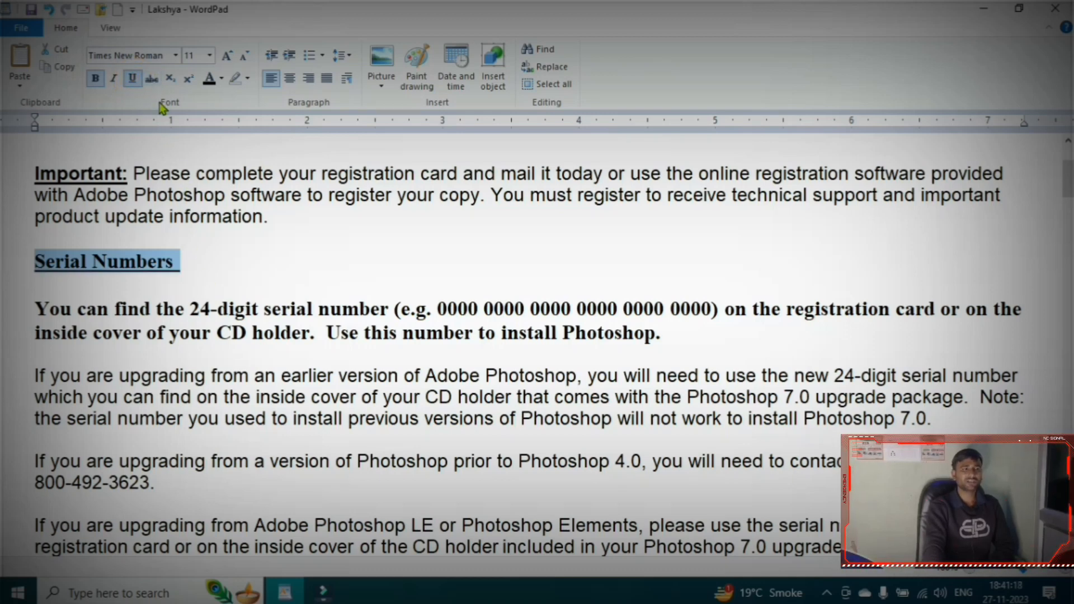
pyautogui.click(152, 79)
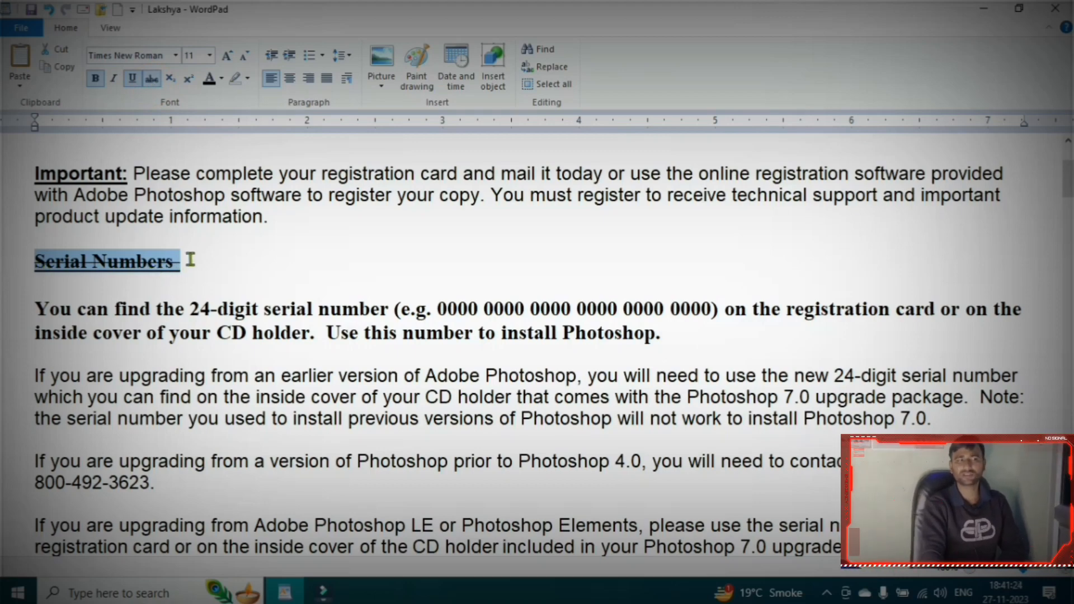
# Color the text of the whole opening paragraph purple and clear the selection.
pyautogui.scroll(3, 190, 259)
pyautogui.scroll(-11, 211, 247)
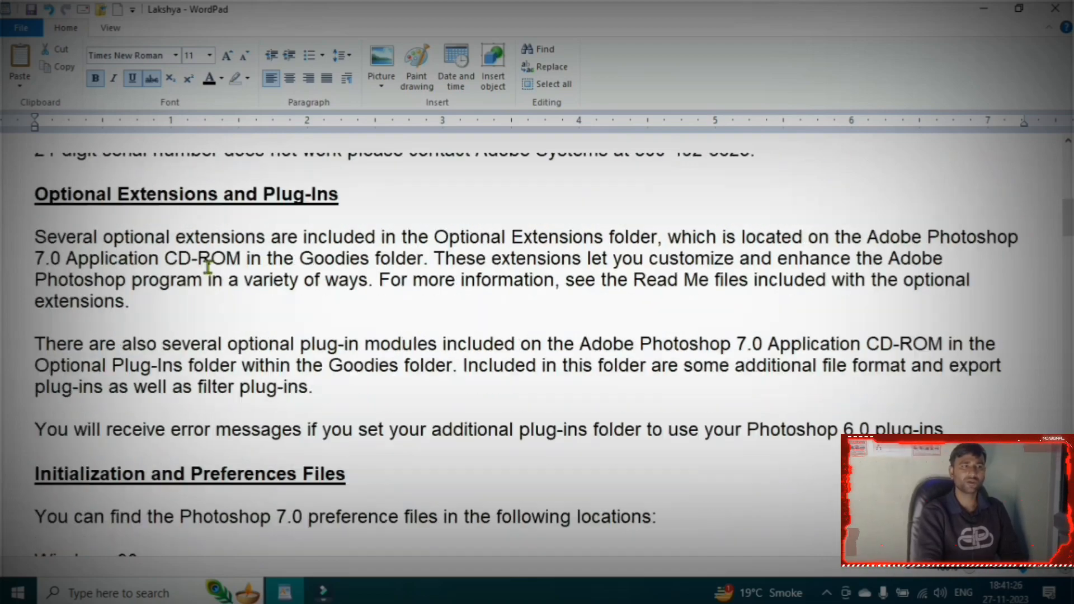
pyautogui.scroll(10, 207, 268)
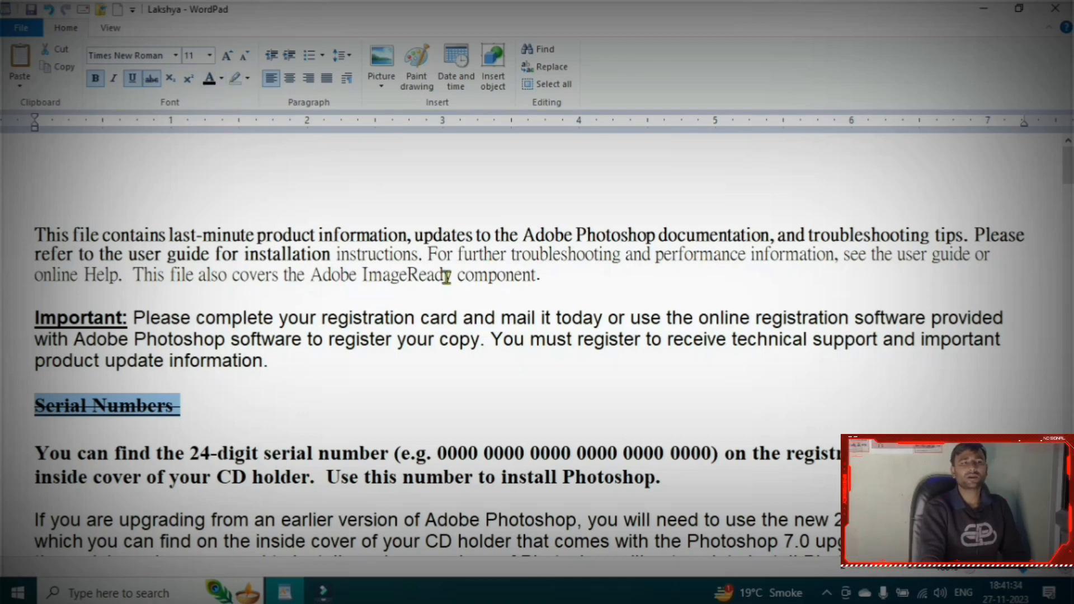
pyautogui.tripleClick(560, 283)
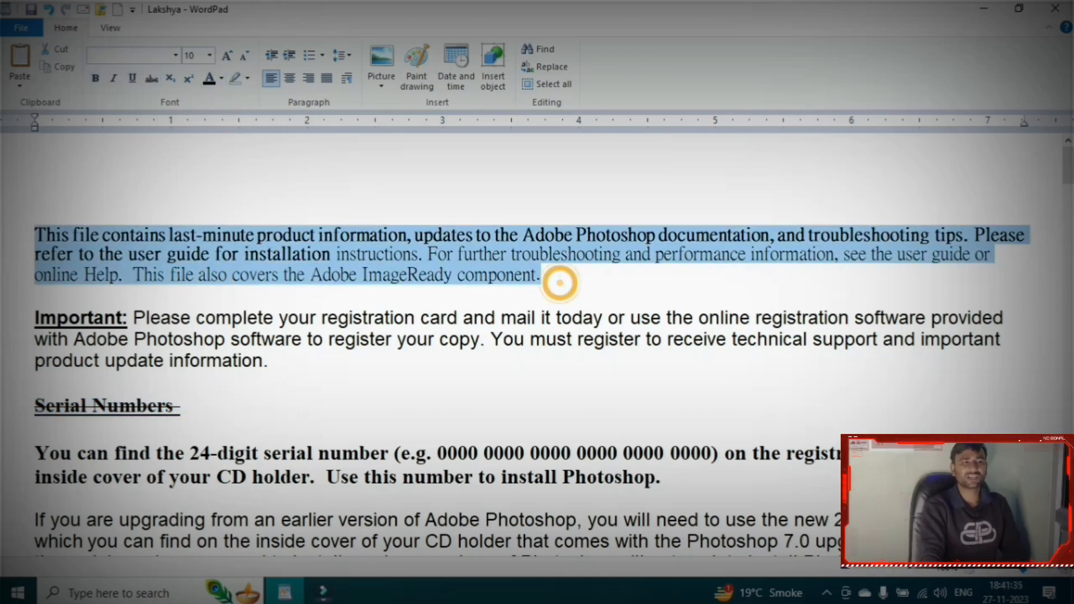
pyautogui.click(212, 81)
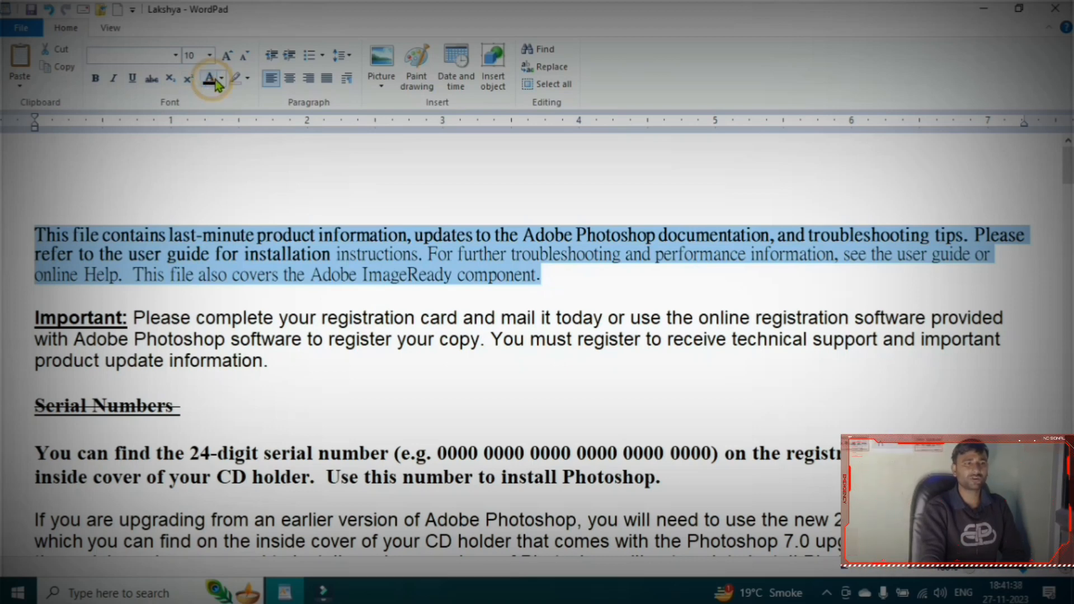
pyautogui.click(214, 87)
pyautogui.click(221, 79)
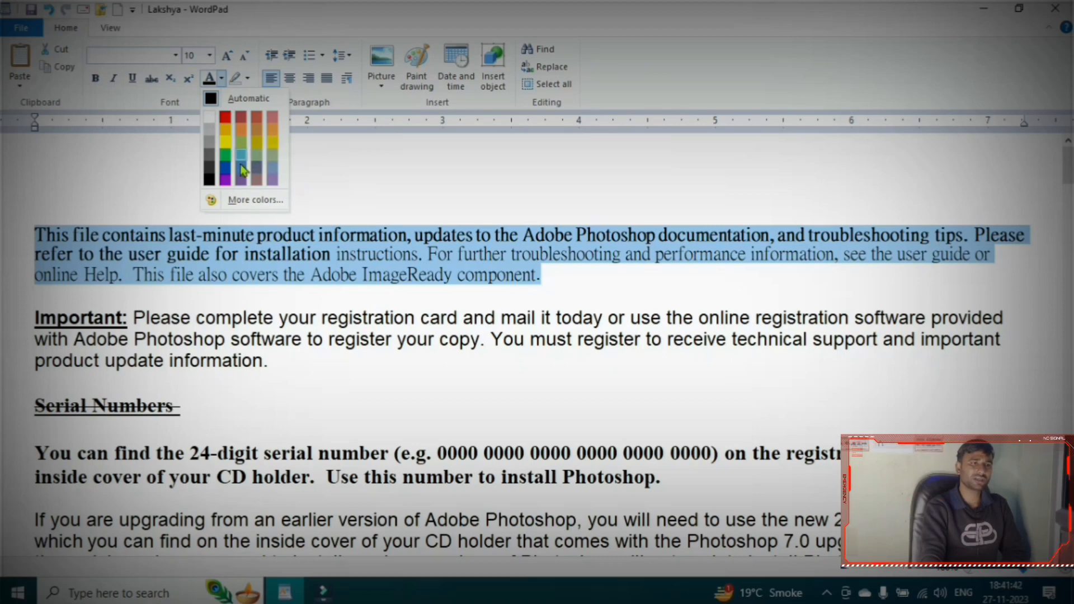
pyautogui.click(223, 181)
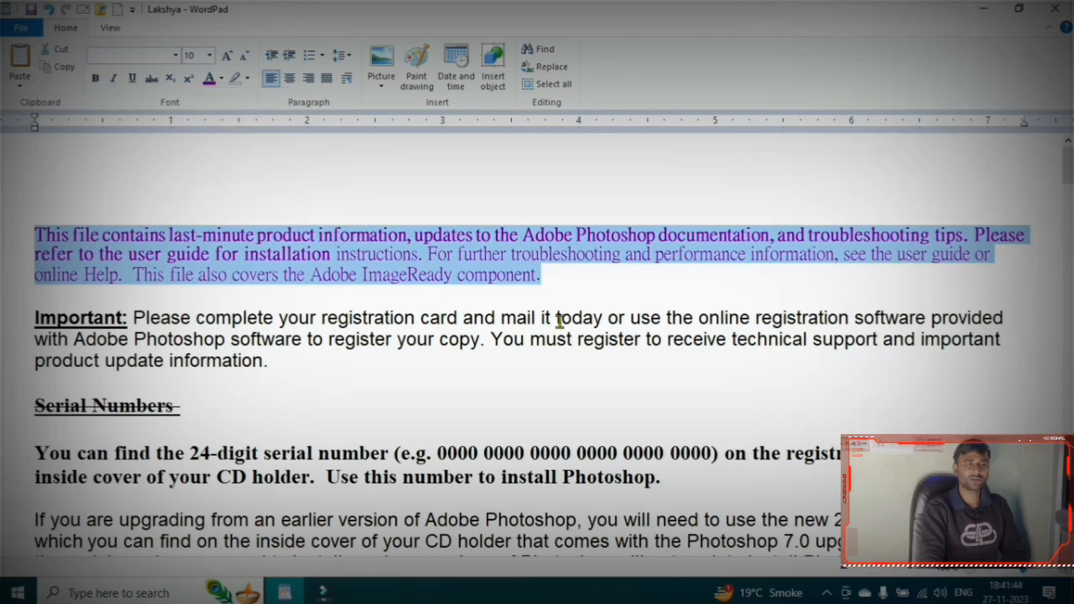
pyautogui.click(558, 291)
# Color the "Important:" paragraph with a custom magenta of red 216, green 27, blue 183, saving it as a custom color, and clear the selection.
pyautogui.moveTo(33, 319); pyautogui.dragTo(242, 374)
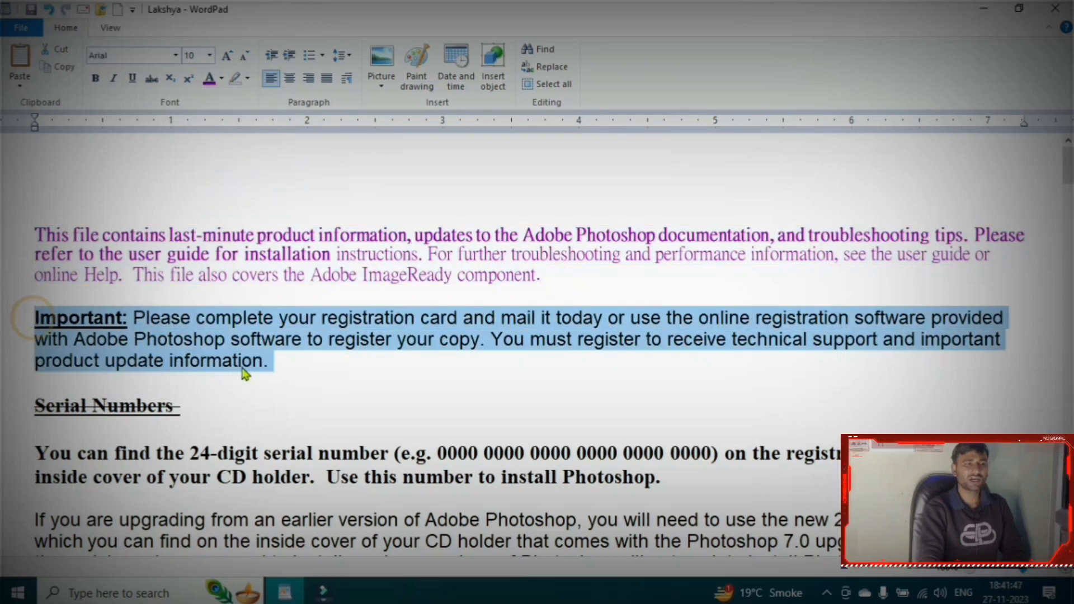
pyautogui.click(221, 79)
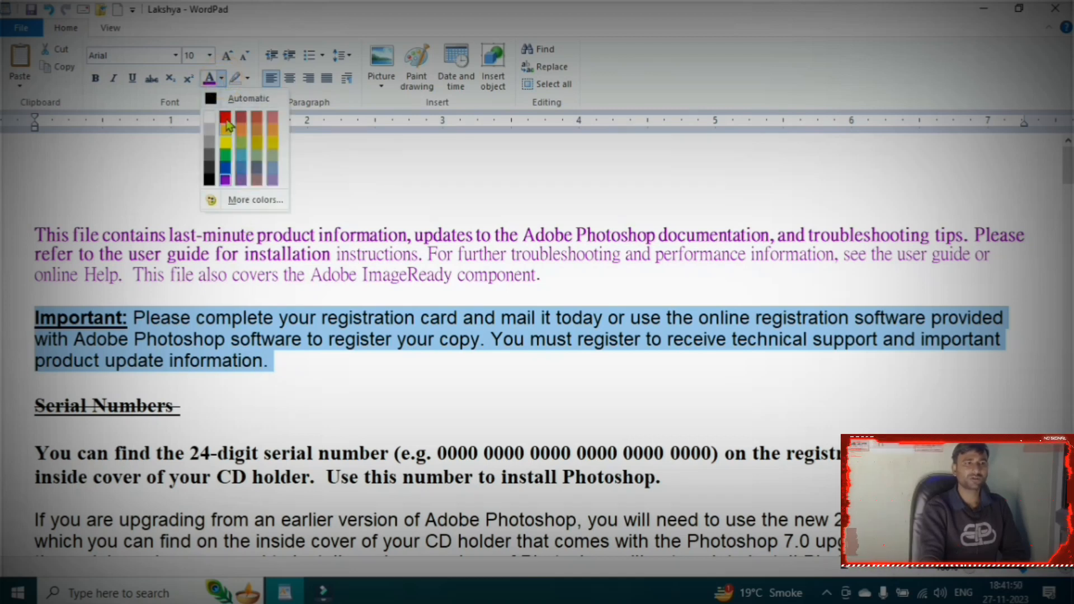
pyautogui.click(267, 200)
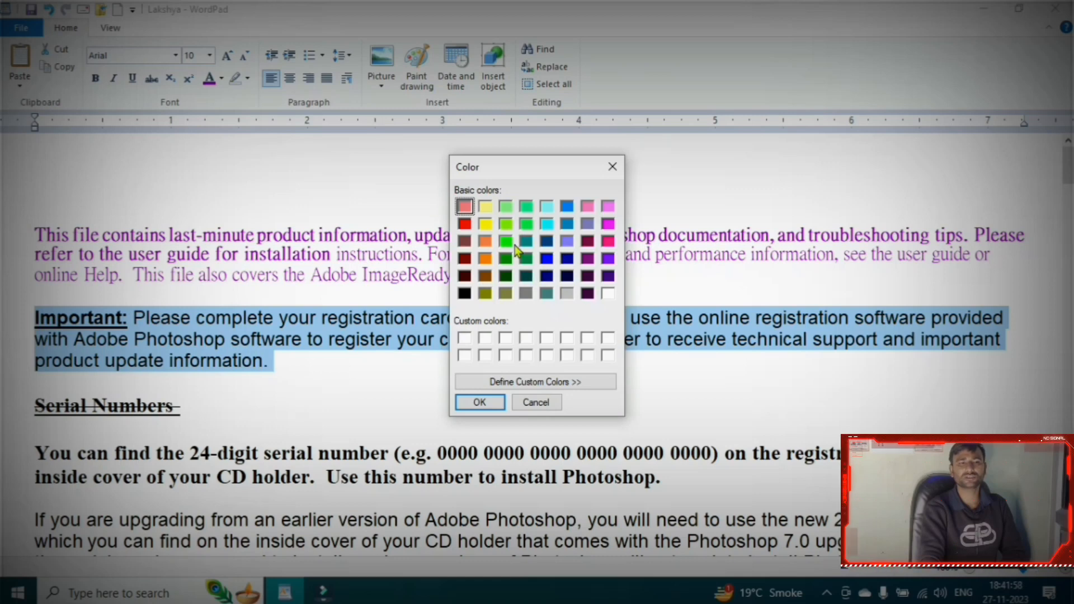
pyautogui.click(553, 386)
pyautogui.click(677, 211)
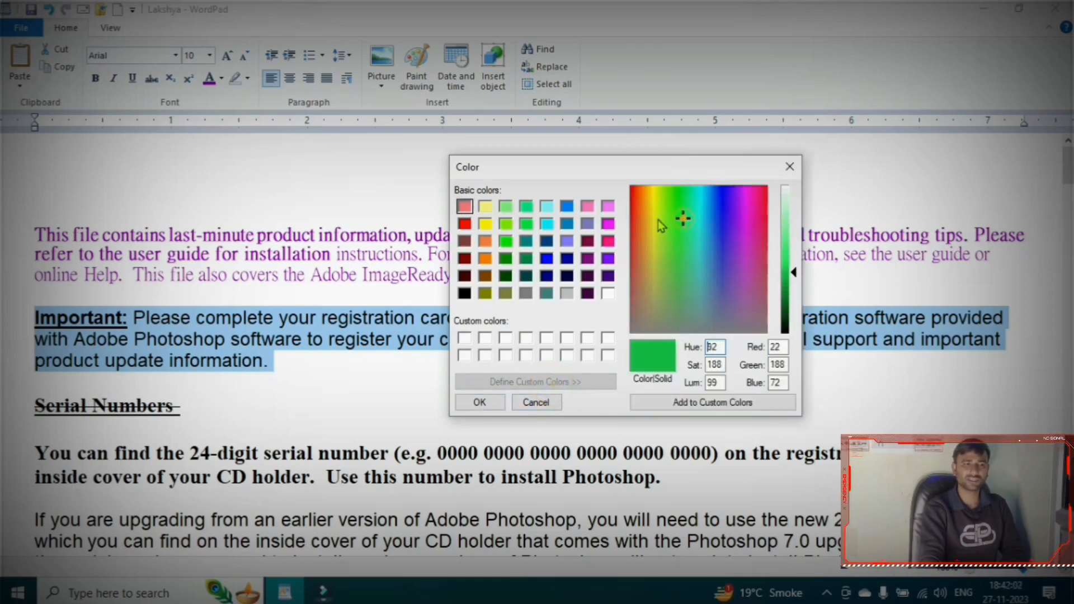
pyautogui.click(654, 216)
pyautogui.click(706, 234)
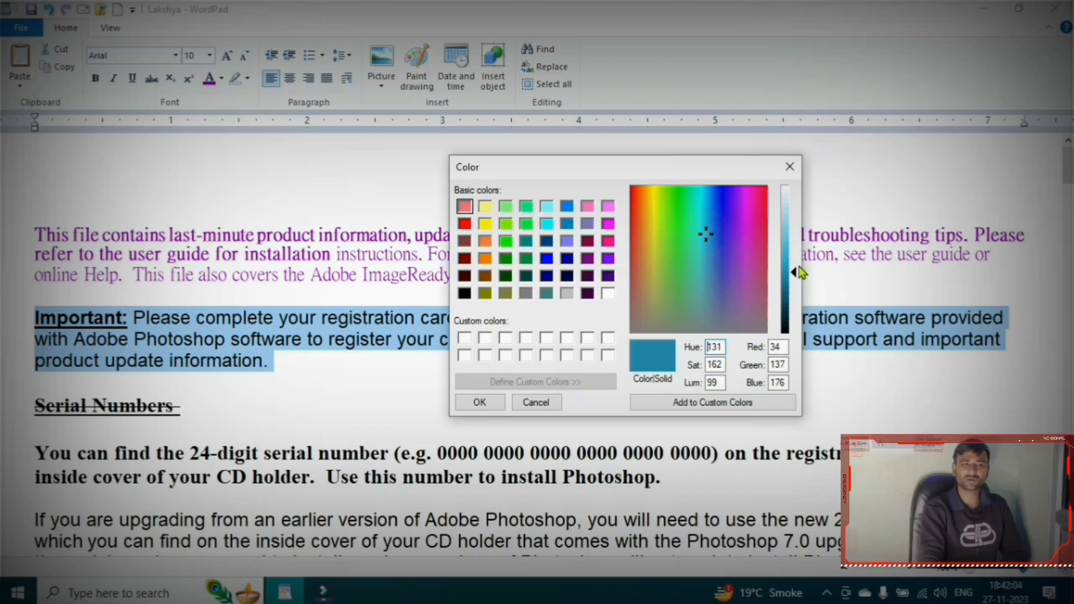
pyautogui.moveTo(798, 273)
pyautogui.mouseDown()
pyautogui.moveTo(797, 242)
pyautogui.moveTo(796, 289)
pyautogui.moveTo(794, 225)
pyautogui.moveTo(795, 287)
pyautogui.moveTo(794, 238)
pyautogui.moveTo(740, 220)
pyautogui.moveTo(793, 247)
pyautogui.moveTo(794, 273)
pyautogui.moveTo(794, 223)
pyautogui.moveTo(795, 269)
pyautogui.mouseUp()
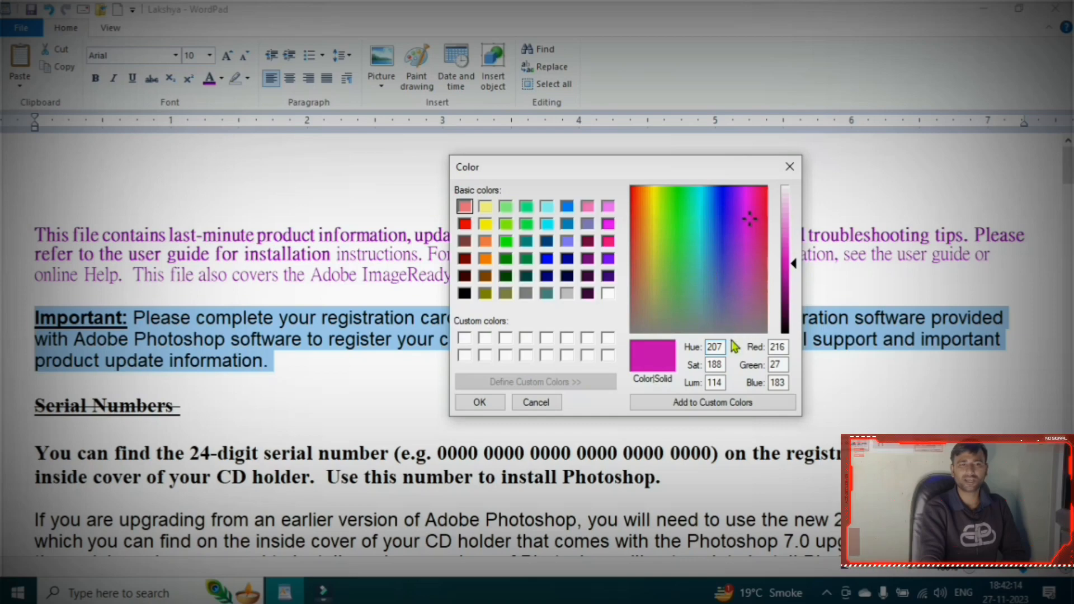
pyautogui.click(678, 403)
pyautogui.click(484, 404)
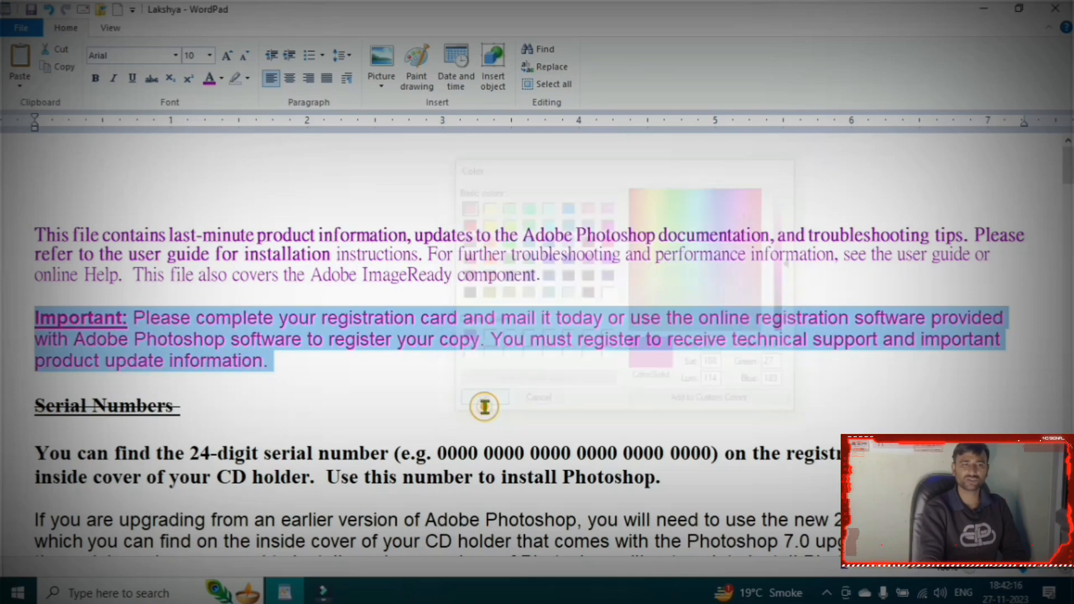
pyautogui.click(350, 408)
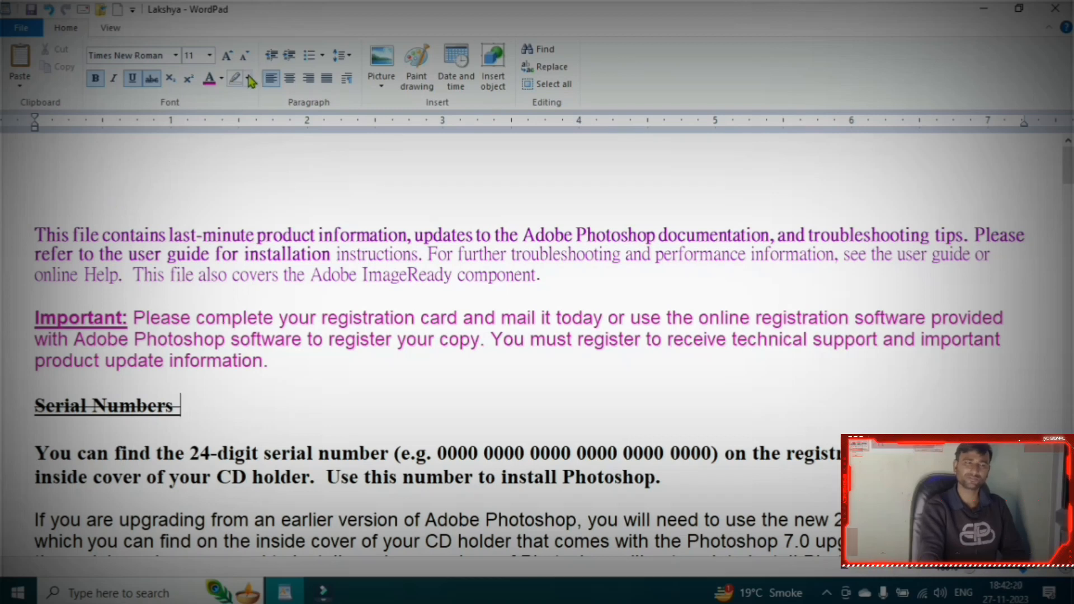
# Highlight the word "information," in the opening paragraph in yellow and clear the selection.
pyautogui.moveTo(319, 235); pyautogui.dragTo(344, 238)
pyautogui.click(471, 235)
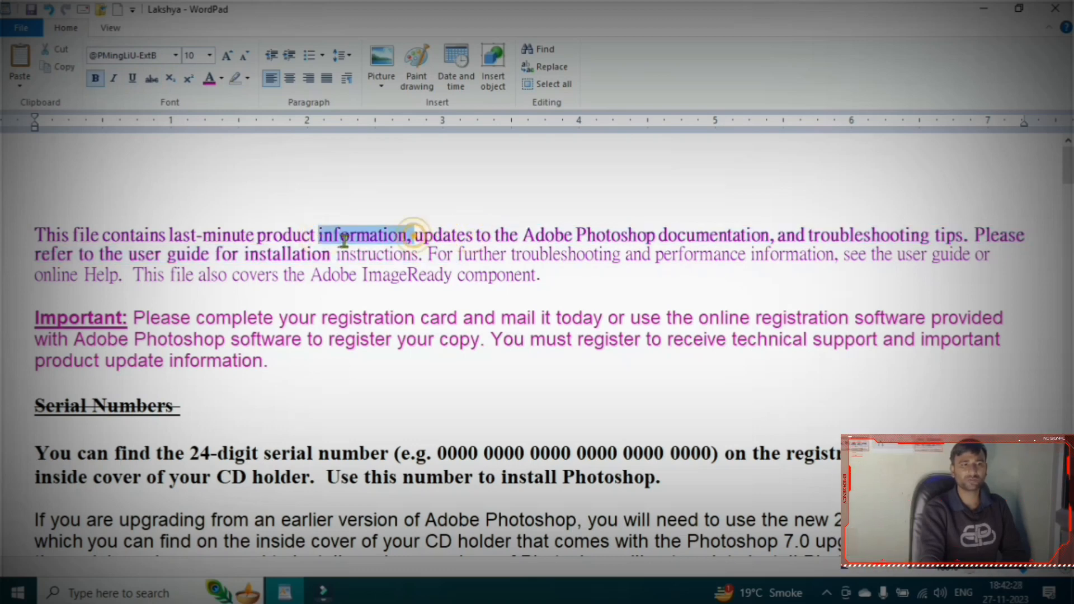
pyautogui.click(248, 80)
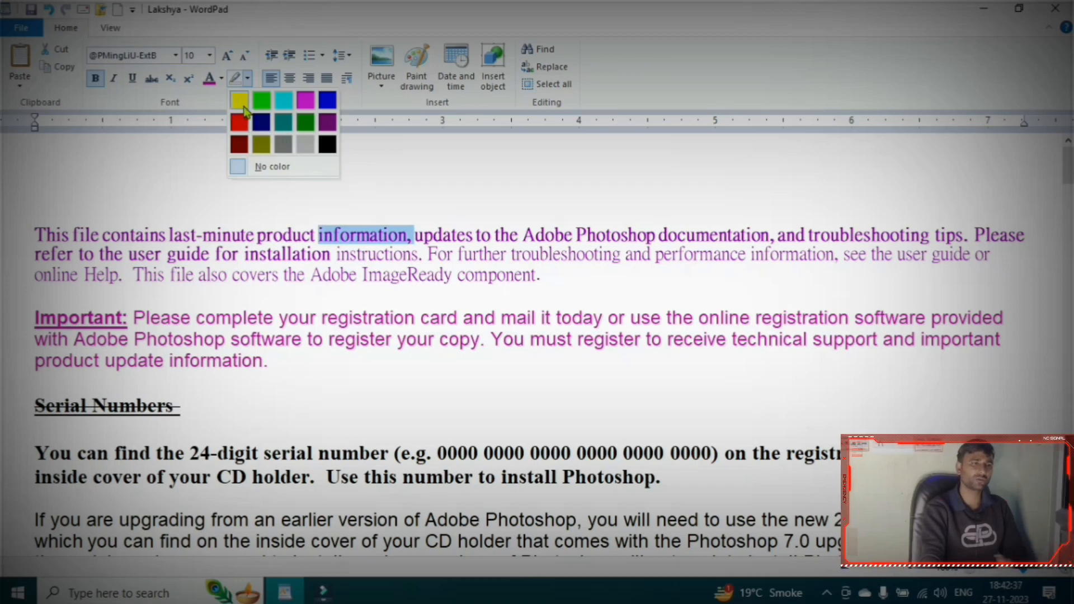
pyautogui.click(242, 106)
pyautogui.click(484, 301)
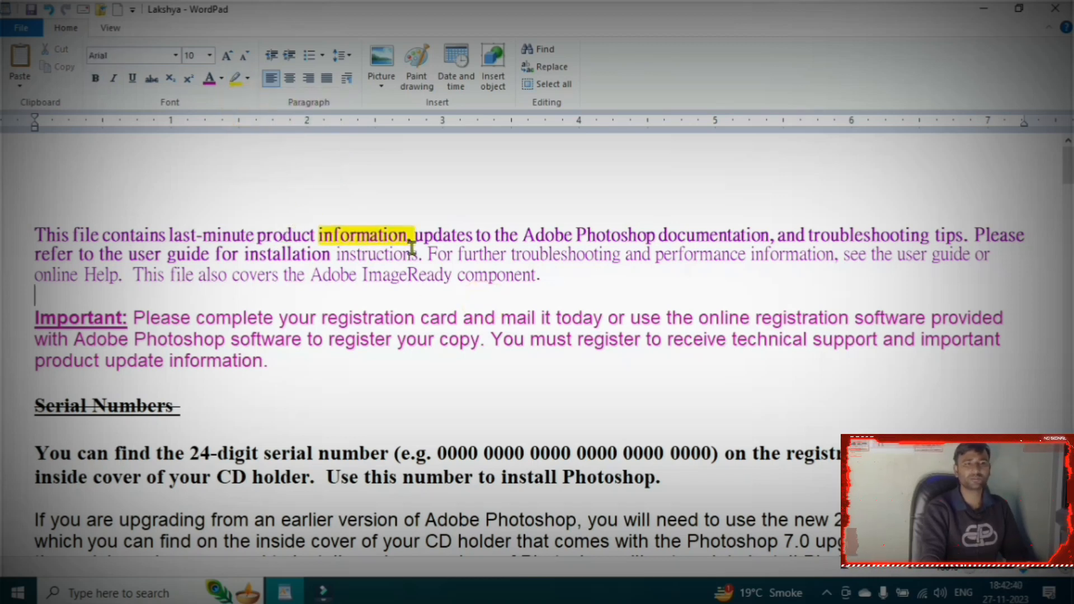
# Highlight "your CD holder" in the paragraph about upgrading from an earlier version in yellow, and clear the selection.
pyautogui.scroll(-3, 360, 326)
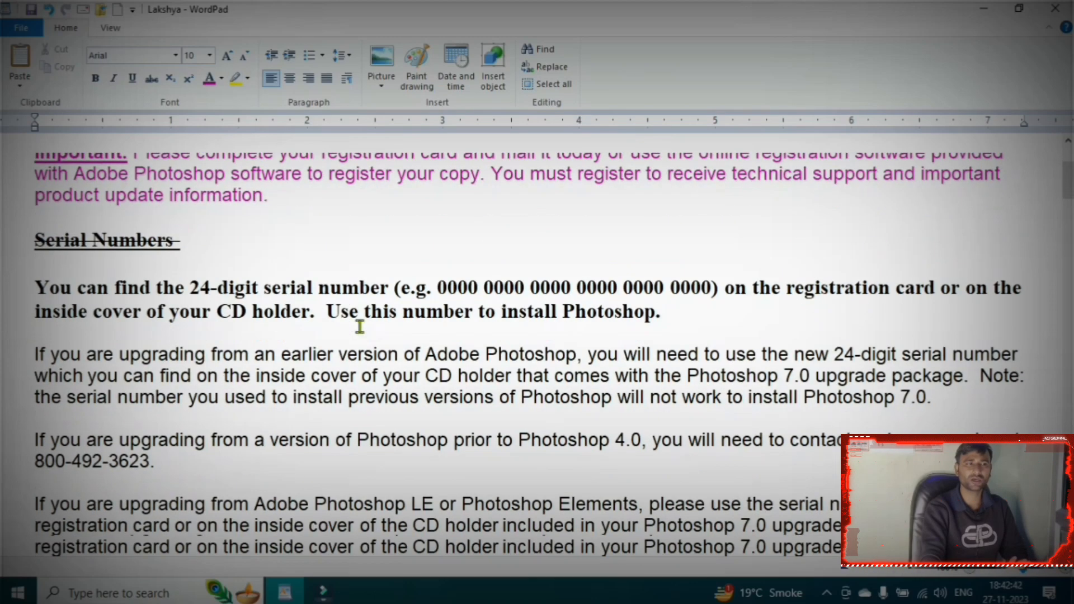
pyautogui.scroll(-1, 359, 326)
pyautogui.moveTo(391, 333); pyautogui.dragTo(485, 341)
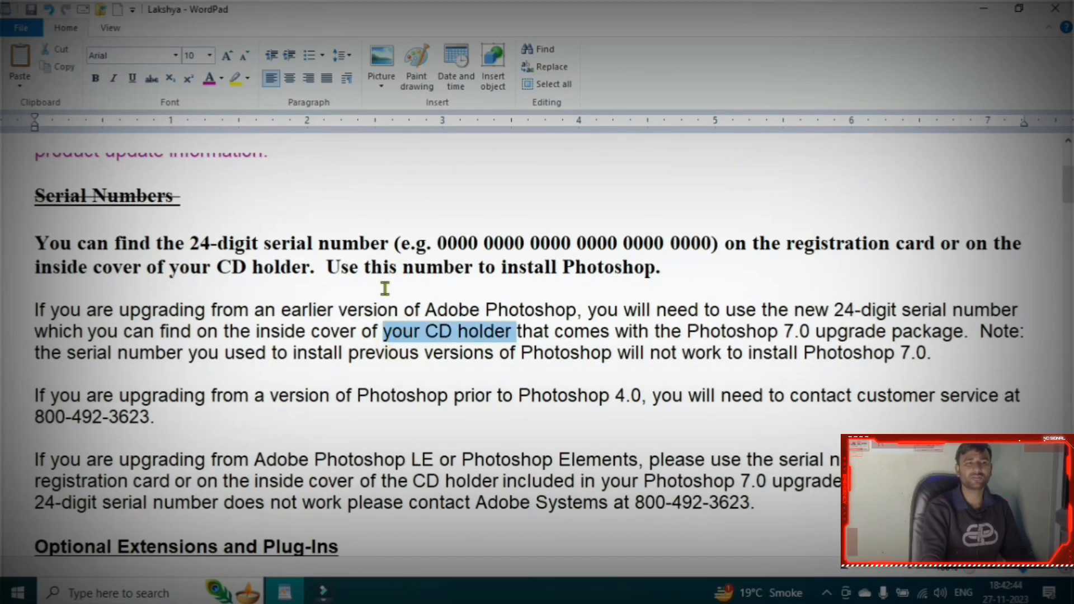
pyautogui.click(238, 82)
pyautogui.click(588, 402)
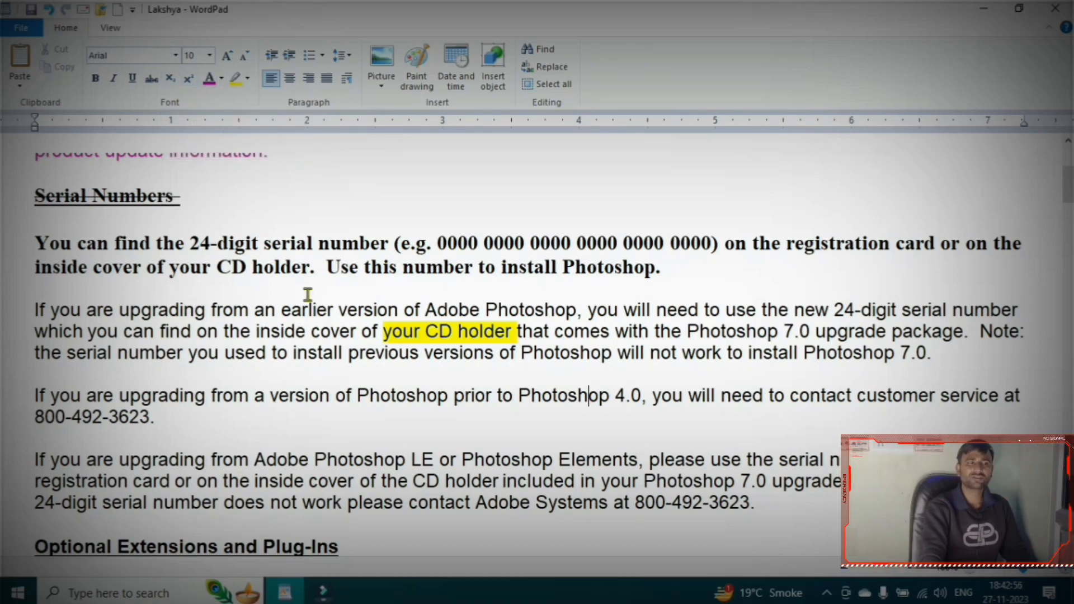
# Add a new line reading "class 10th" directly below the "Important:" paragraph.
pyautogui.scroll(1, 302, 228)
pyautogui.scroll(3, 408, 293)
pyautogui.scroll(-15, 354, 307)
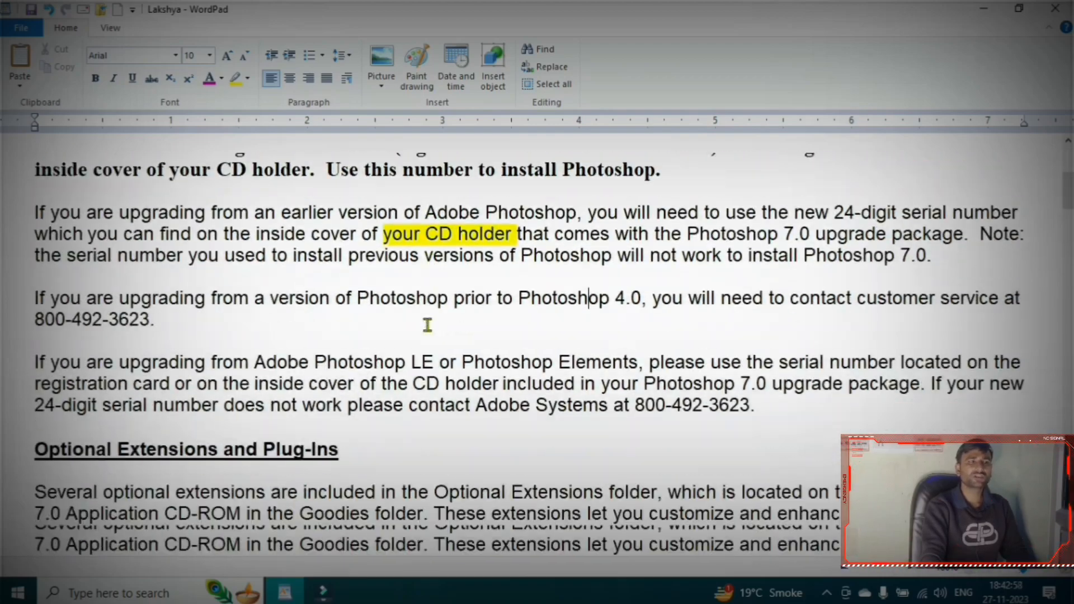
pyautogui.scroll(-5, 428, 325)
pyautogui.scroll(20, 433, 322)
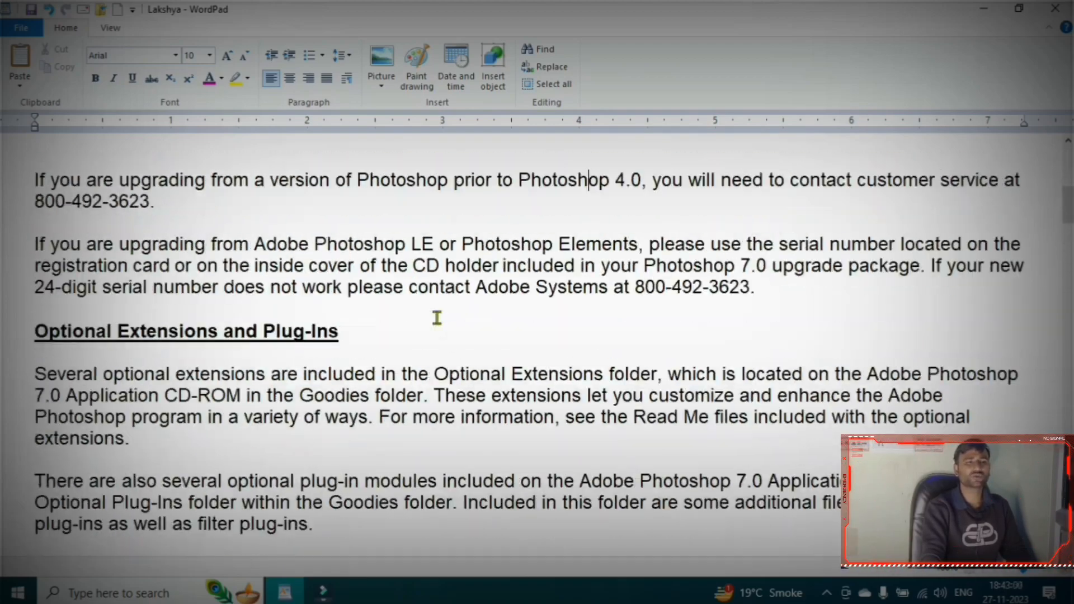
pyautogui.click(355, 364)
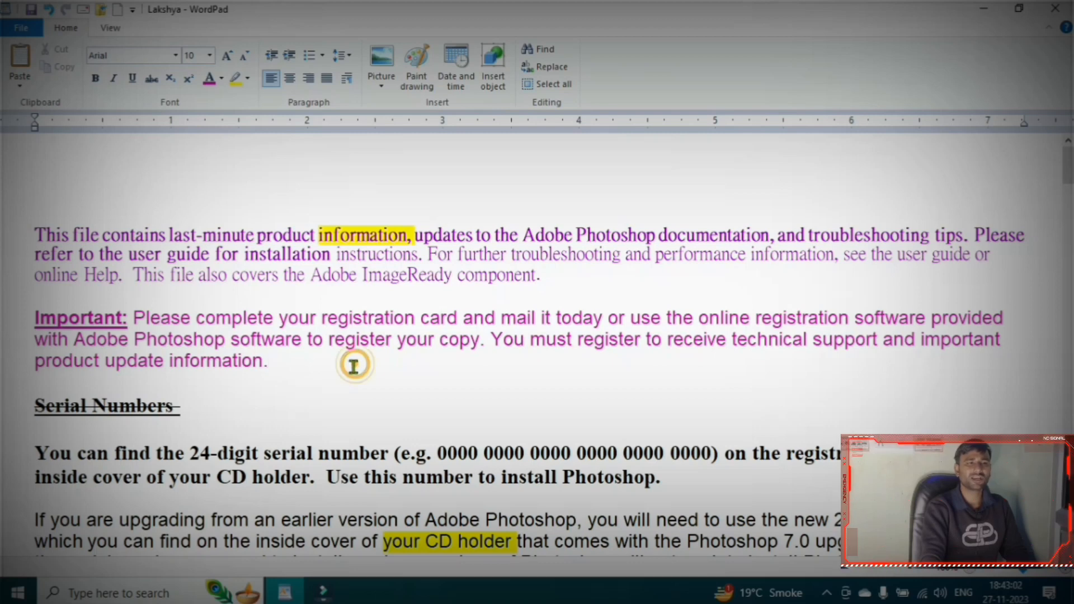
pyautogui.press('Return')
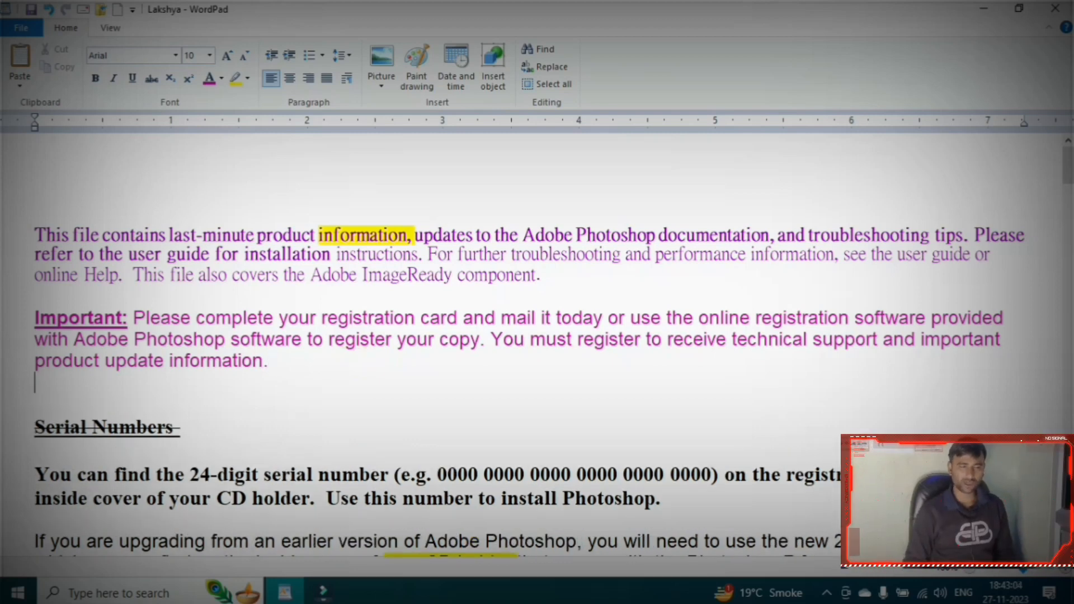
pyautogui.write('c')
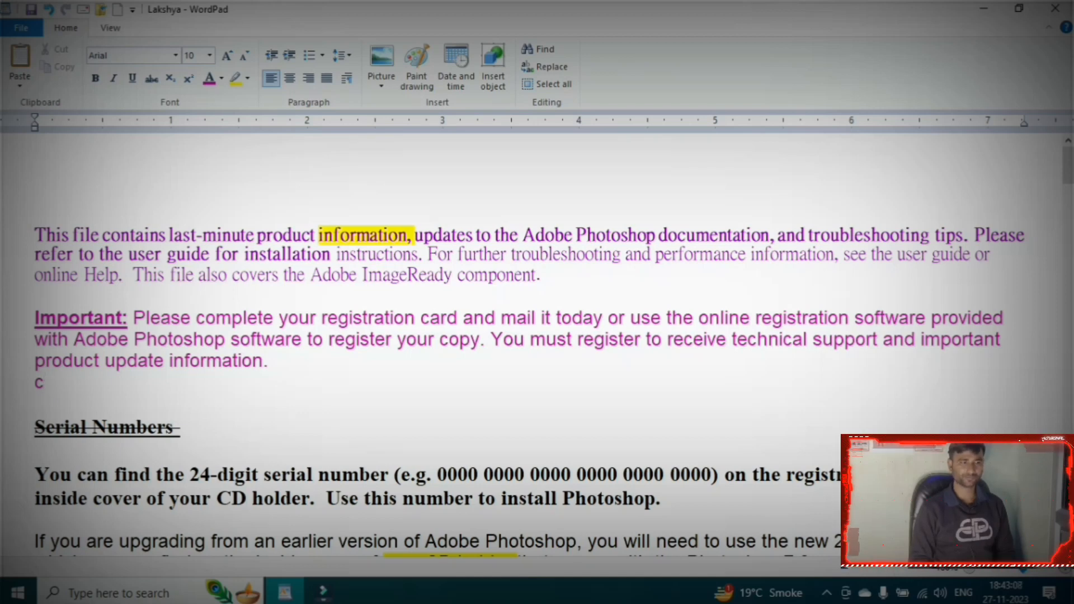
pyautogui.write('allass ')
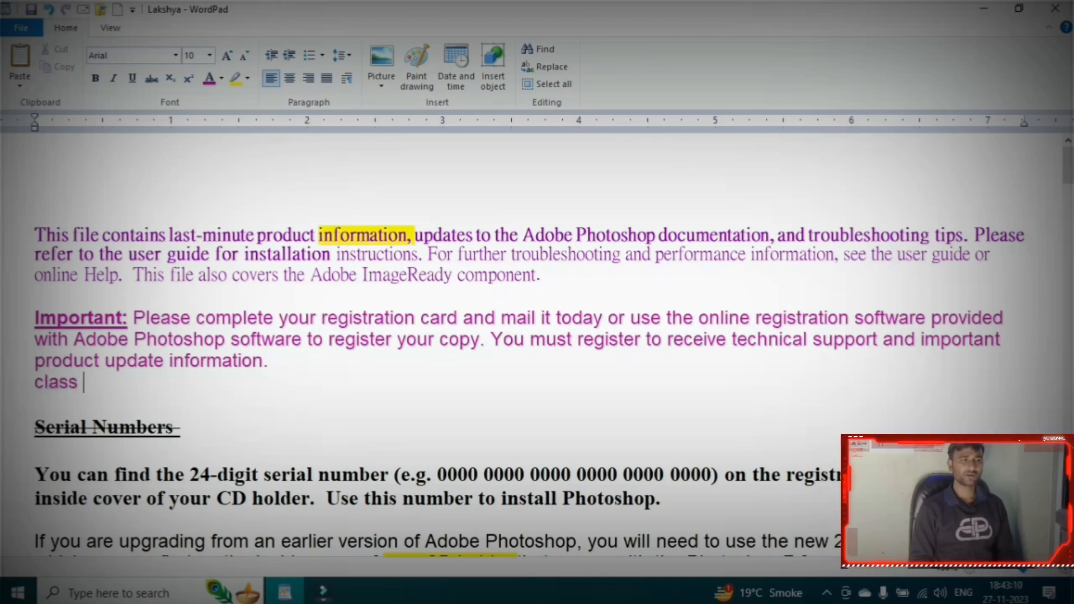
pyautogui.write('10')
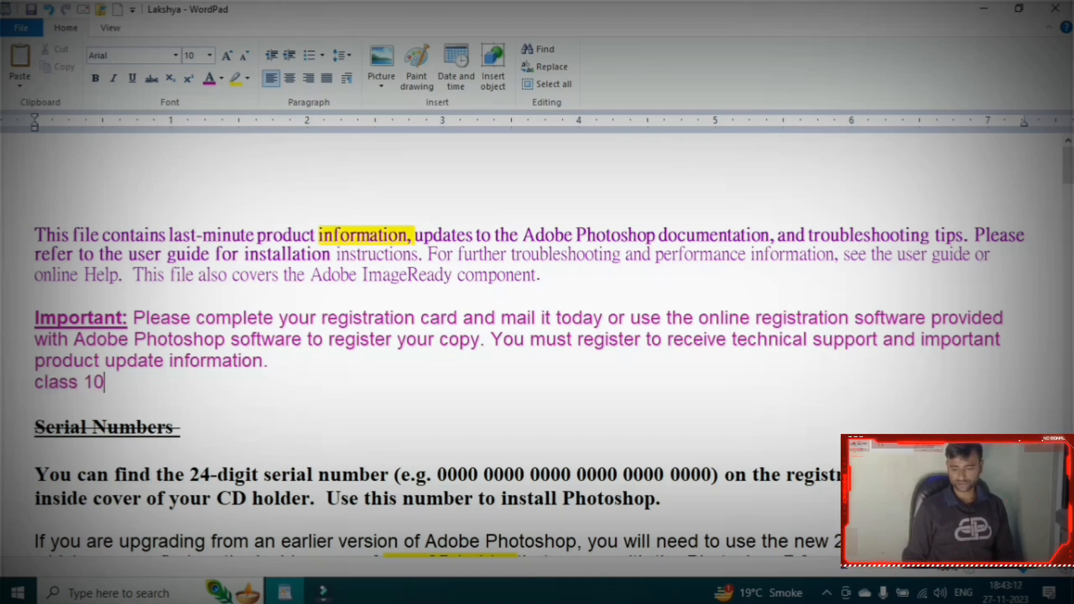
pyautogui.write('th')
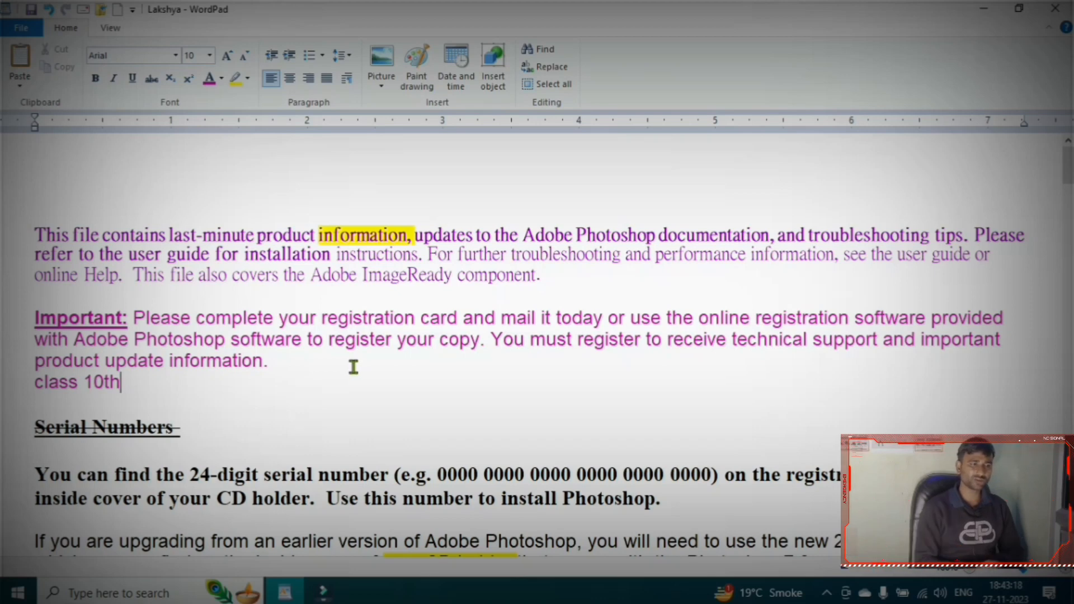
# Format the "th" in "class 10th" as superscript and clear the selection.
pyautogui.hotkey('shift', 'Left')
pyautogui.hotkey('shift', 'Left')
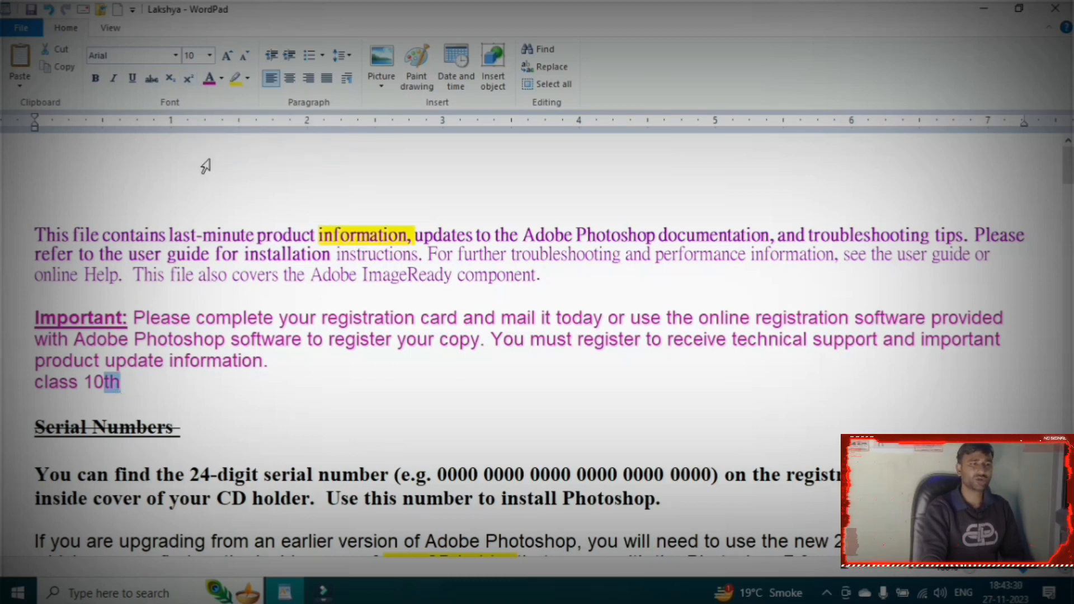
pyautogui.click(187, 81)
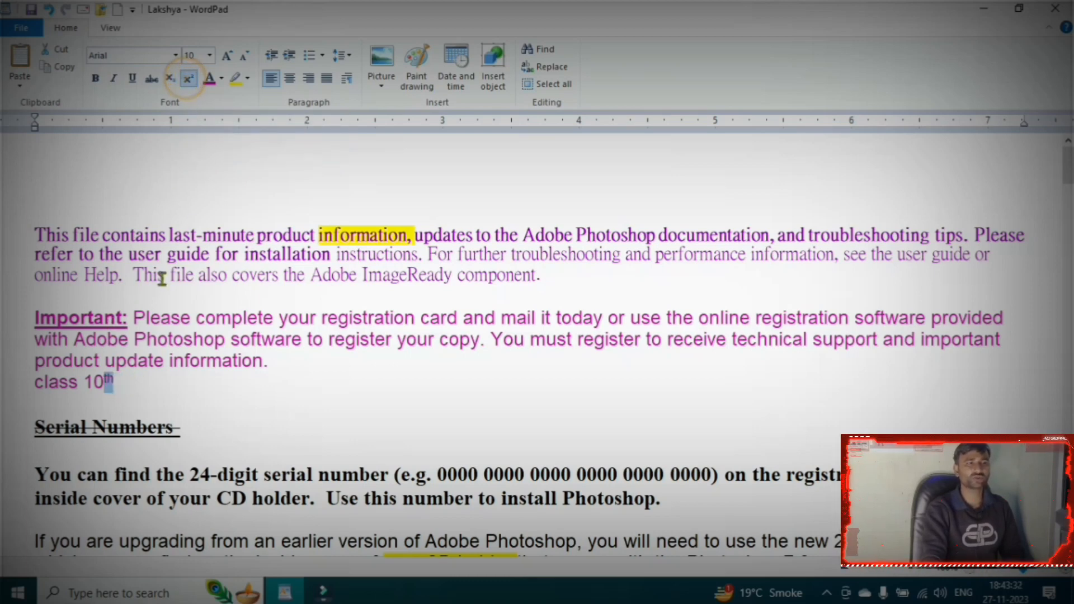
pyautogui.scroll(5, 105, 445)
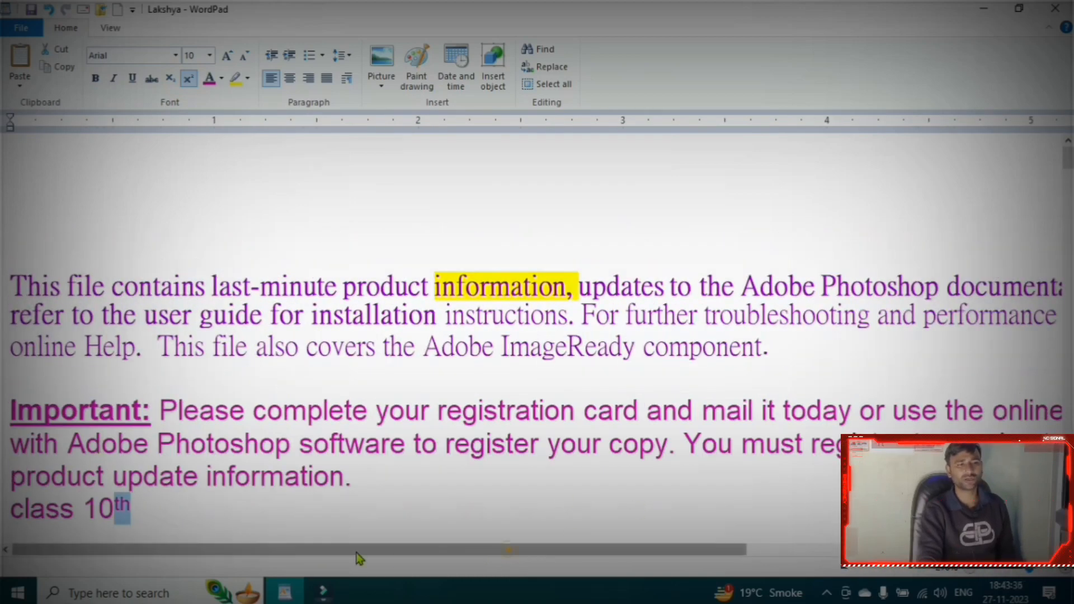
pyautogui.scroll(2, 25, 482)
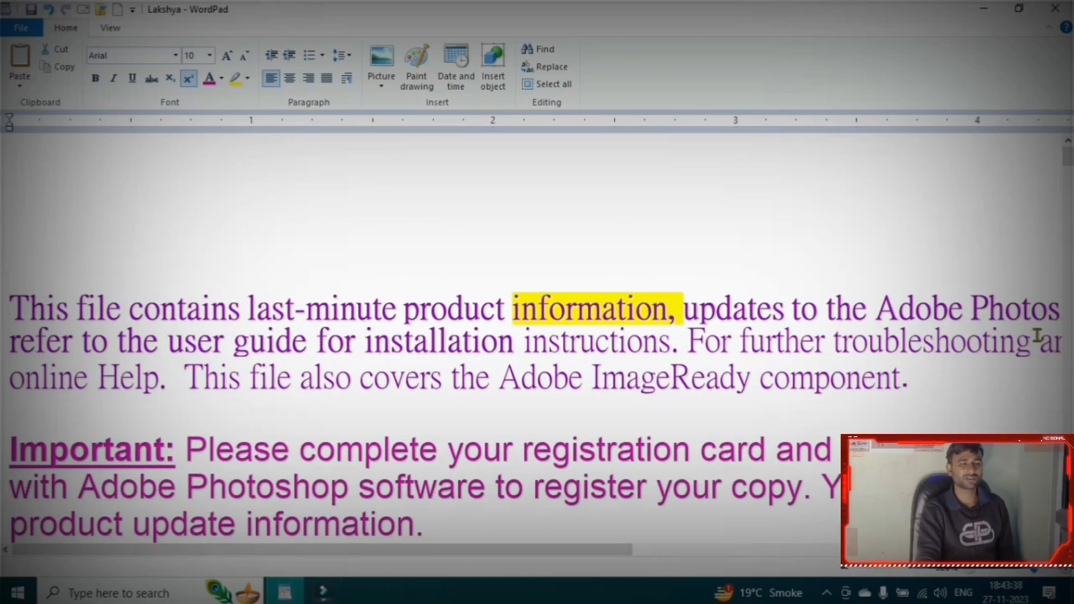
pyautogui.scroll(-8, 1070, 180)
pyautogui.scroll(6, 682, 309)
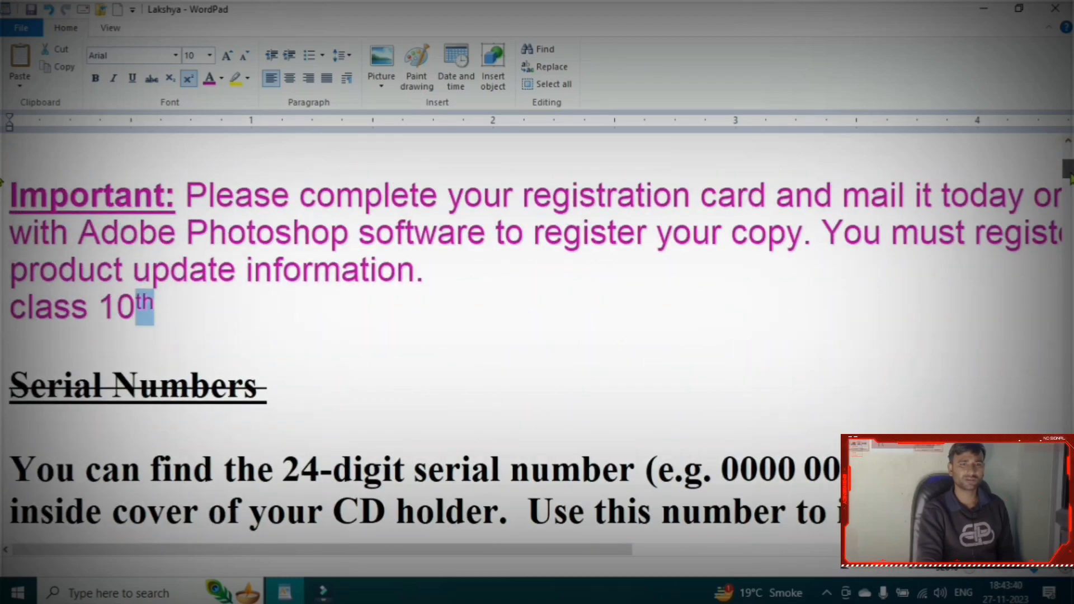
pyautogui.click(156, 324)
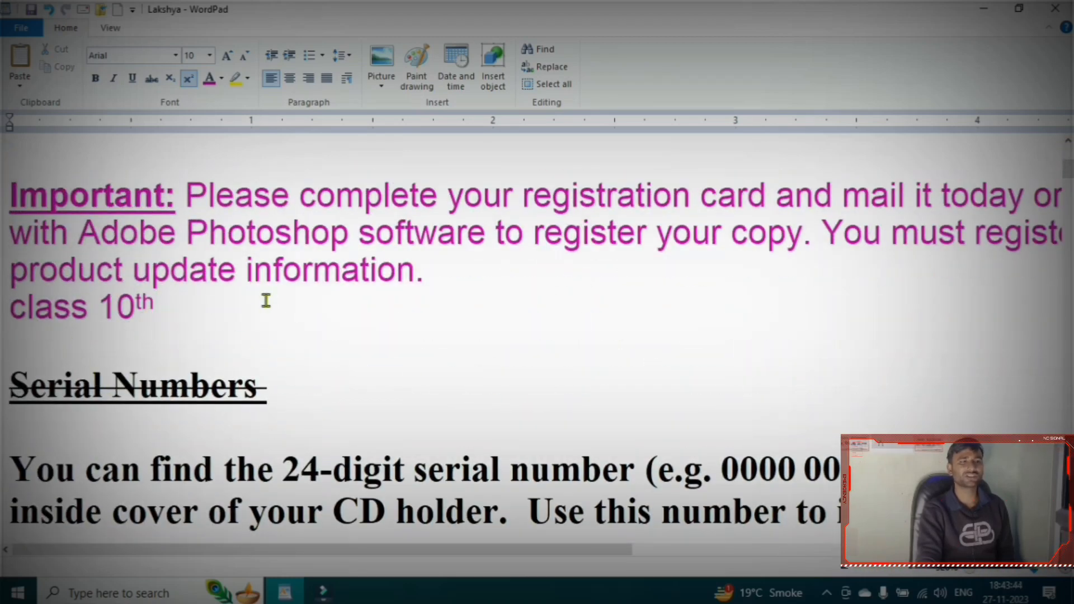
# Turn superscript off, add "o2" after "class 10th" on the same line, and format its 2 as subscript.
pyautogui.click(191, 80)
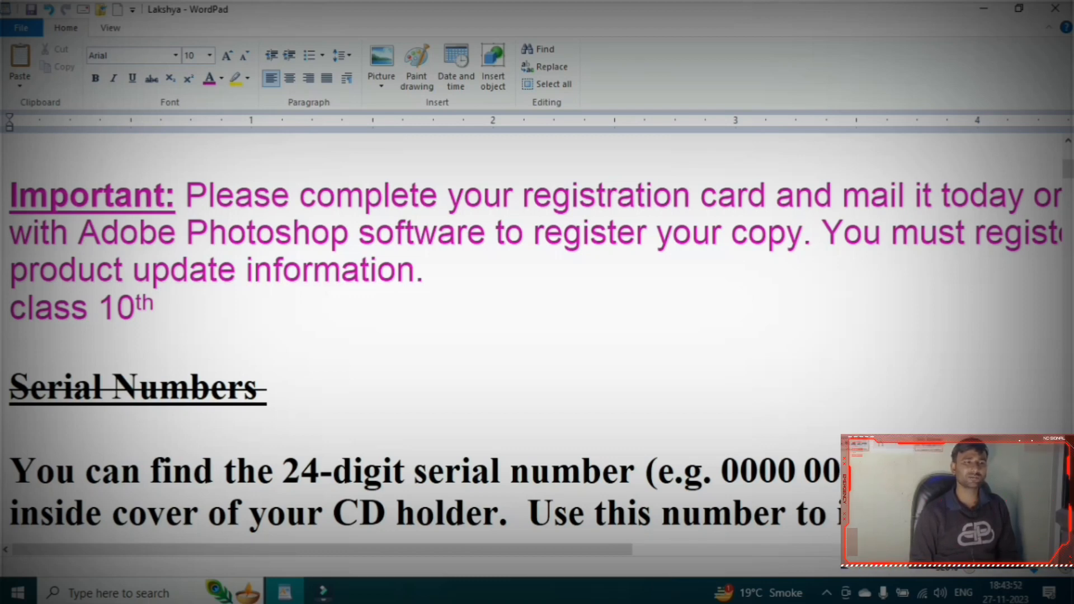
pyautogui.write('o')
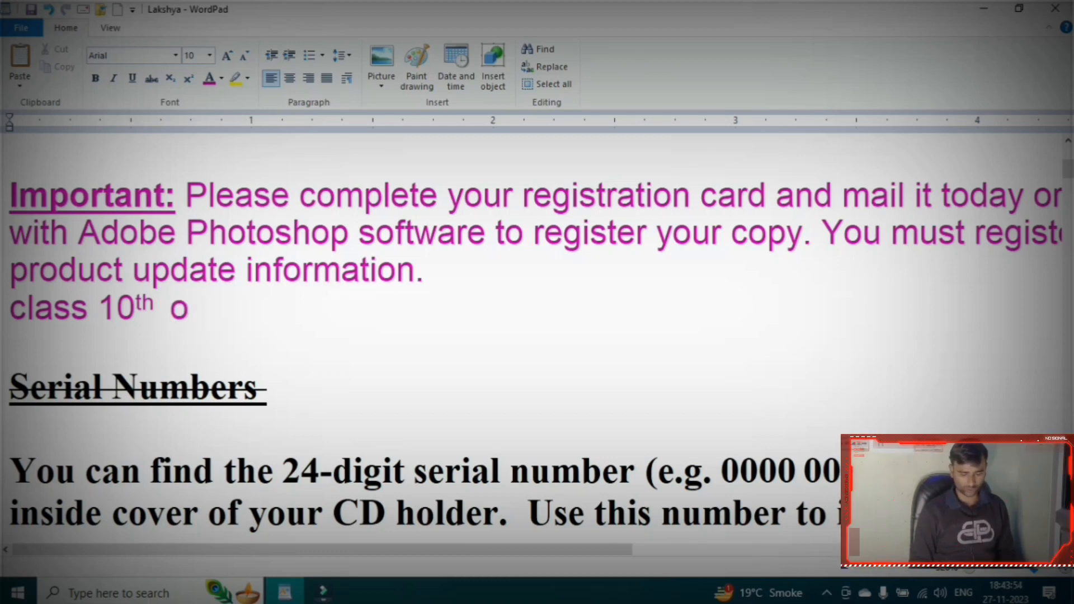
pyautogui.write('2')
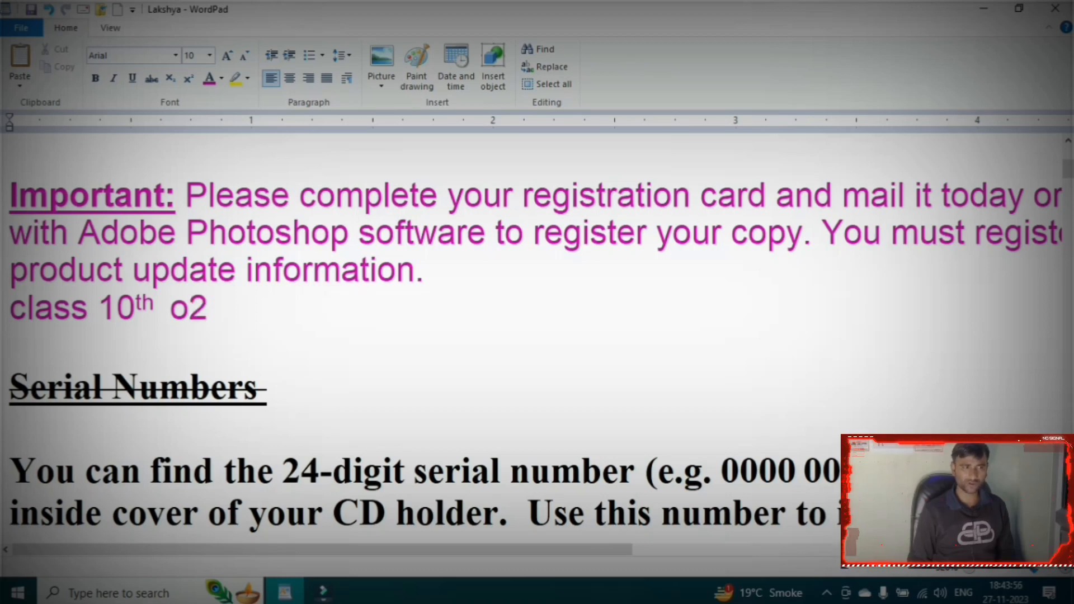
pyautogui.hotkey('shift', 'Left')
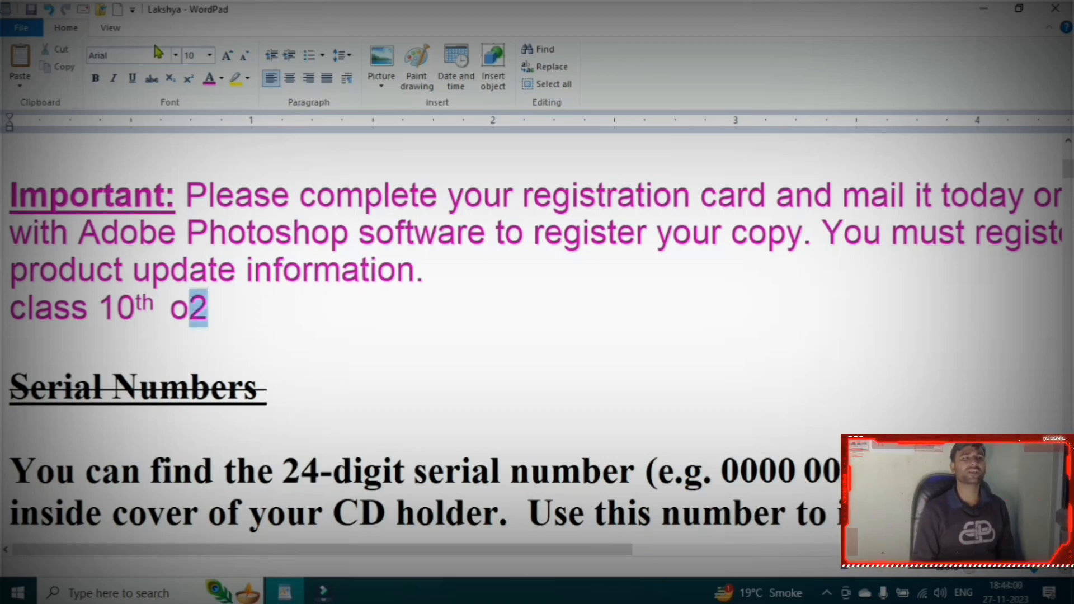
pyautogui.click(190, 81)
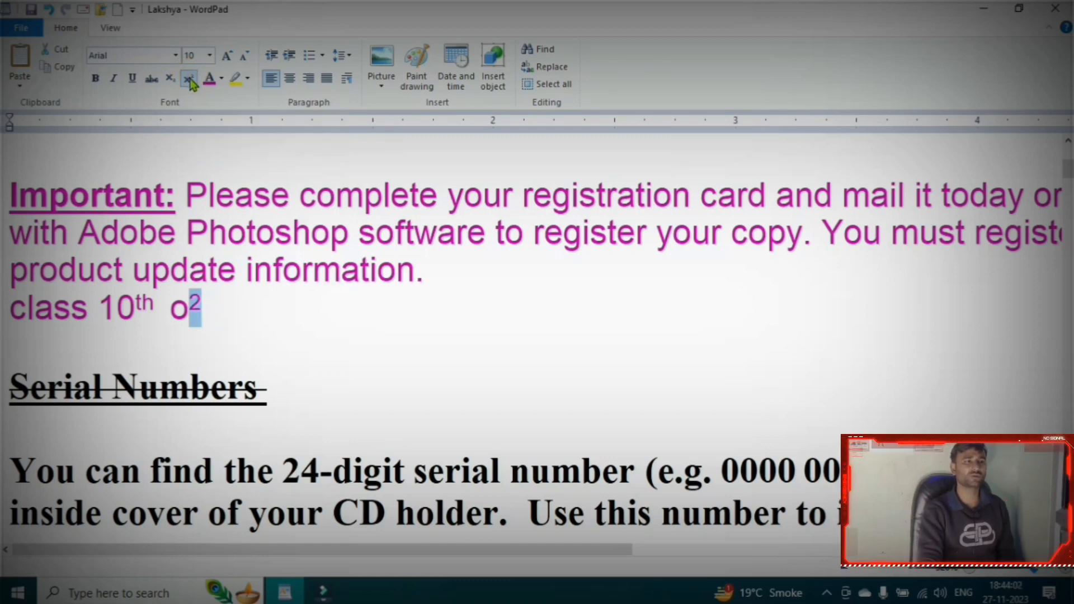
pyautogui.click(170, 79)
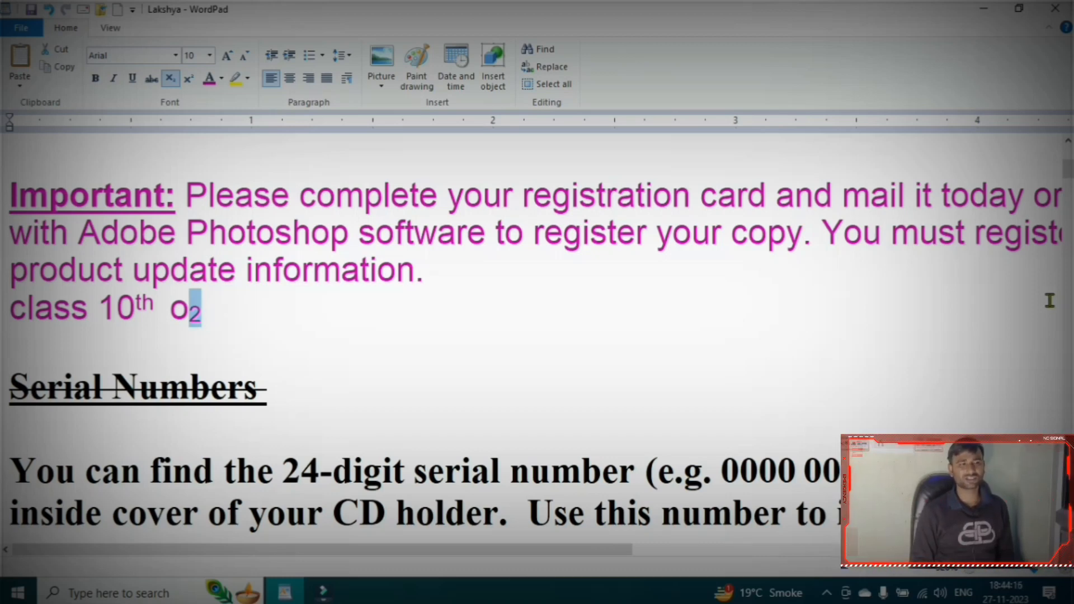
# Switch the 2 in "o2" to superscript and back to subscript, twice.
pyautogui.hotkey('ctrl', 'shift', '+')
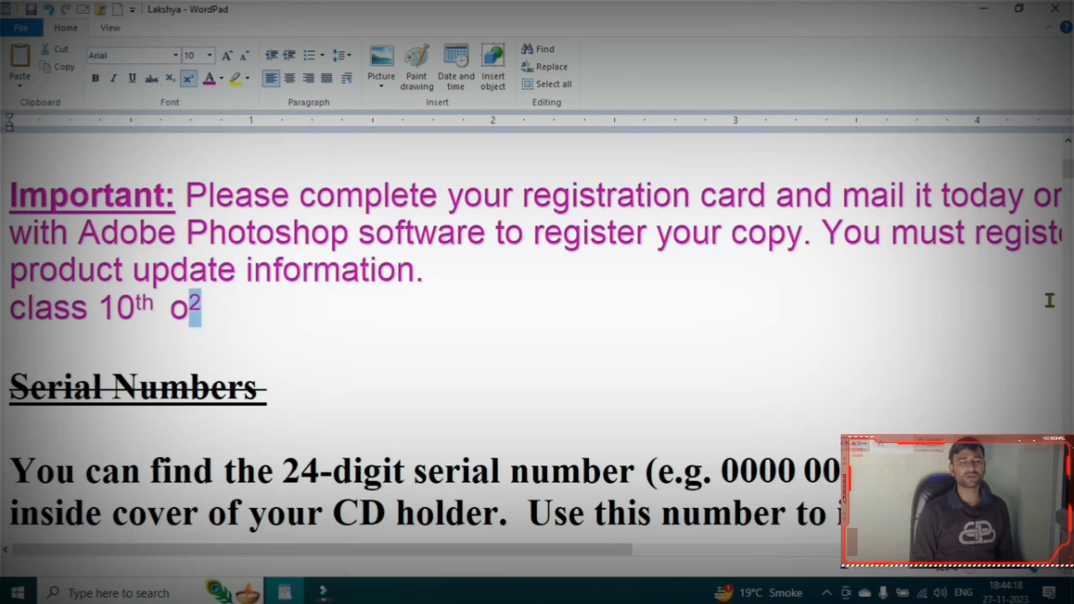
pyautogui.hotkey('ctrl', '=')
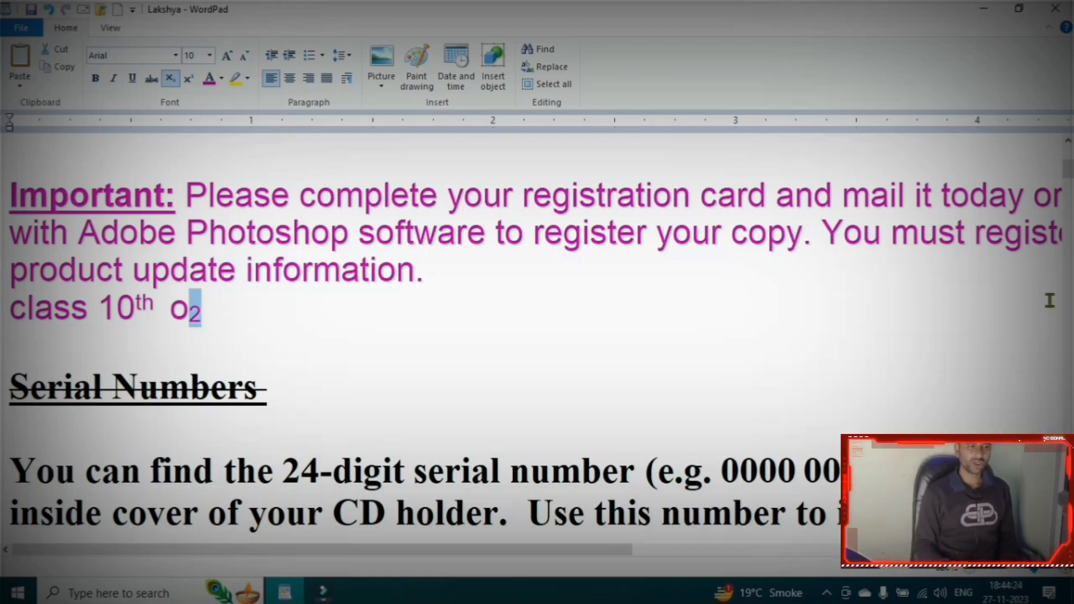
pyautogui.hotkey('ctrl', 'shift', '+')
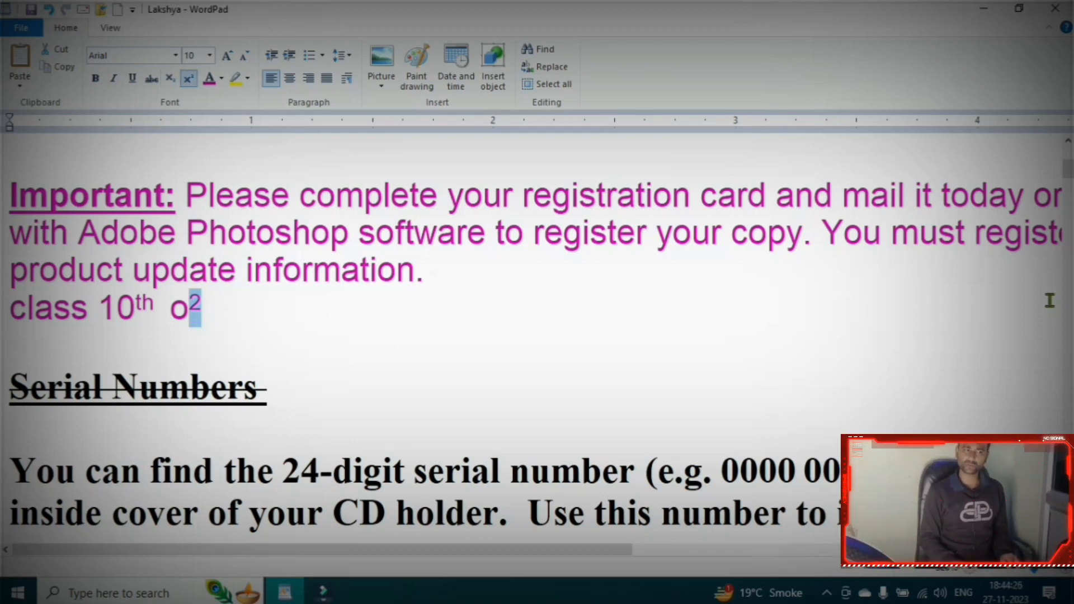
pyautogui.hotkey('ctrl', '=')
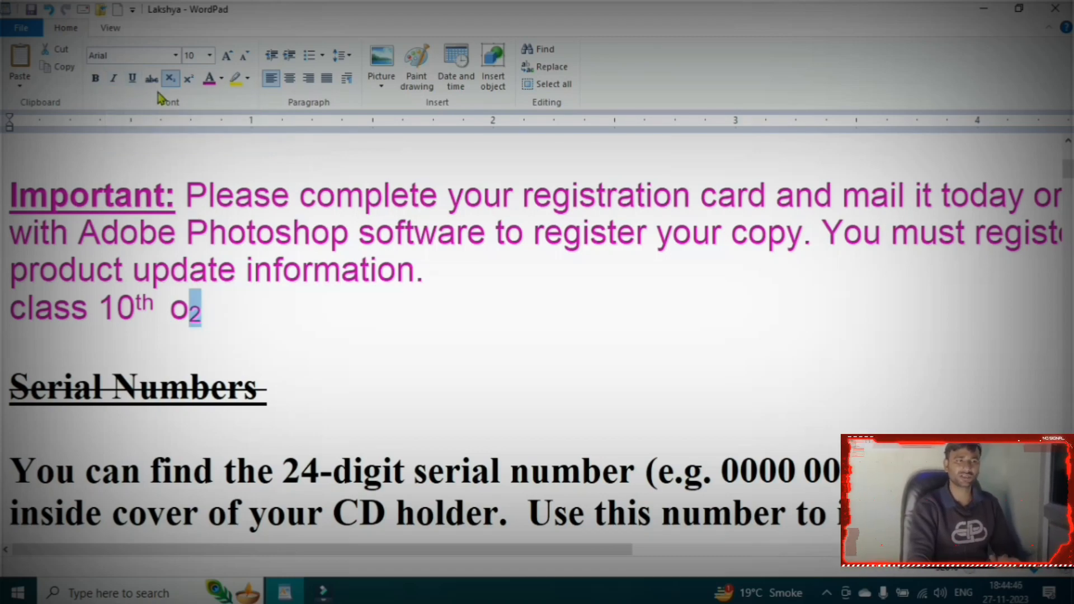
# Delete everything from the "Initialization and Preferences Files" heading through the end of the document.
pyautogui.scroll(-15, 341, 336)
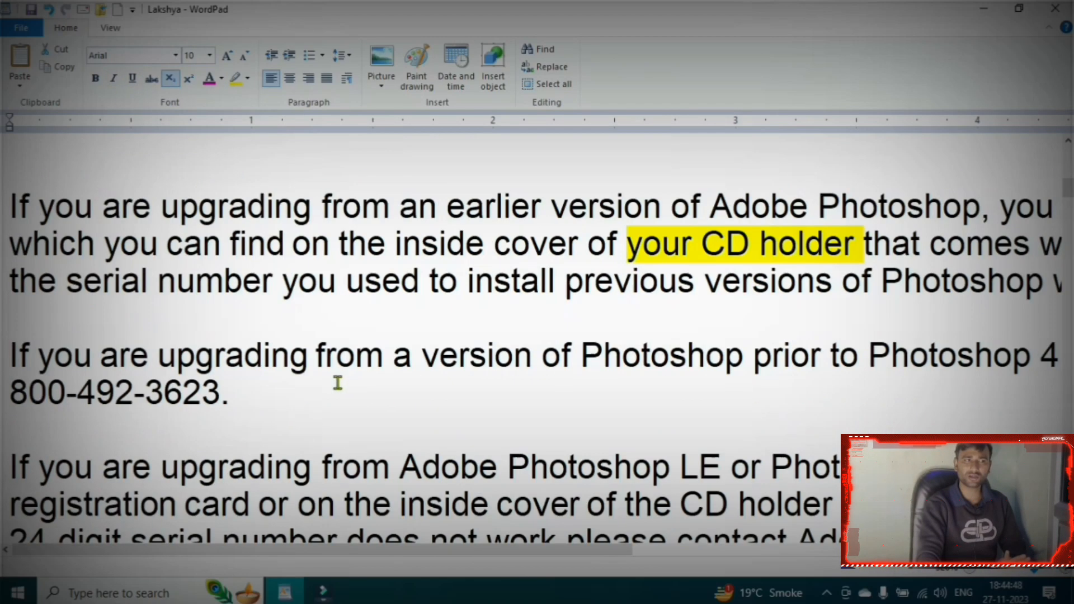
pyautogui.scroll(-2, 224, 286)
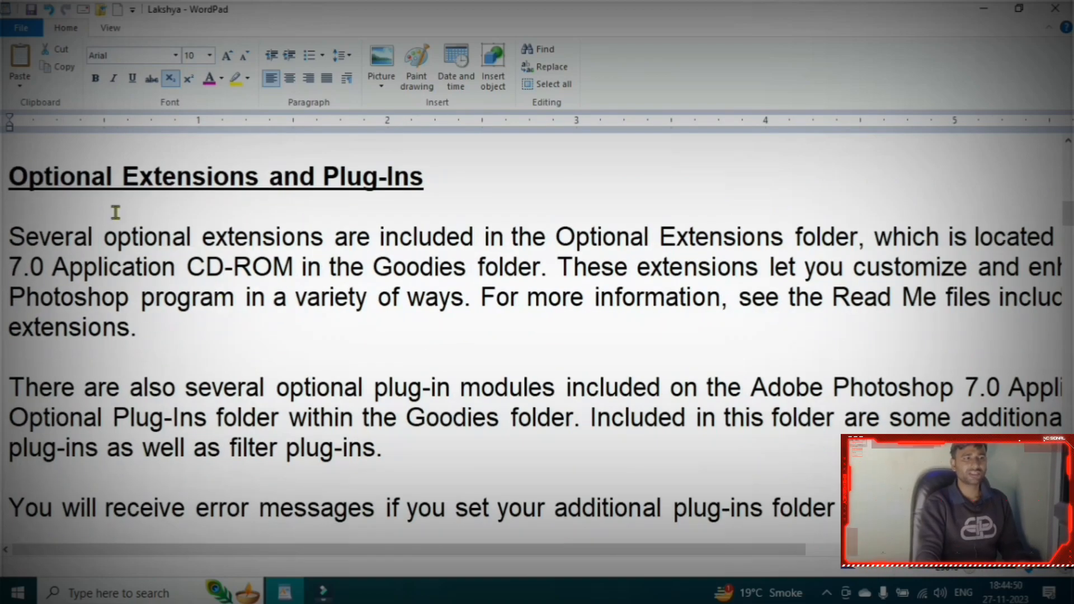
pyautogui.scroll(-3, 89, 295)
pyautogui.scroll(-5, 88, 296)
pyautogui.scroll(5, 96, 307)
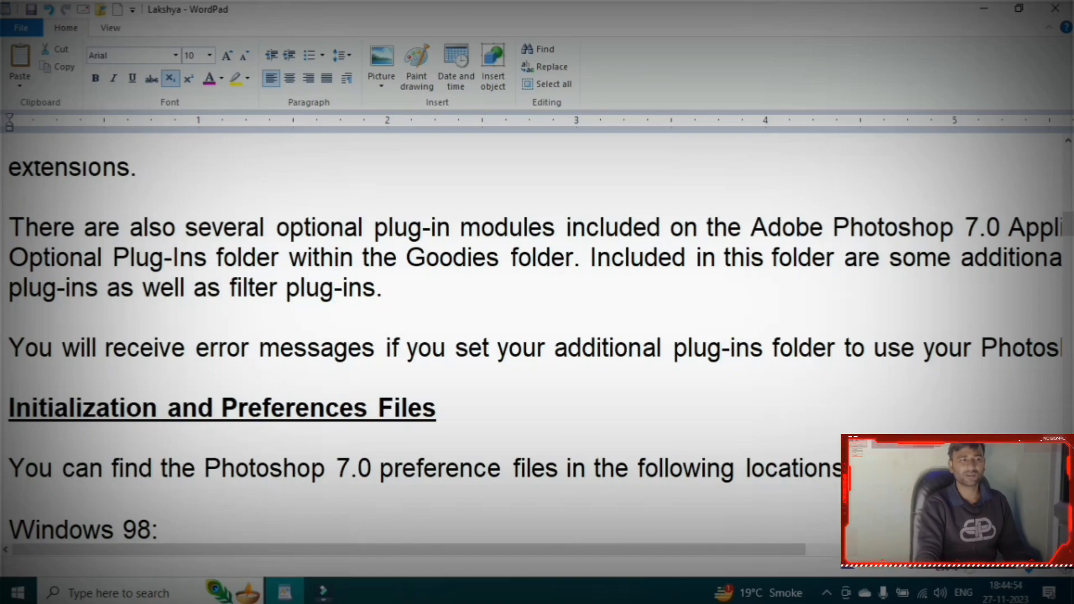
pyautogui.moveTo(9, 409); pyautogui.dragTo(168, 603)
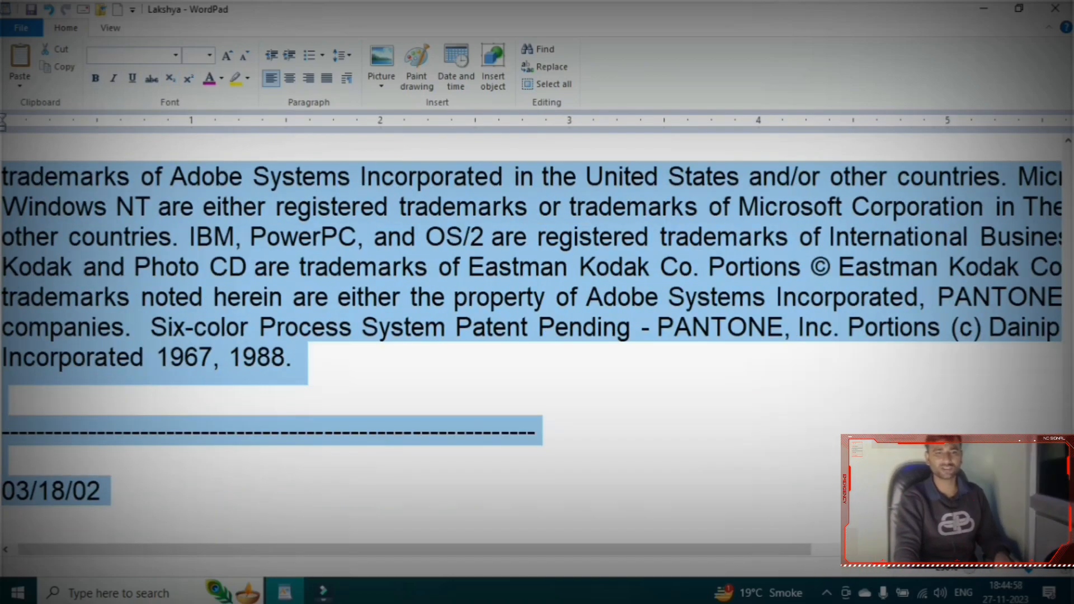
pyautogui.press('Delete')
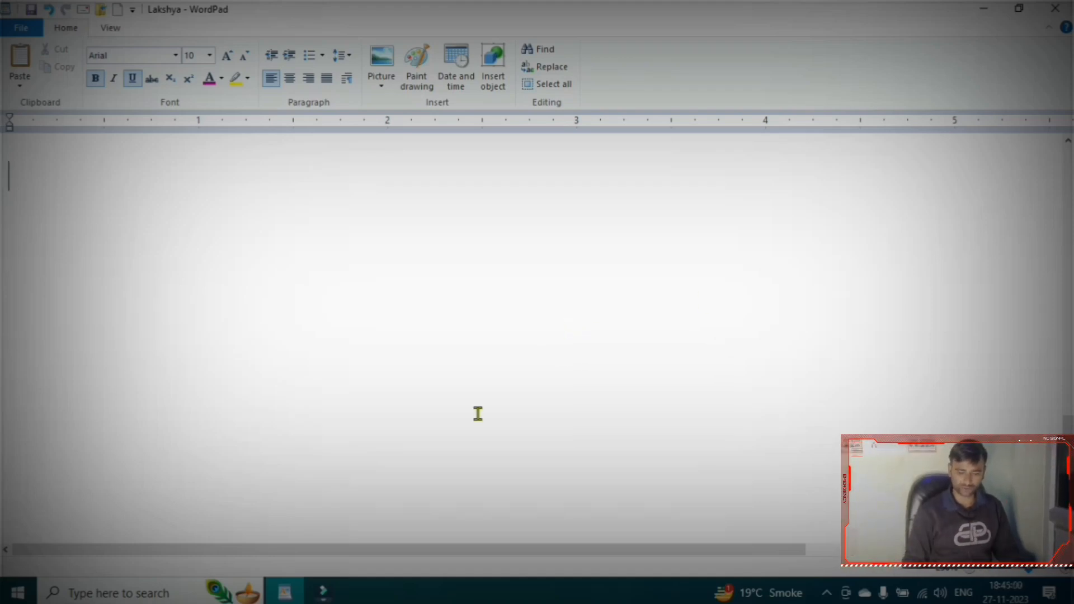
# Zoom out and look over the remaining document from the opening paragraph to its end.
pyautogui.scroll(9, 460, 428)
pyautogui.scroll(-18, 459, 413)
pyautogui.scroll(2, 460, 392)
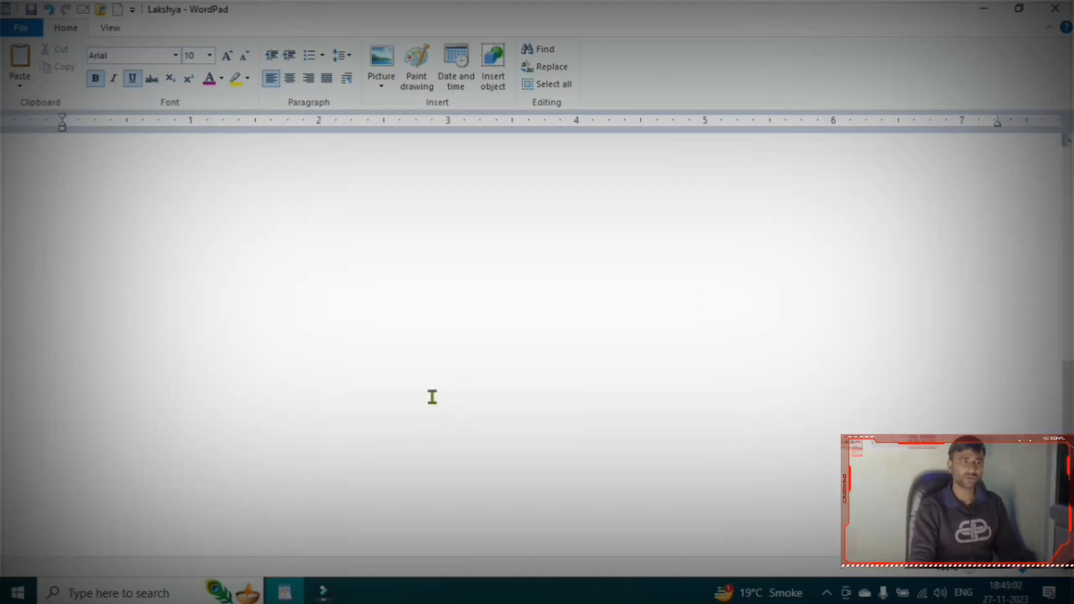
pyautogui.hotkey('ctrl', 'z')
pyautogui.scroll(-4, 434, 399)
pyautogui.scroll(6, 437, 401)
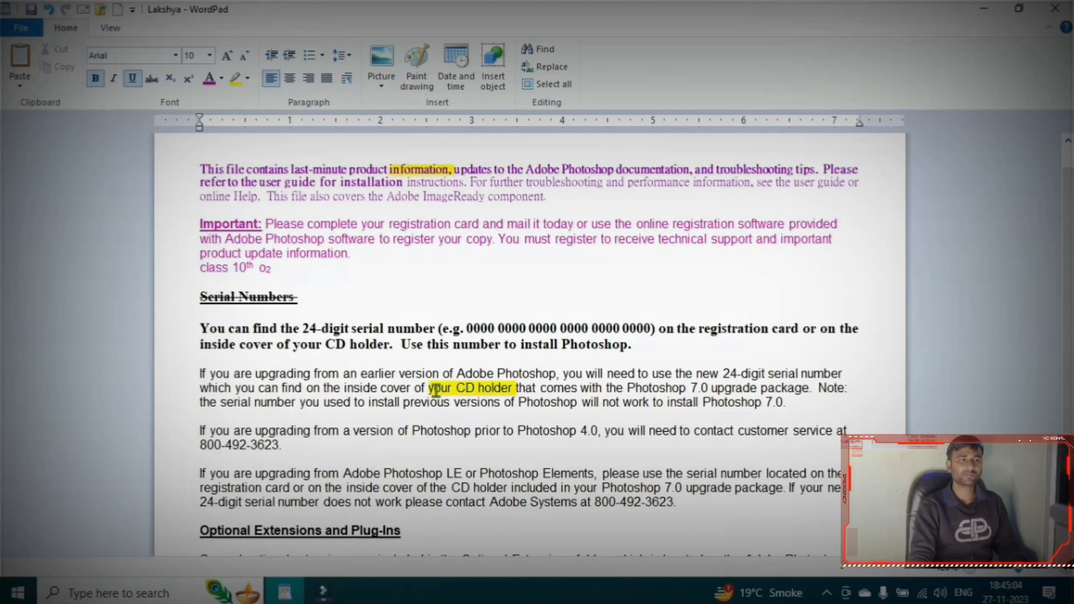
pyautogui.scroll(-6, 464, 453)
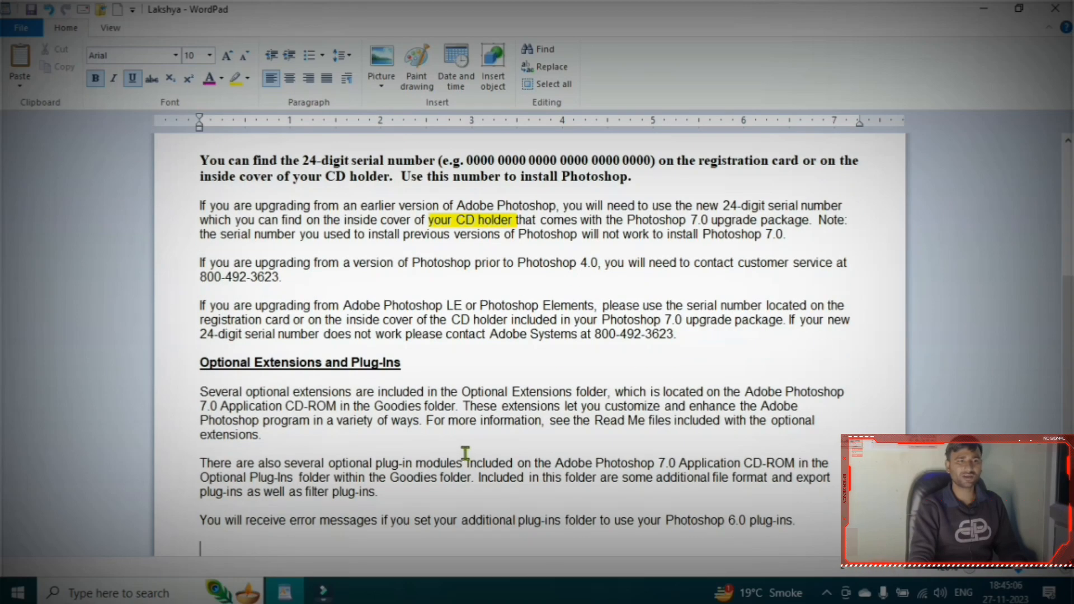
pyautogui.scroll(6, 489, 446)
pyautogui.scroll(-5, 427, 441)
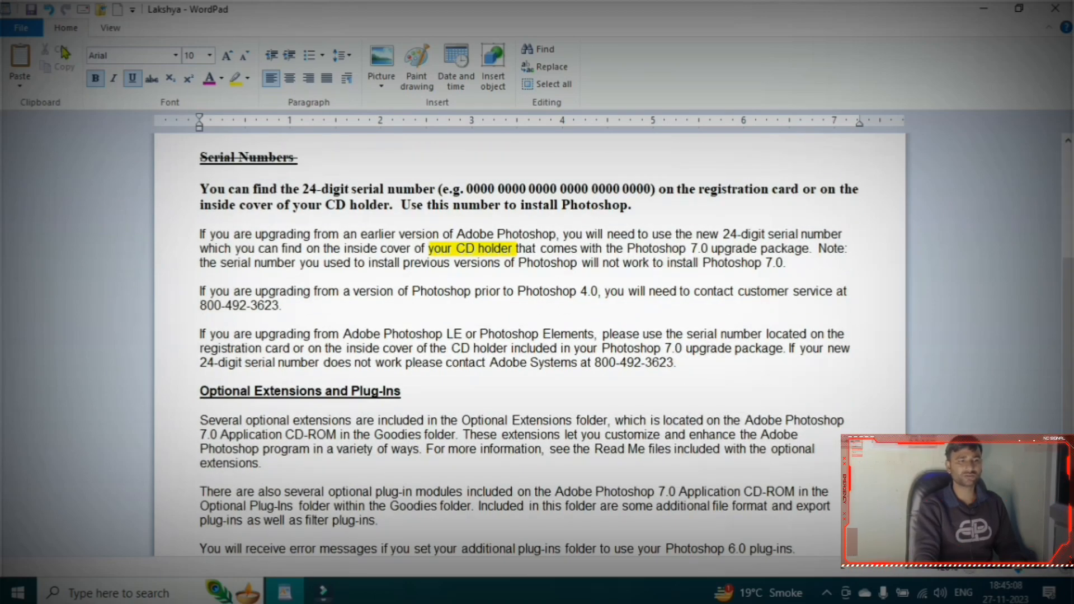
pyautogui.scroll(-1, 377, 291)
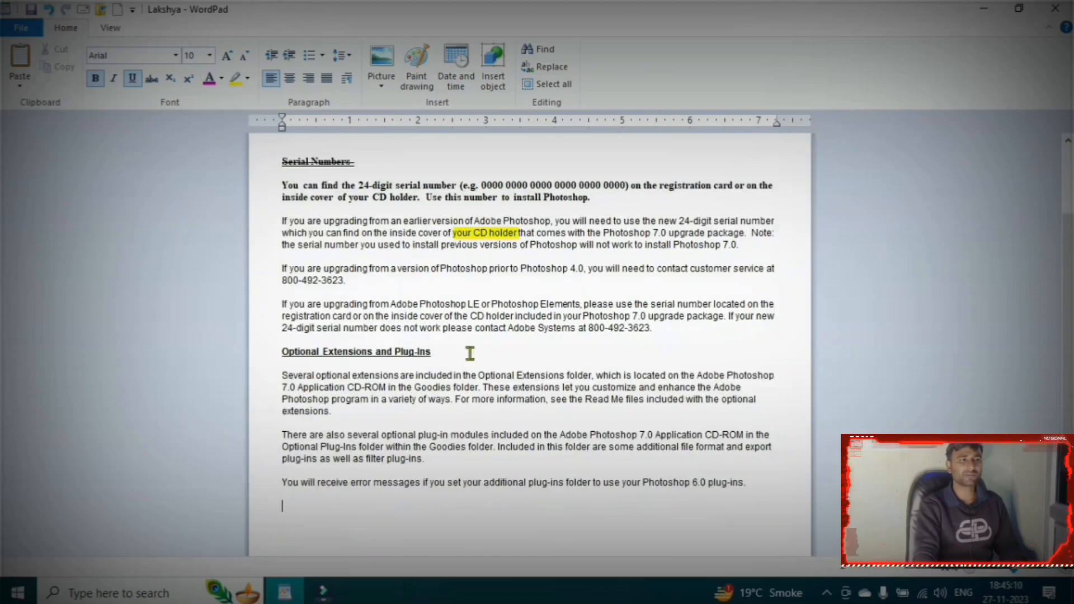
pyautogui.scroll(4, 433, 414)
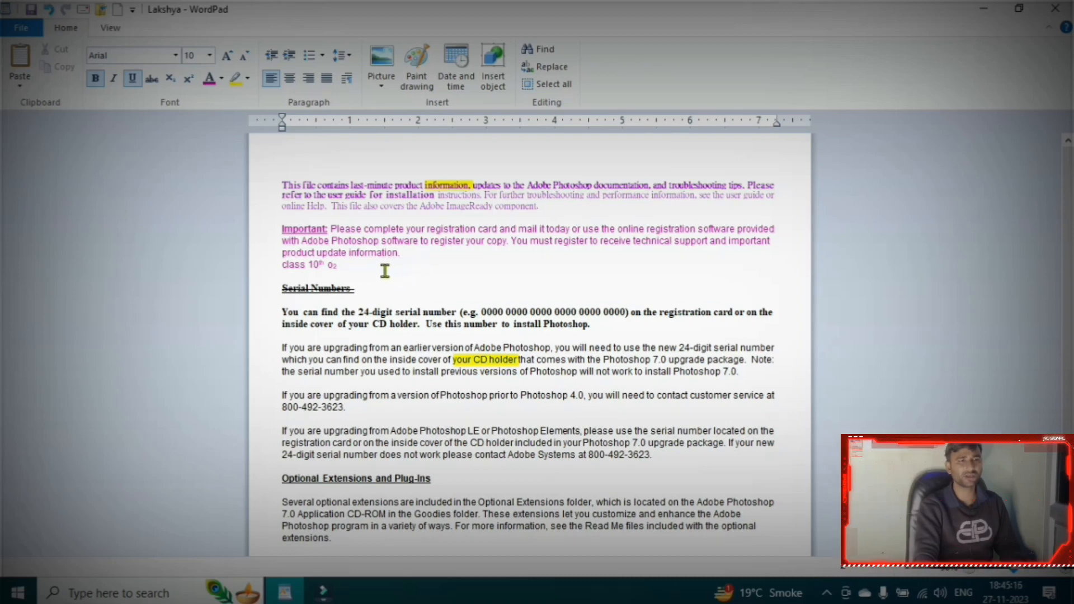
# Copy the "Important:" paragraph together with its "class 10th o2" line and paste the copy at the end of the document.
pyautogui.moveTo(385, 273); pyautogui.dragTo(203, 220)
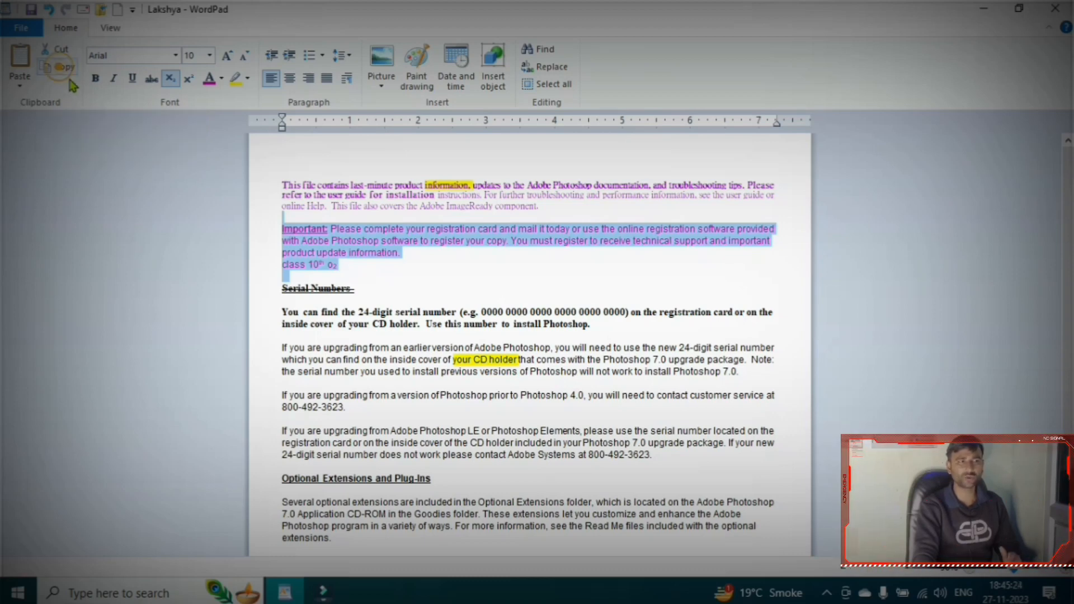
pyautogui.scroll(-3, 353, 343)
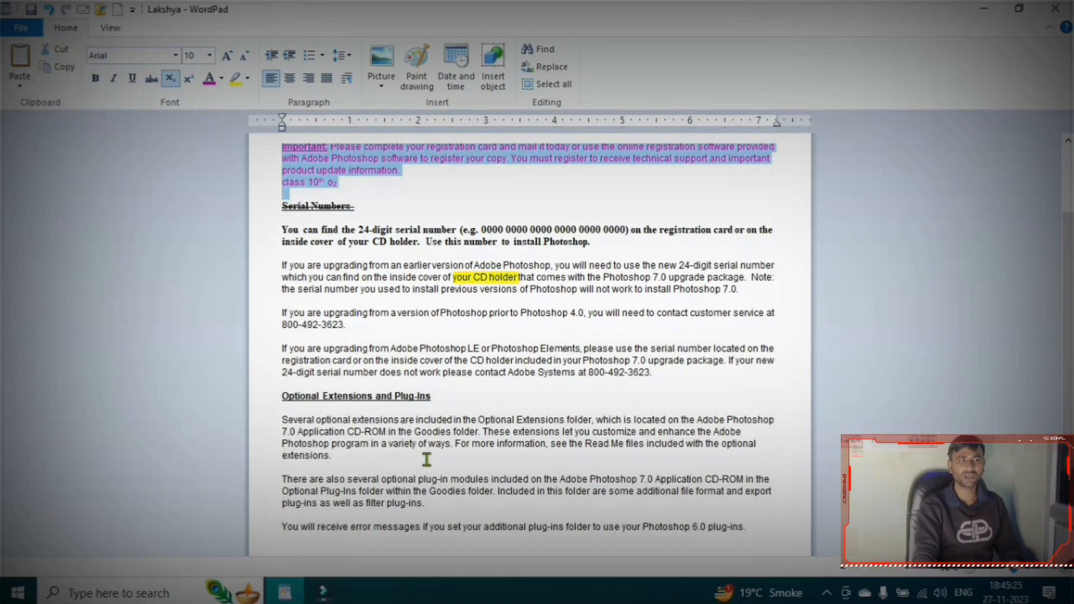
pyautogui.click(779, 529)
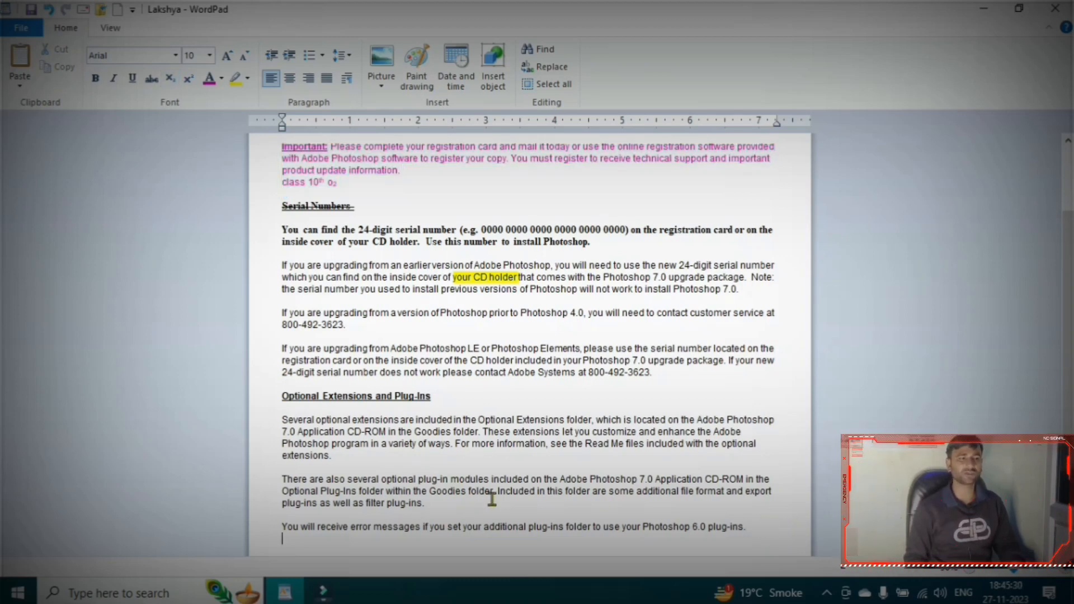
pyautogui.click(22, 54)
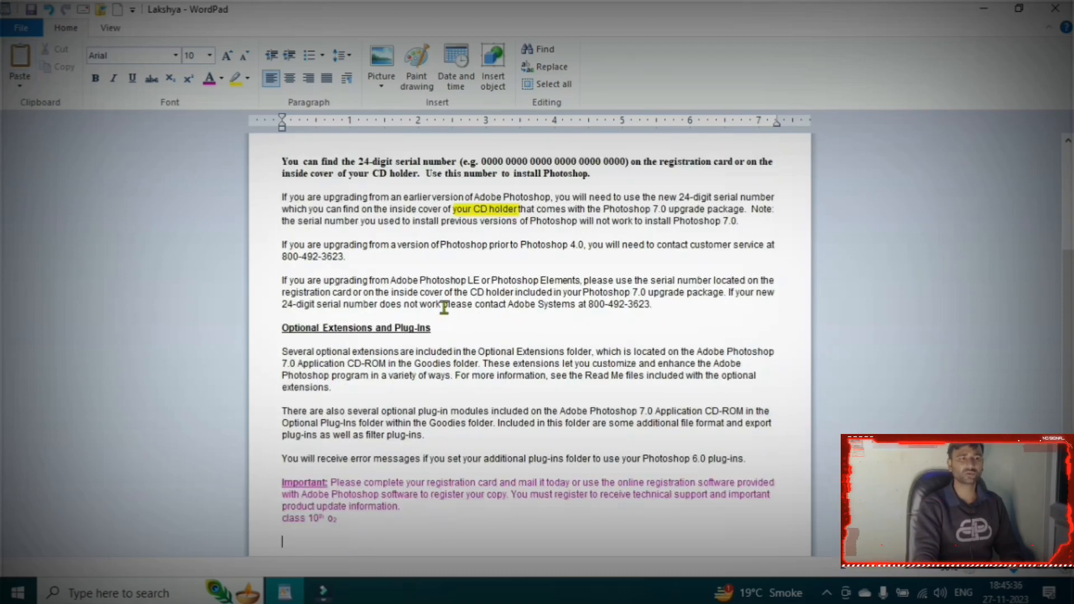
pyautogui.scroll(4, 434, 358)
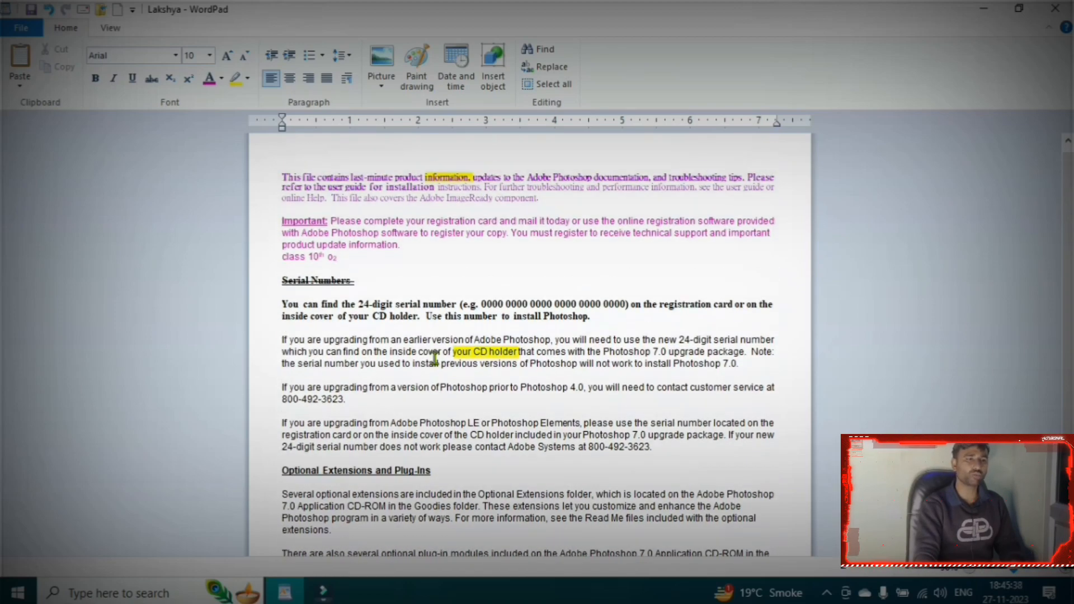
pyautogui.scroll(-4, 435, 358)
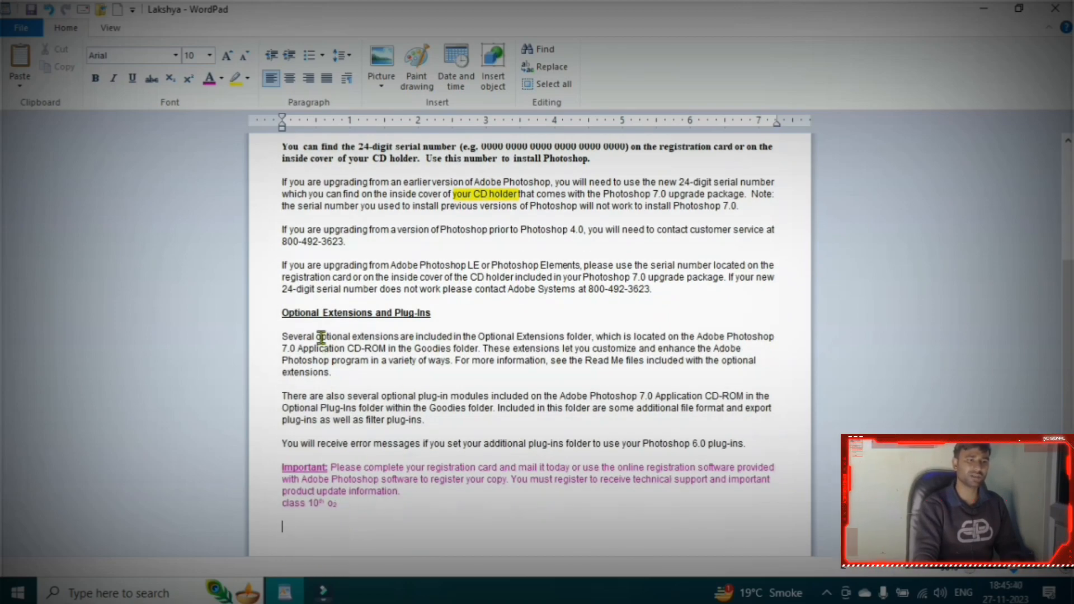
# Cut the duplicate "Important:" block from the document's end and paste it below the paragraph about upgrading from versions prior to Photoshop 4.0.
pyautogui.moveTo(337, 510); pyautogui.dragTo(254, 460)
pyautogui.press('super+c')
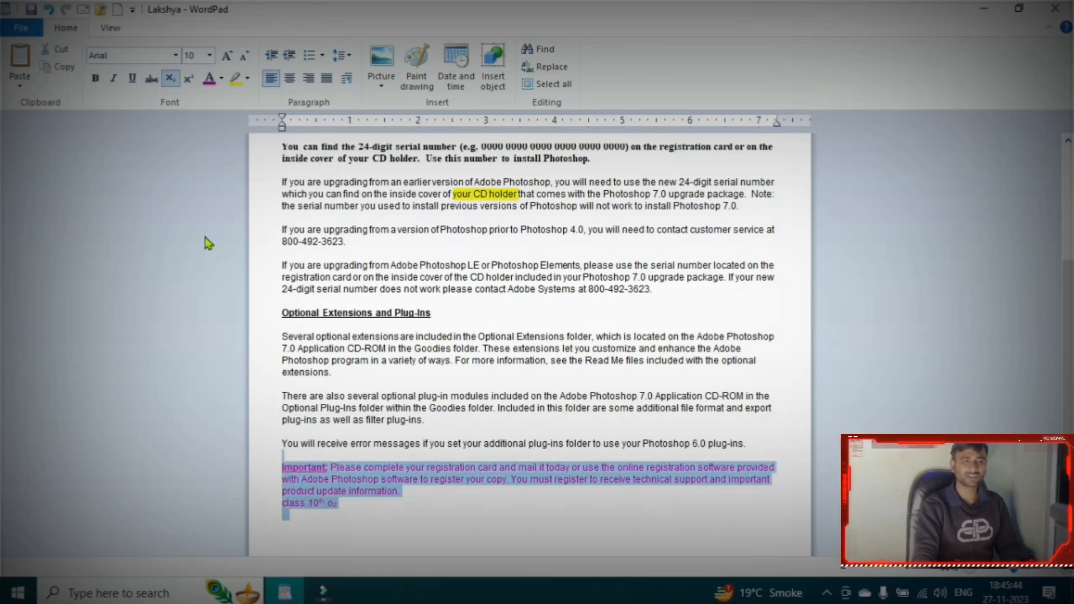
pyautogui.click(58, 49)
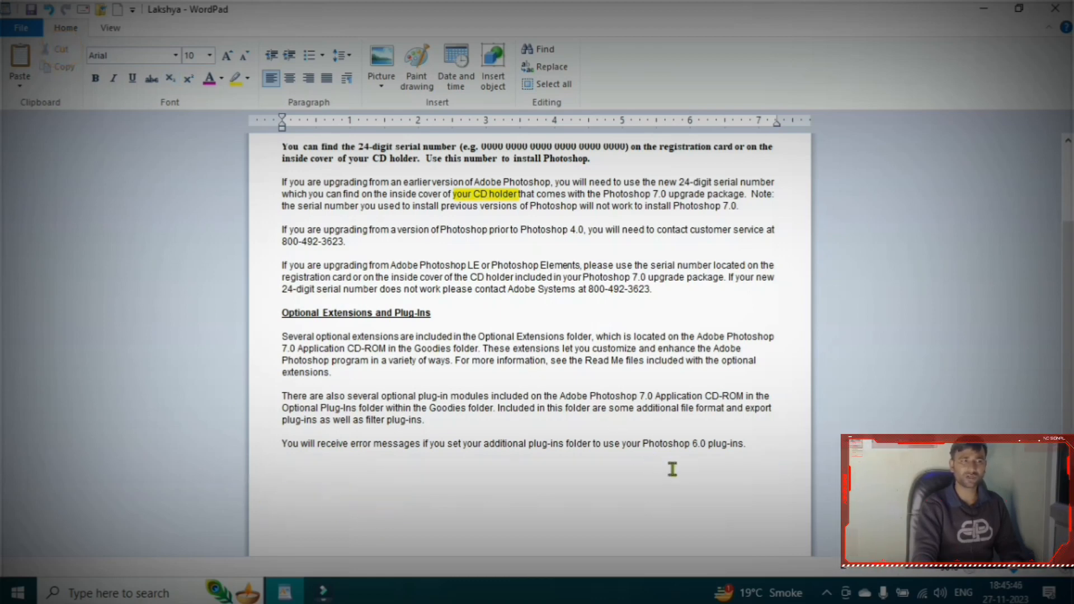
pyautogui.hotkey('ctrl', 'z')
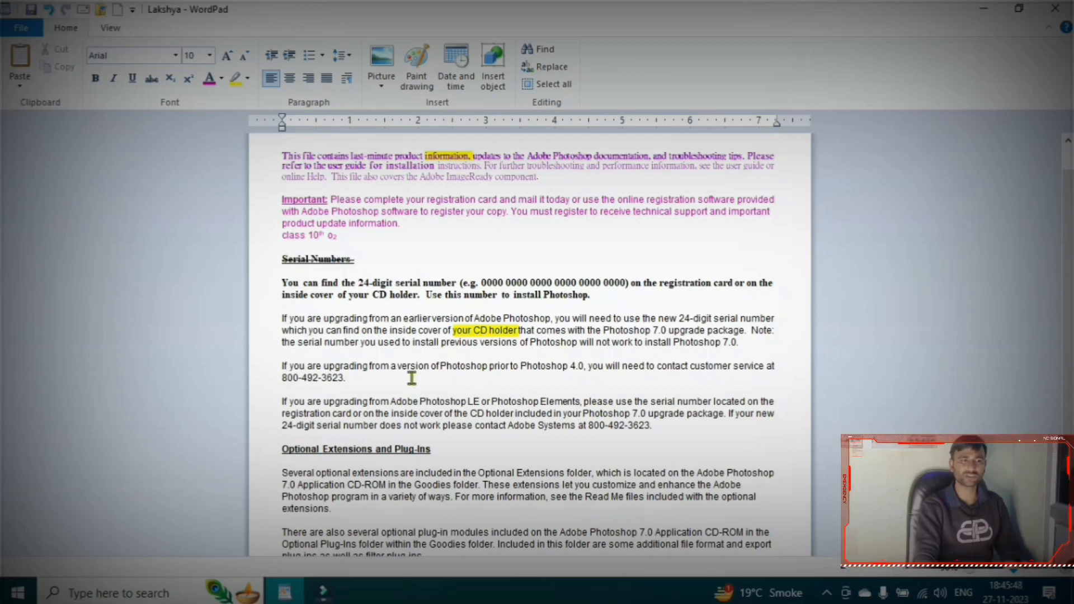
pyautogui.click(391, 379)
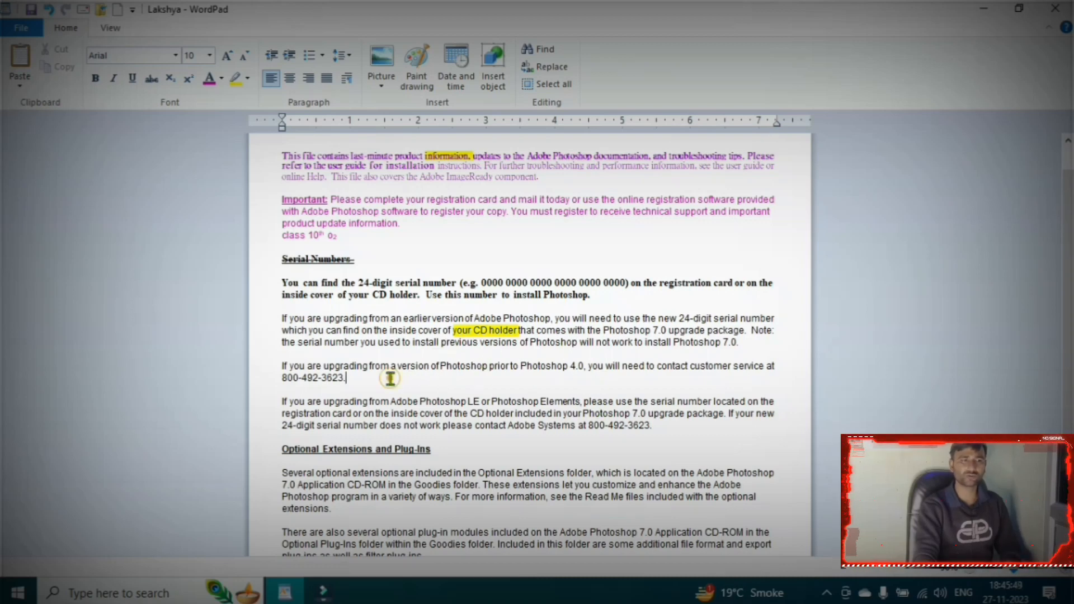
pyautogui.click(19, 59)
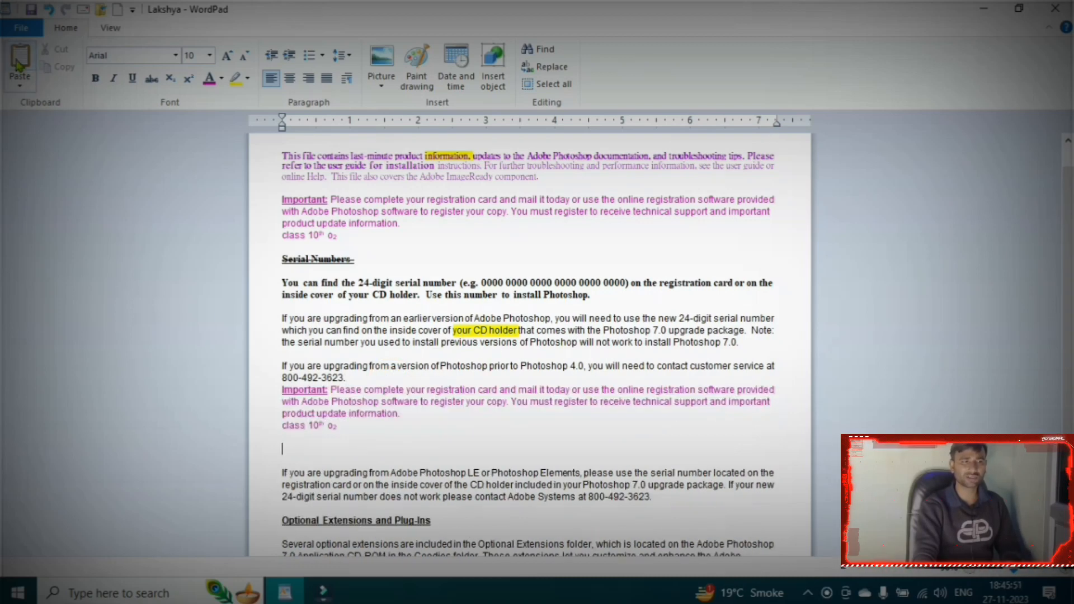
pyautogui.click(352, 463)
pyautogui.scroll(-4, 351, 463)
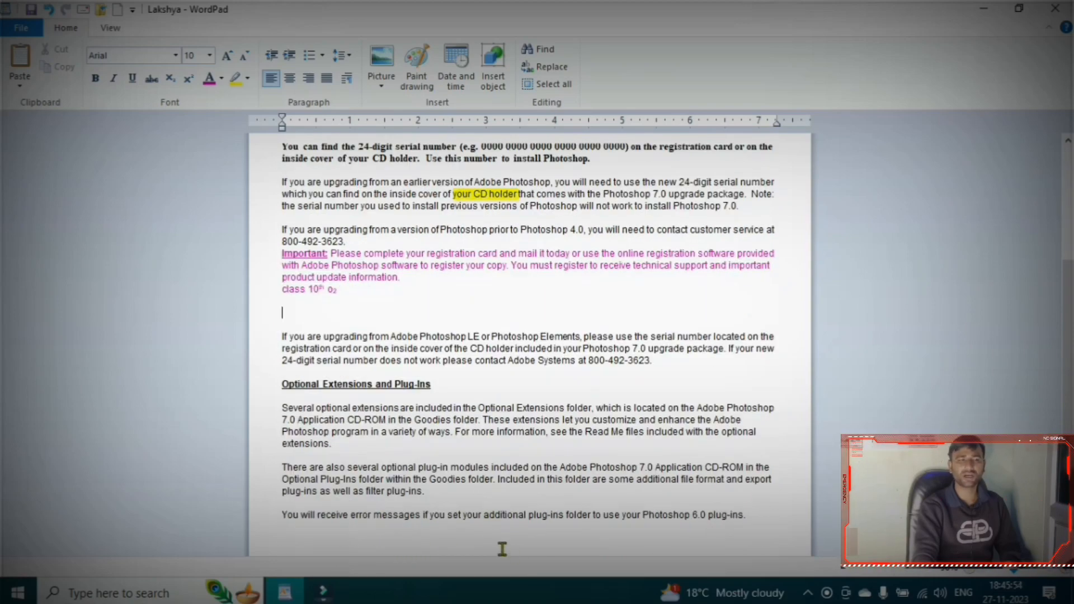
pyautogui.scroll(3, 479, 515)
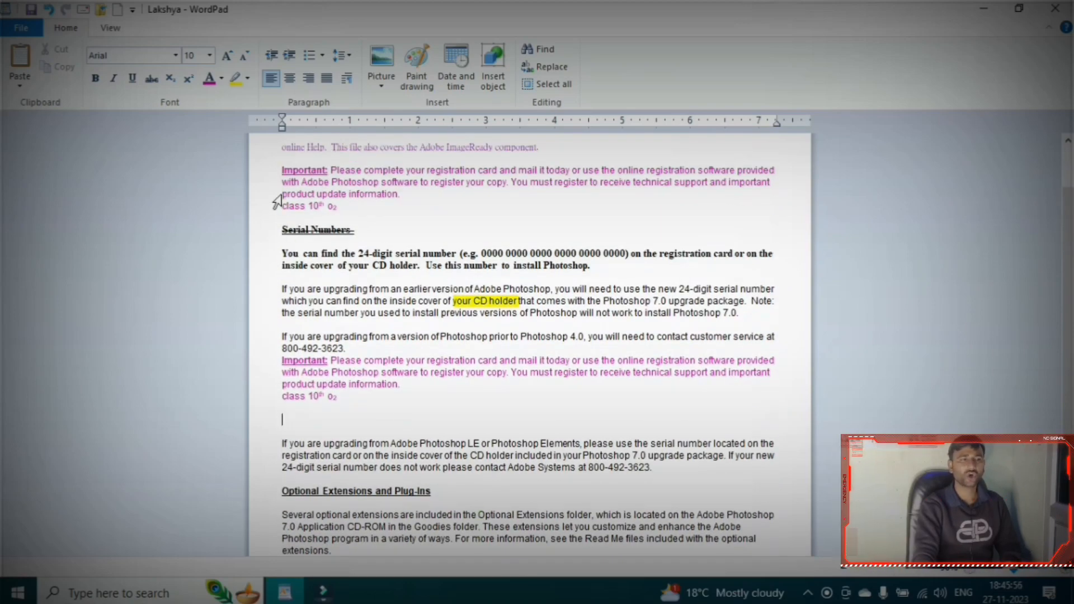
pyautogui.scroll(-3, 424, 343)
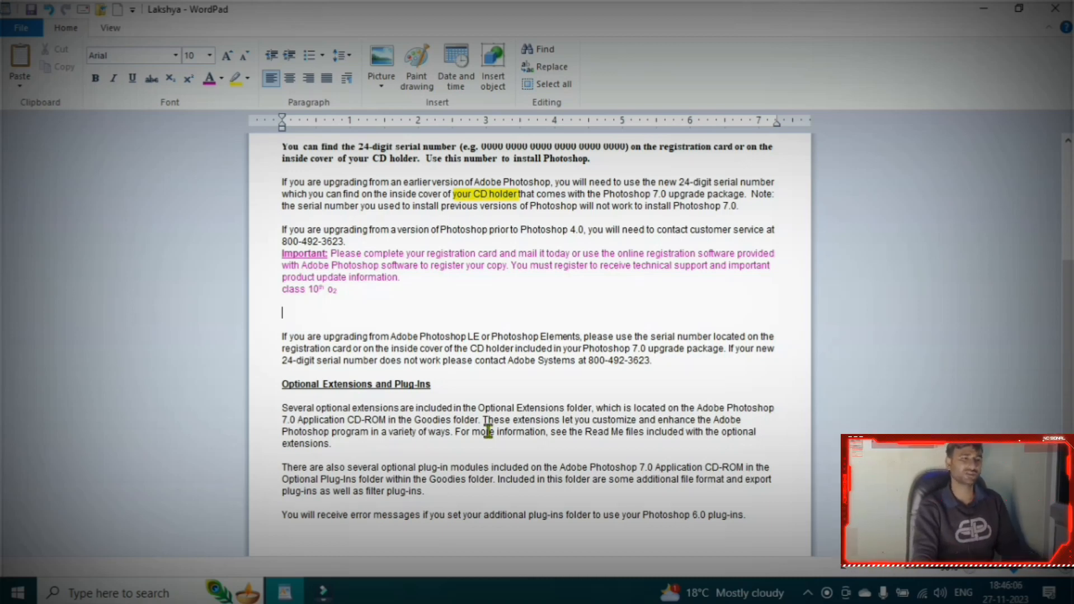
# Bring up Paste Special to review the formats offered for the copied WordPad text, and close it without pasting.
pyautogui.click(21, 90)
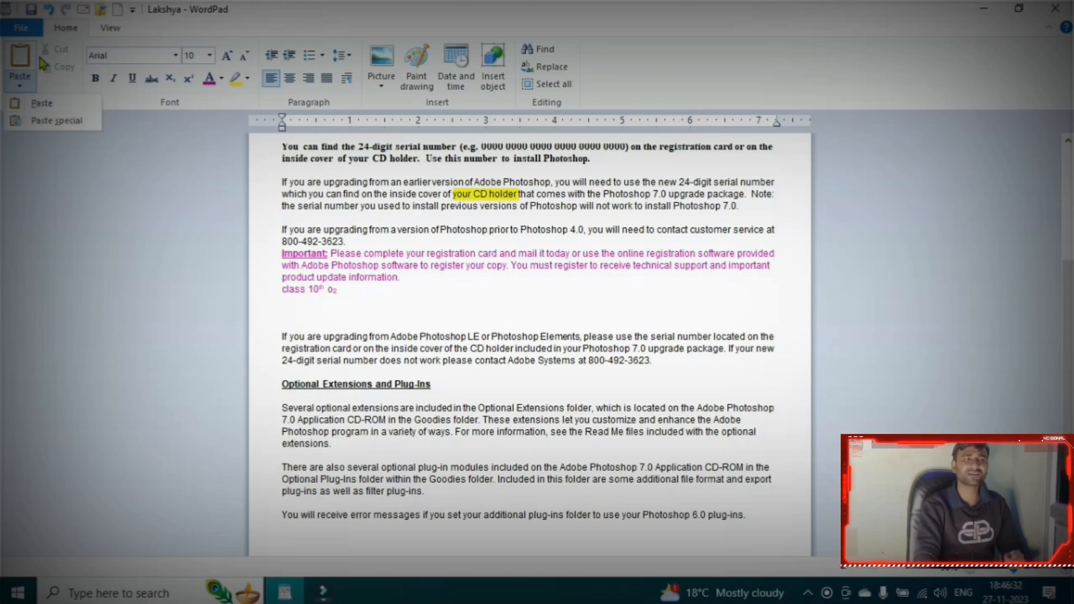
pyautogui.click(57, 121)
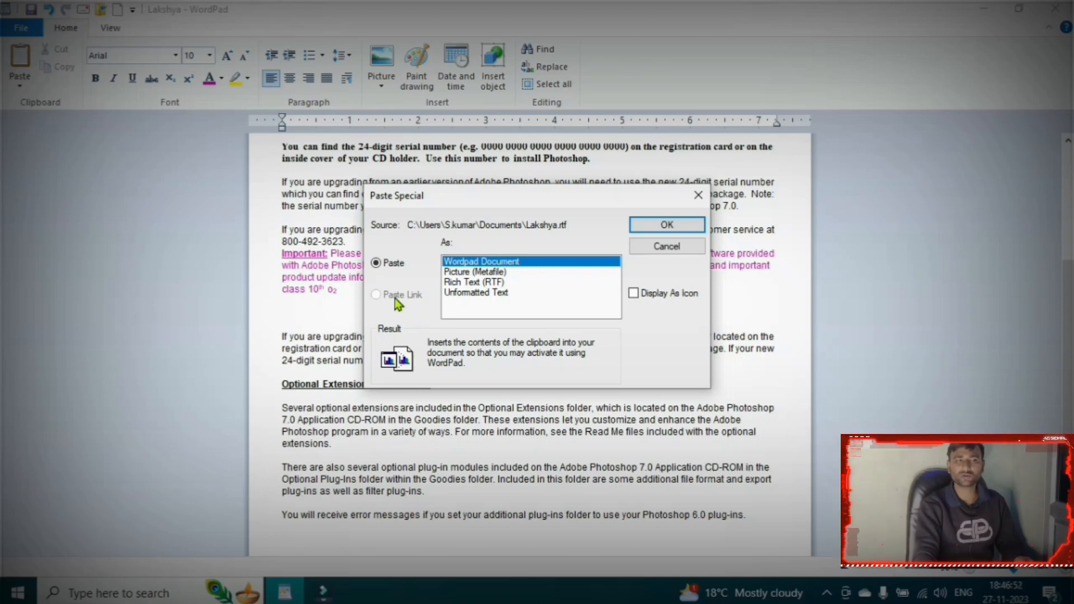
pyautogui.click(661, 246)
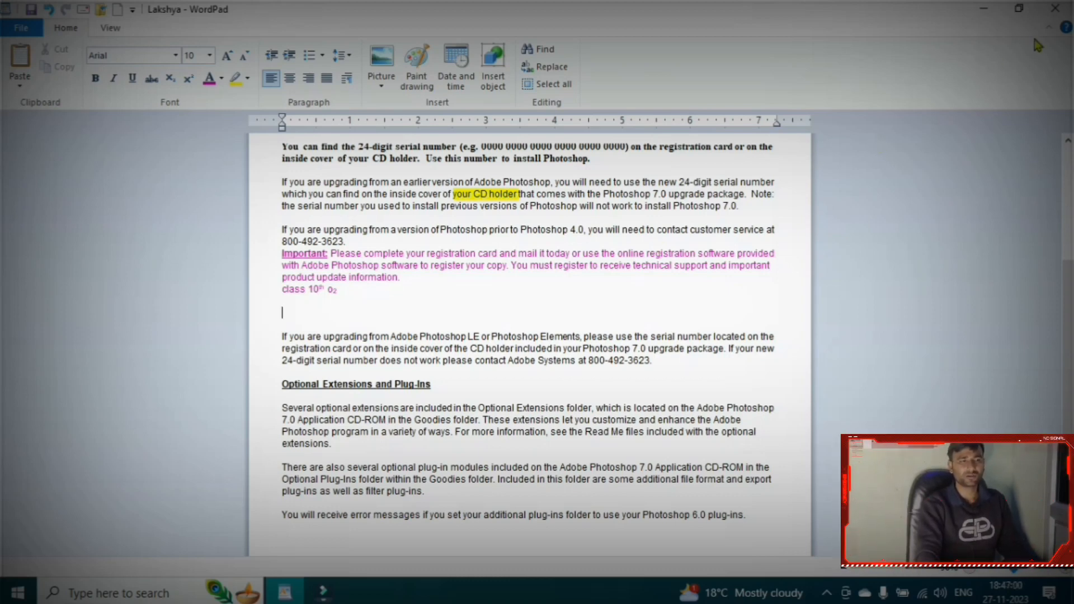
# Minimize WordPad and open the "2 To 5 Sheets" workbook from the Documents folder in Excel.
pyautogui.click(995, 11)
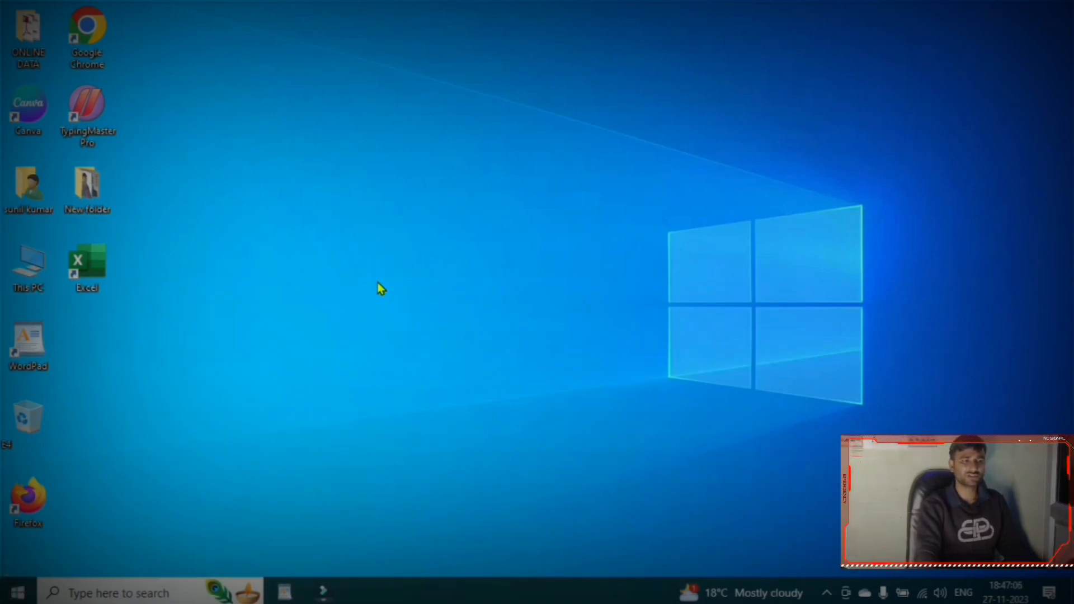
pyautogui.press('super+e')
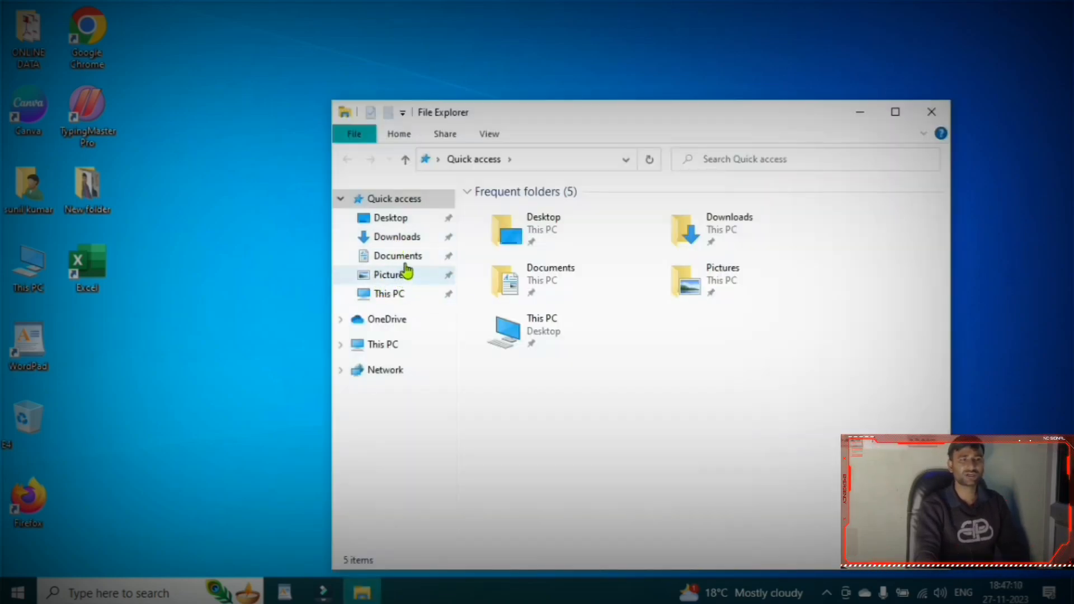
pyautogui.click(406, 255)
pyautogui.click(512, 228)
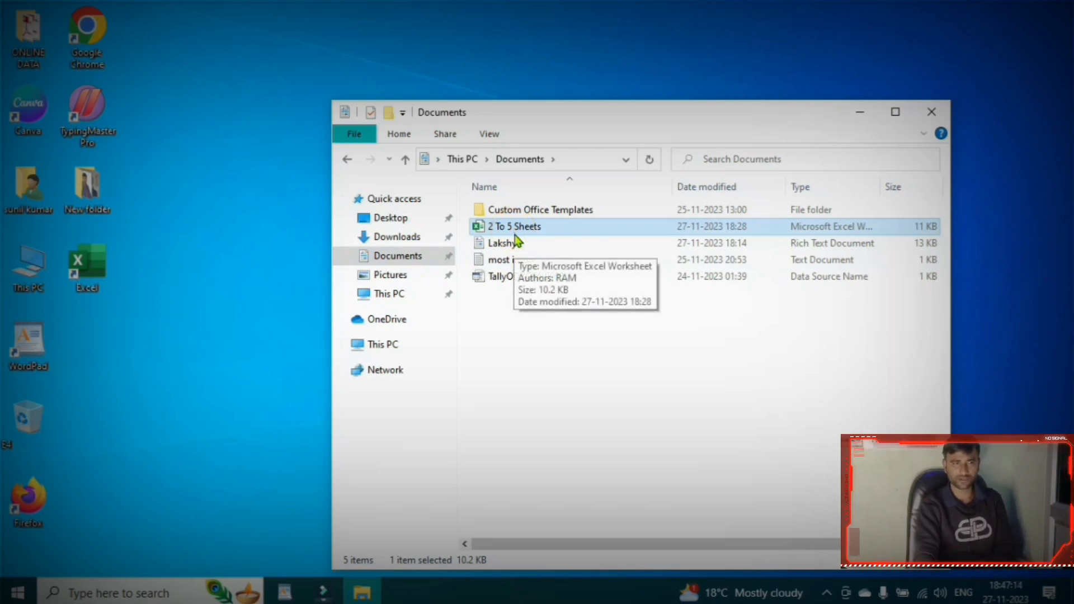
pyautogui.doubleClick(652, 234)
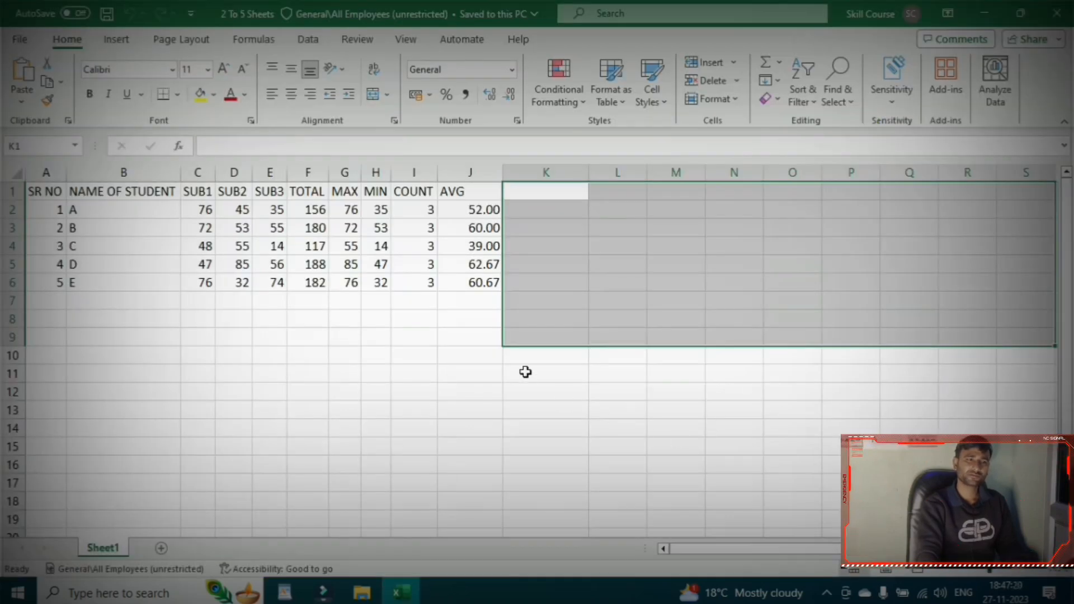
pyautogui.click(525, 372)
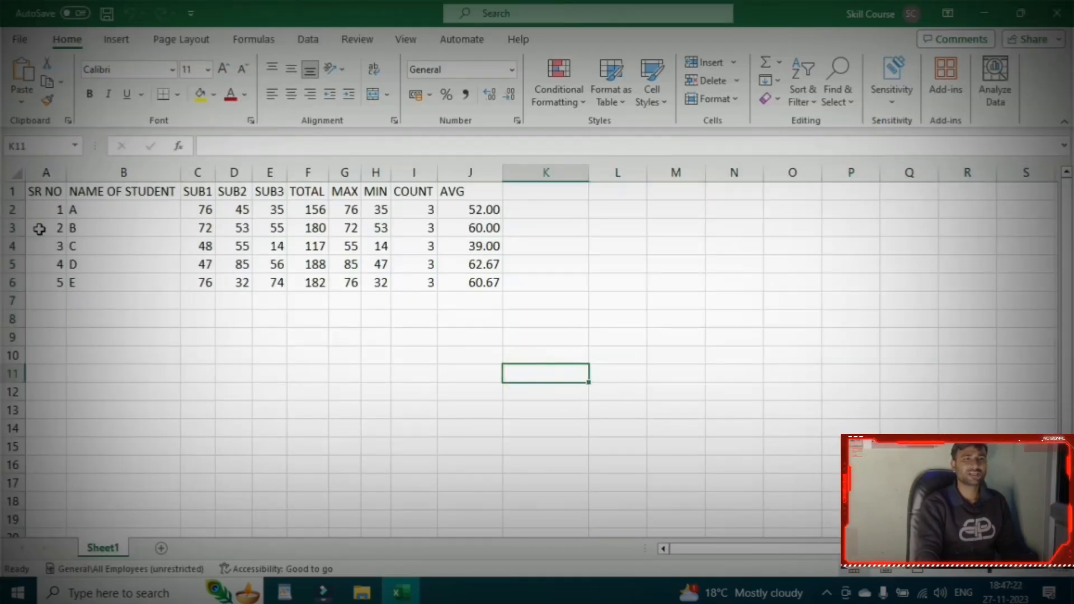
# Copy the student marks table in A1:J6, put Excel and File Explorer away, and switch back to the document in WordPad.
pyautogui.click(41, 191)
pyautogui.moveTo(41, 191); pyautogui.dragTo(489, 283)
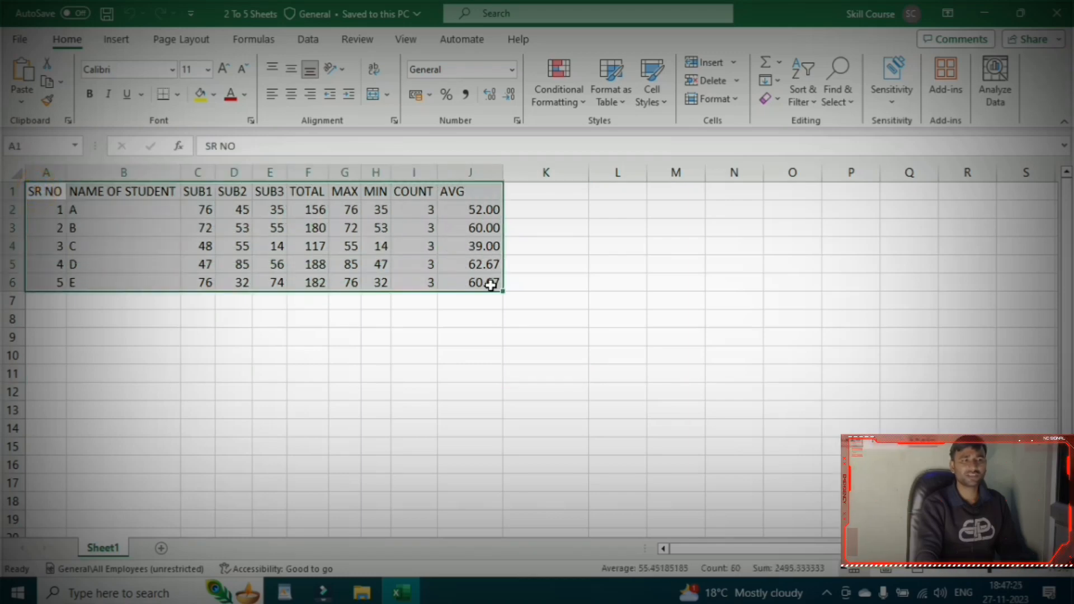
pyautogui.rightClick(253, 219)
pyautogui.click(288, 125)
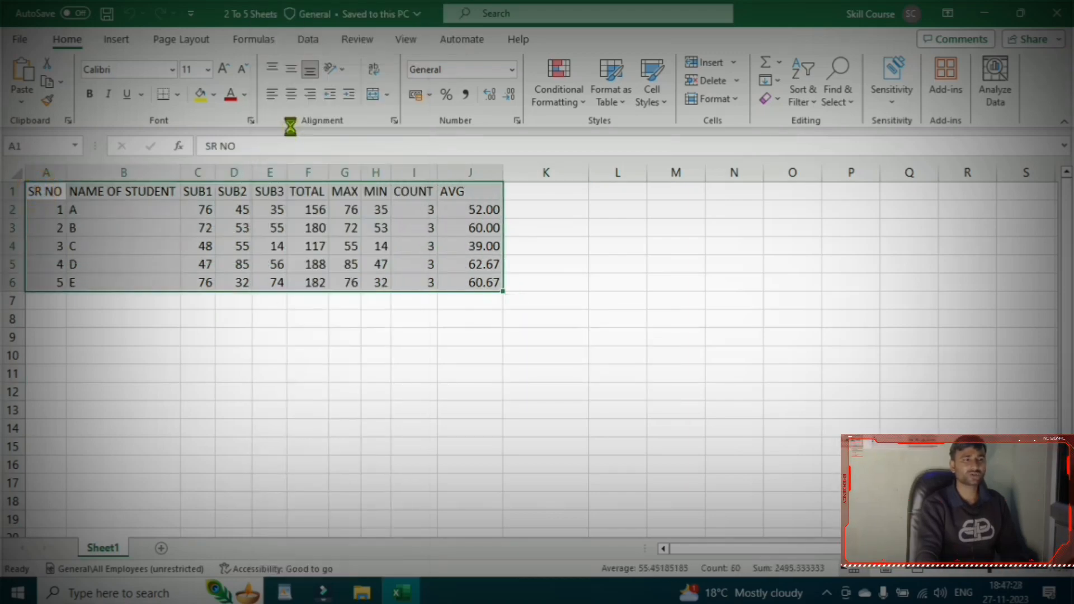
pyautogui.click(984, 12)
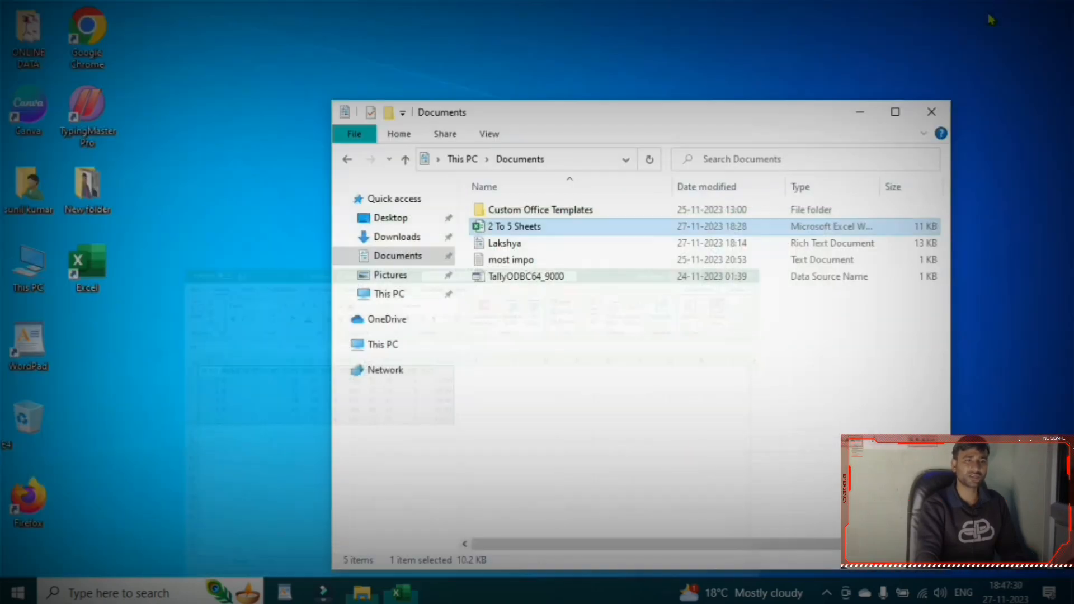
pyautogui.click(930, 111)
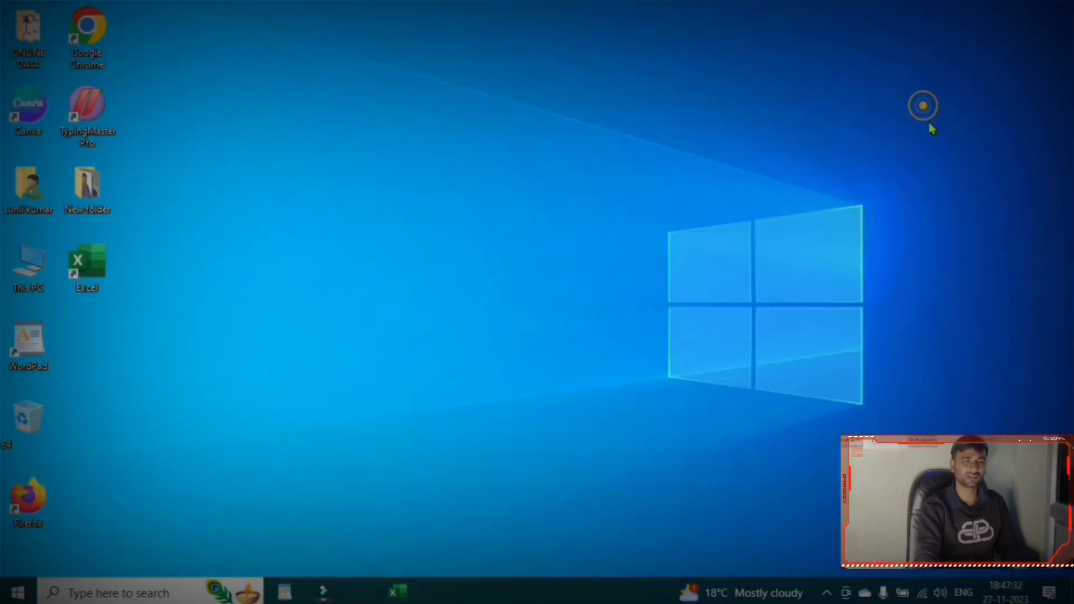
pyautogui.click(285, 591)
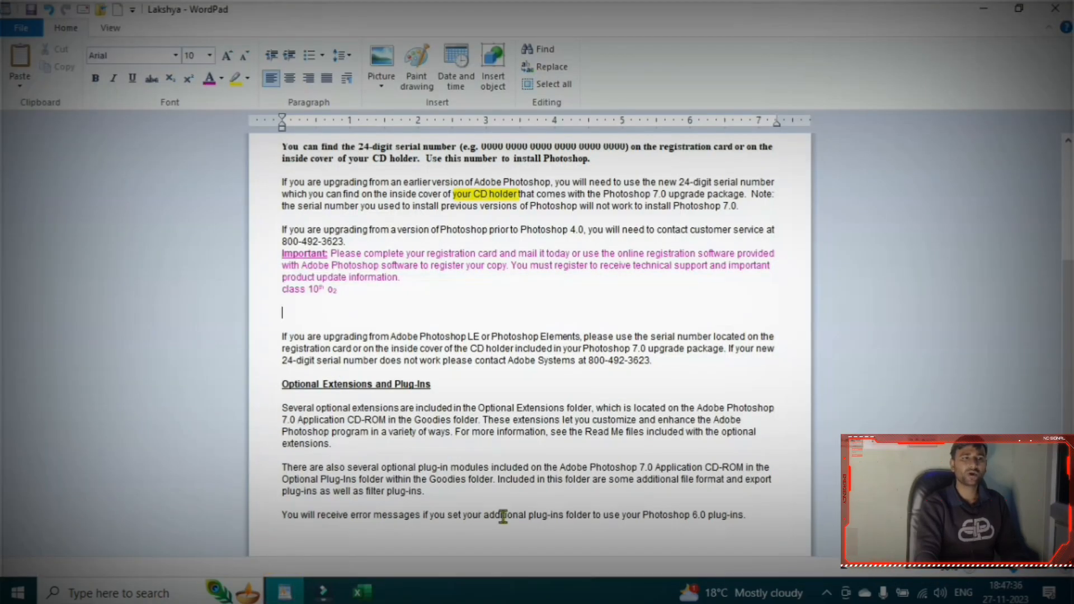
# Delete everything from the paragraph about versions prior to Photoshop 4.0 through the end of the document.
pyautogui.click(765, 512)
pyautogui.moveTo(555, 524); pyautogui.dragTo(280, 225)
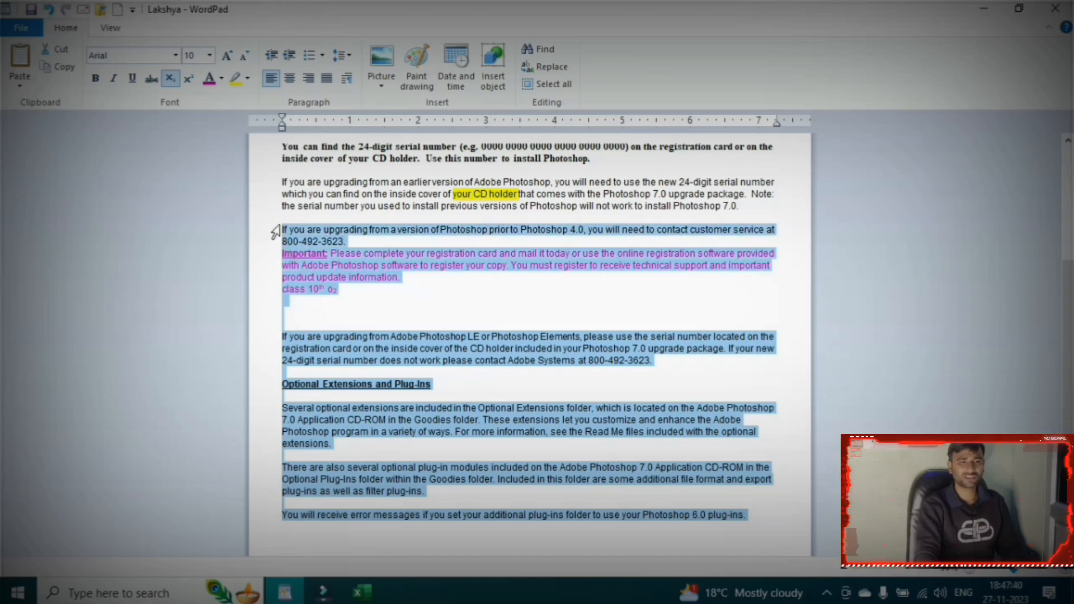
pyautogui.press('Delete')
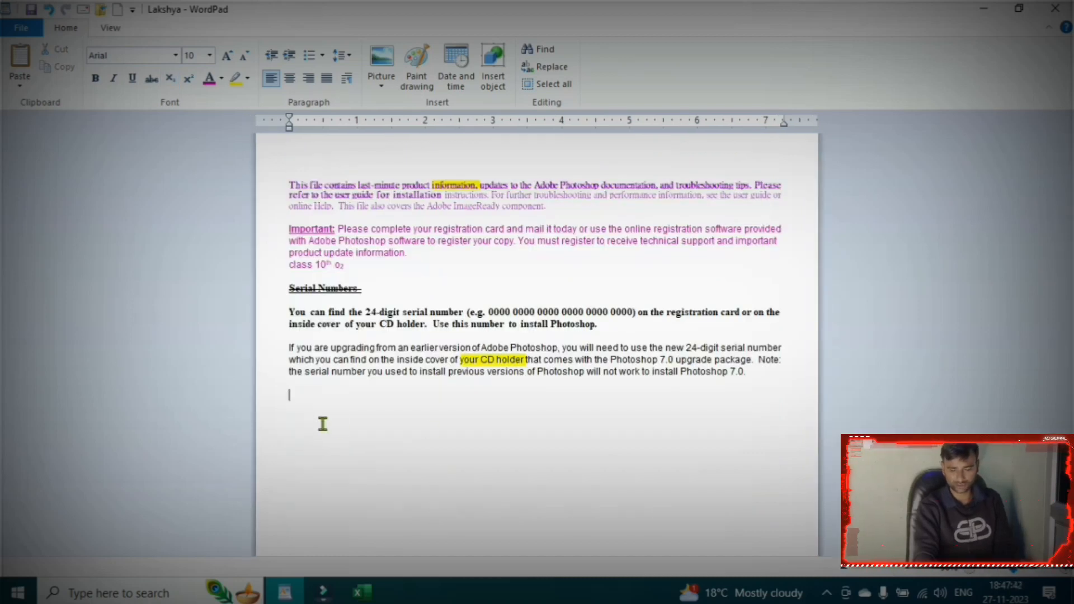
# Paste the copied marks table at the document's end with Paste Special as a Microsoft Excel Worksheet.
pyautogui.click(20, 84)
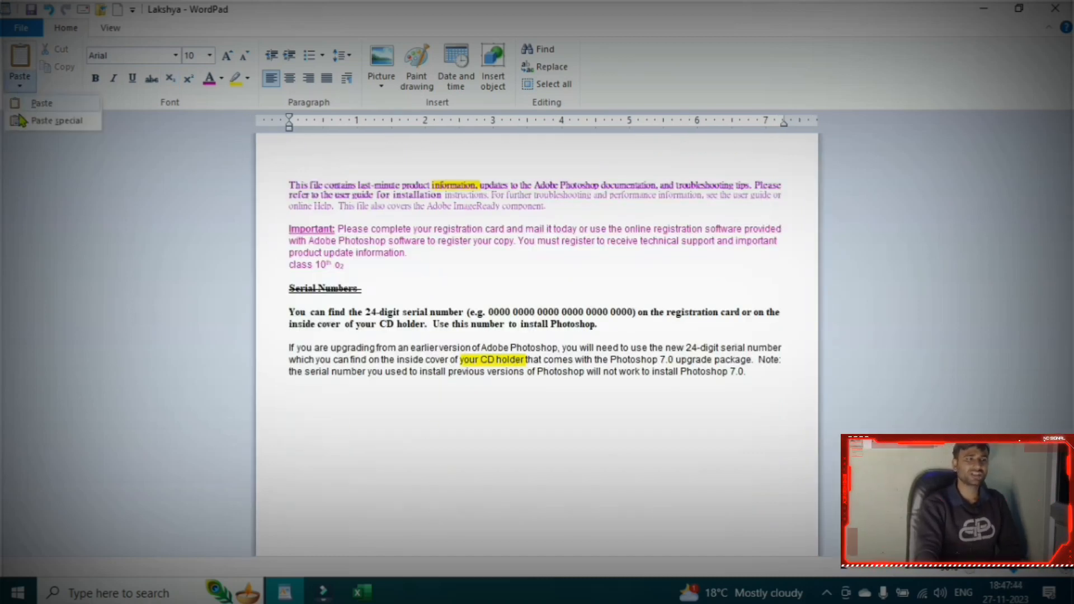
pyautogui.click(56, 123)
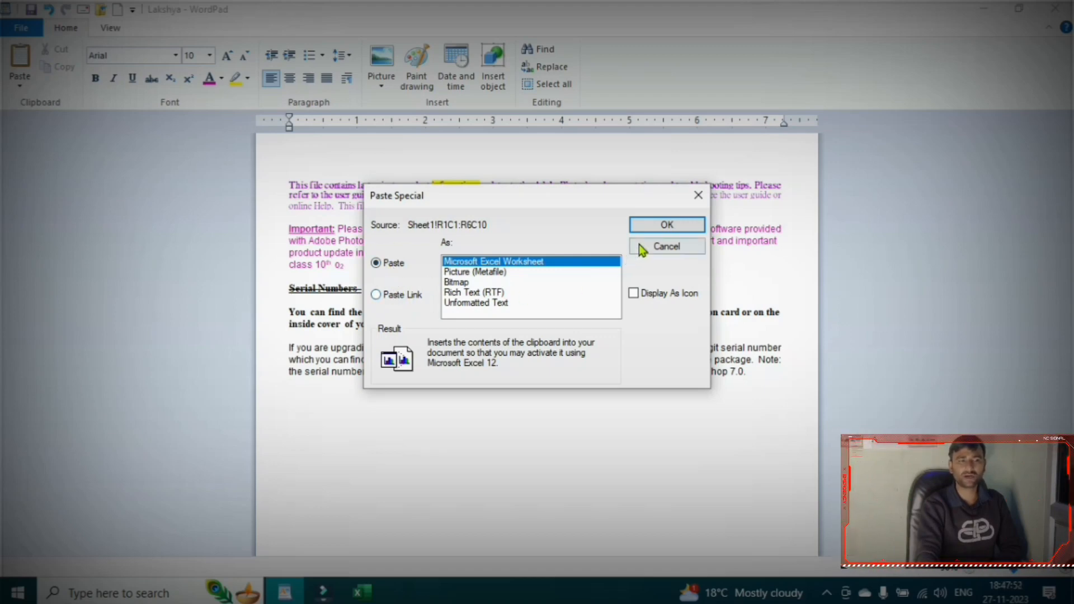
pyautogui.click(663, 224)
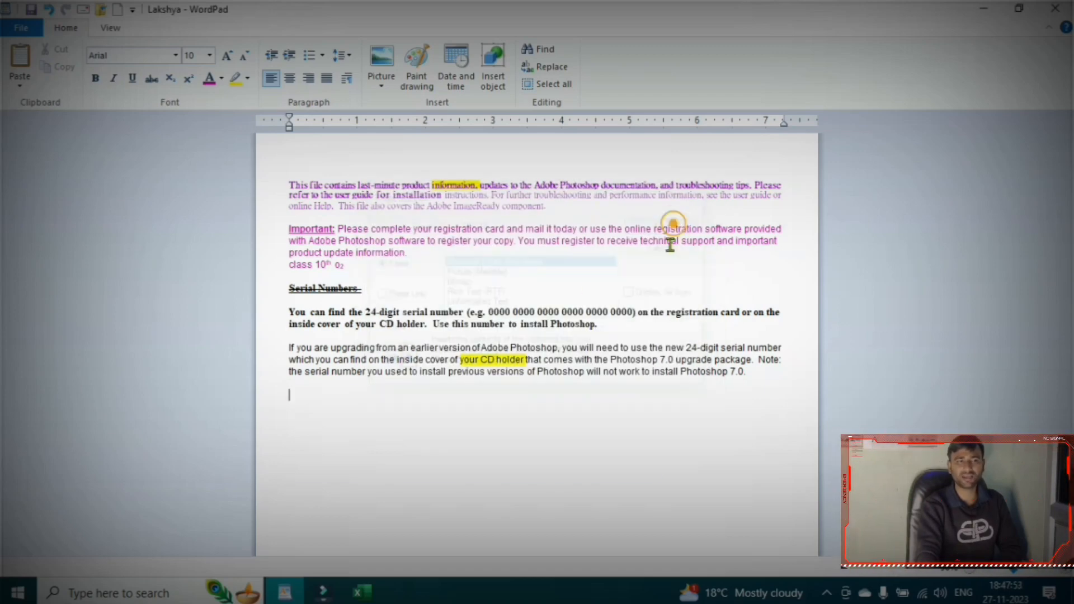
pyautogui.click(709, 492)
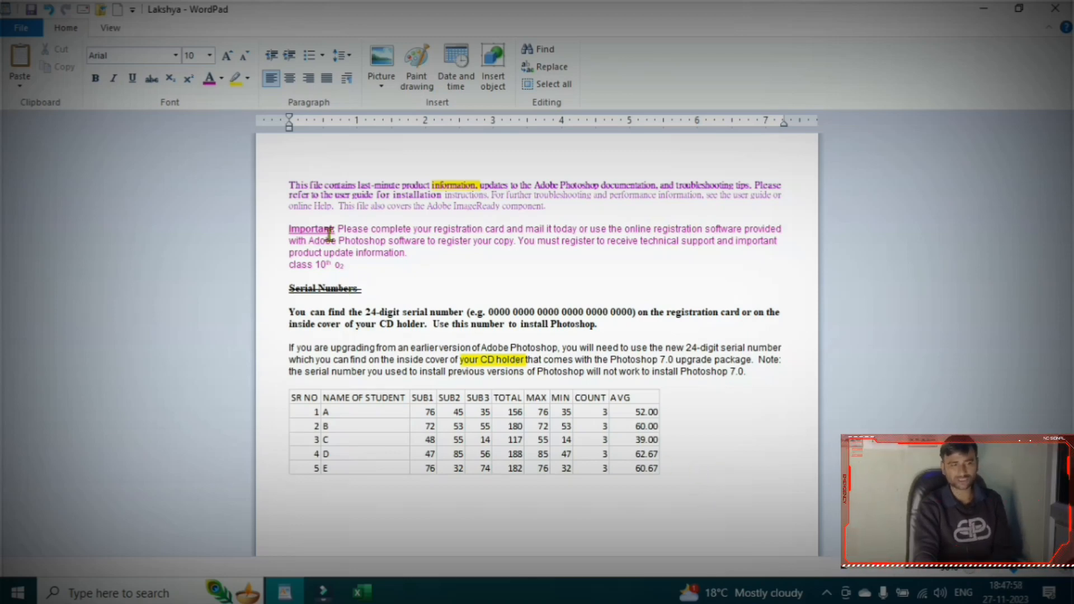
# Insert the copied marks table again below the existing one using Paste Special with Paste Link as a Microsoft Excel Worksheet.
pyautogui.click(27, 86)
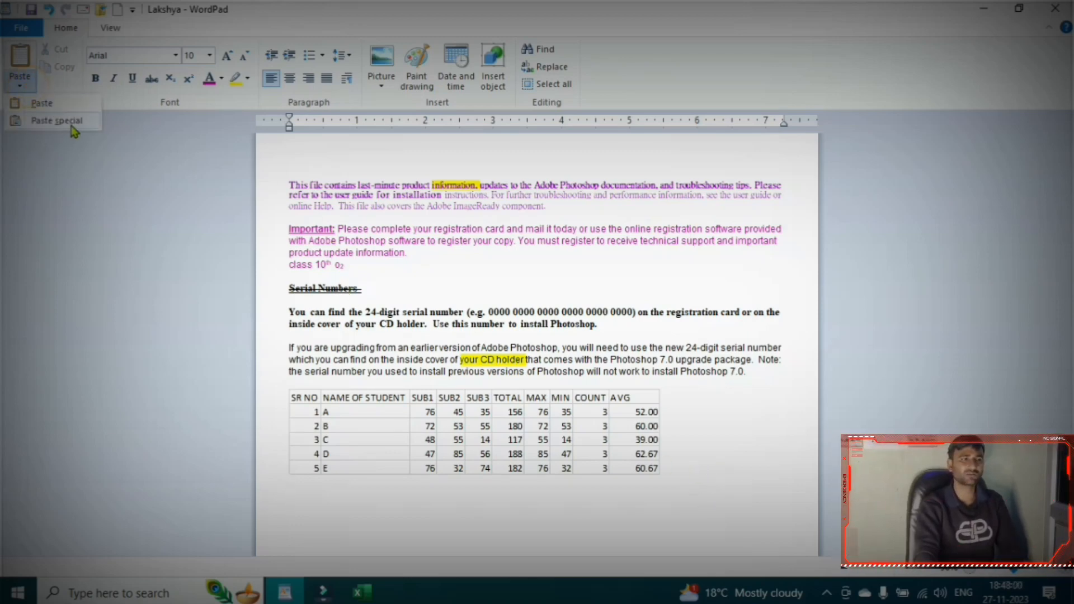
pyautogui.click(56, 120)
pyautogui.click(376, 295)
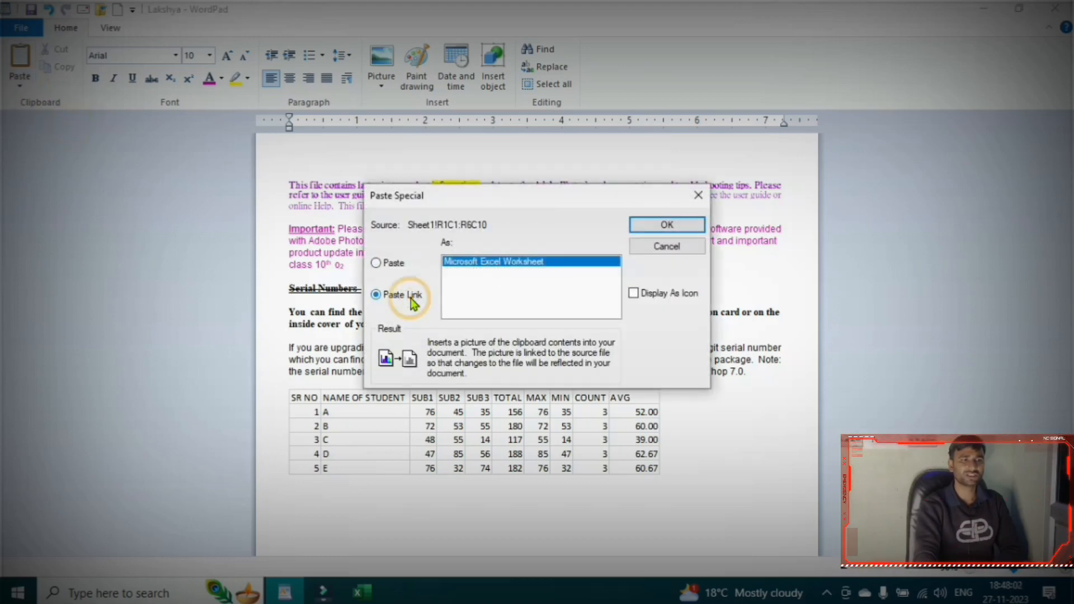
pyautogui.click(667, 224)
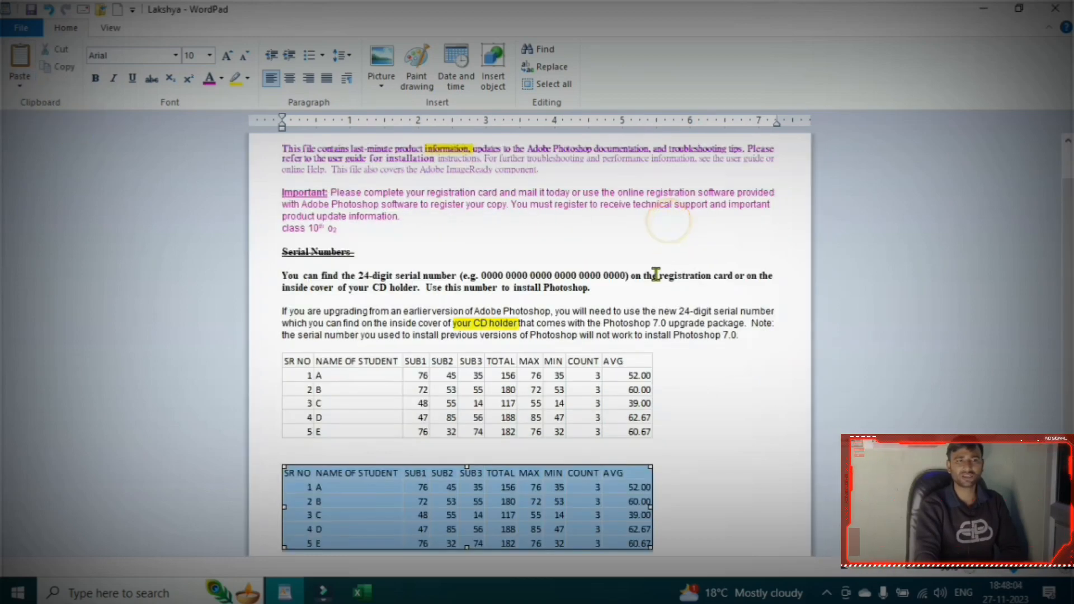
pyautogui.click(713, 461)
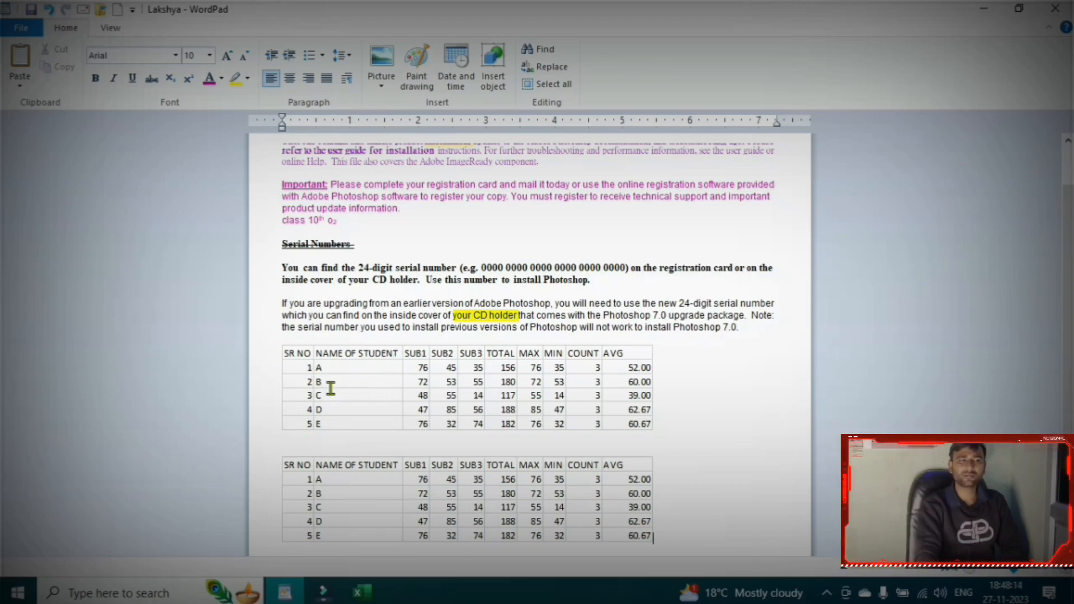
# Switch to the linked table's source workbook in Excel, enter a new student name in cell B2, and return to the WordPad document.
pyautogui.click(345, 481)
pyautogui.click(344, 482)
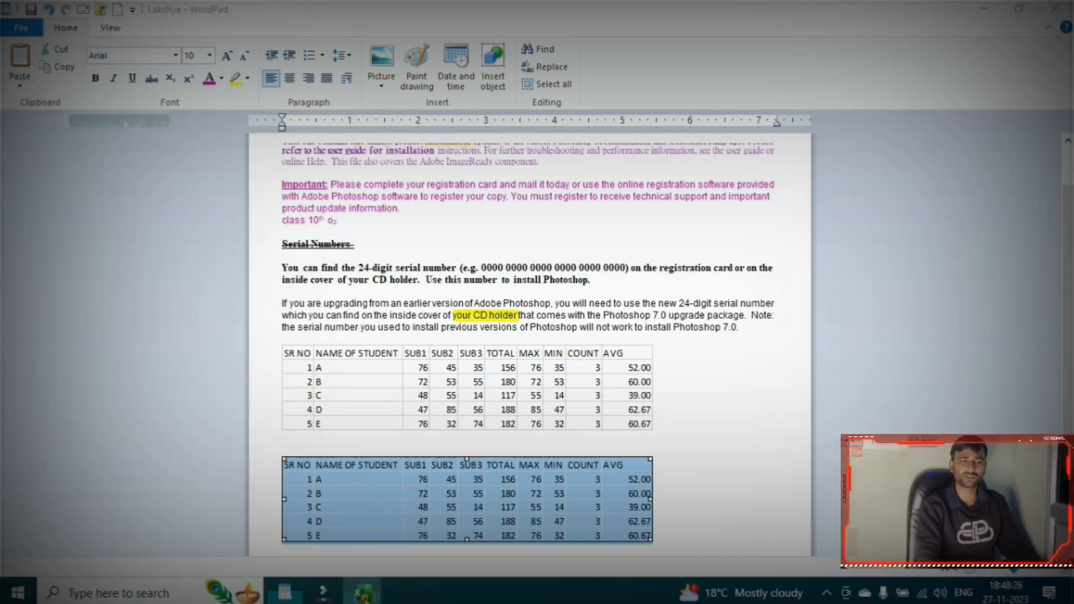
pyautogui.click(363, 592)
pyautogui.click(115, 209)
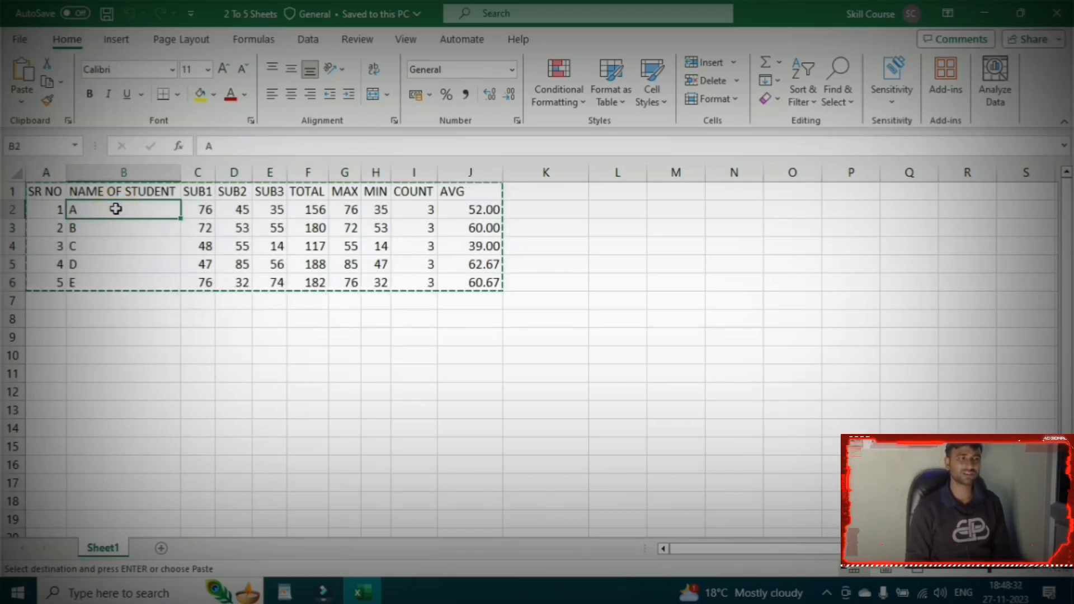
pyautogui.write('ram')
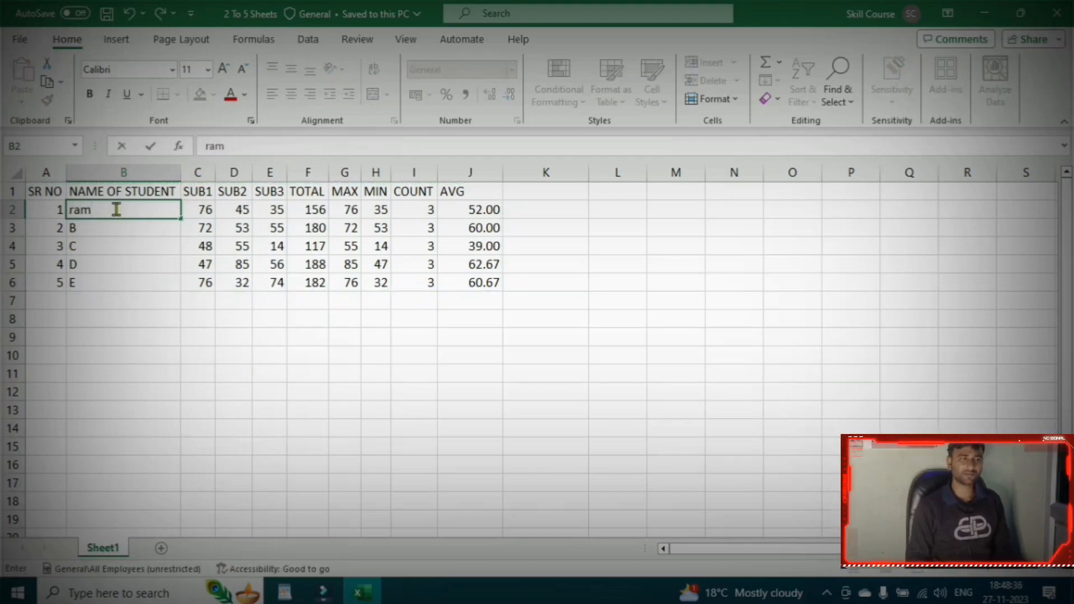
pyautogui.press('Return')
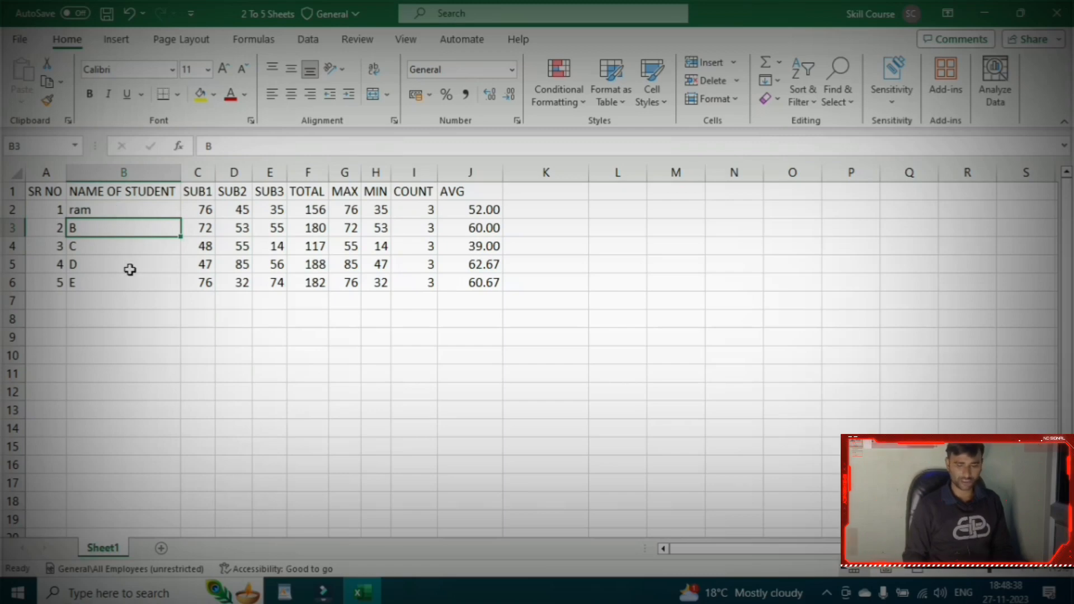
pyautogui.click(284, 592)
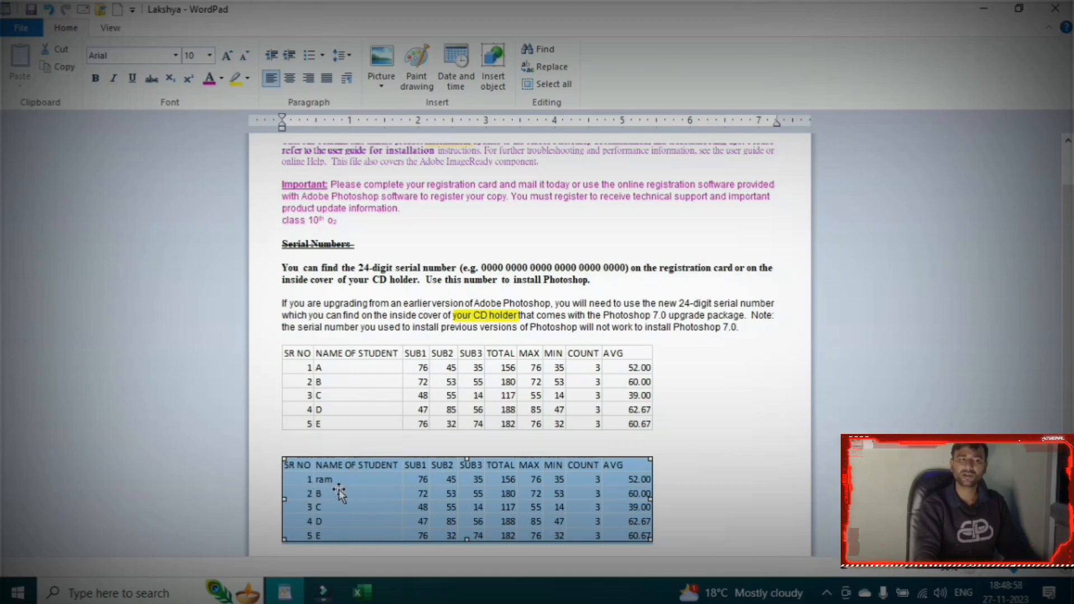
pyautogui.moveTo(361, 592)
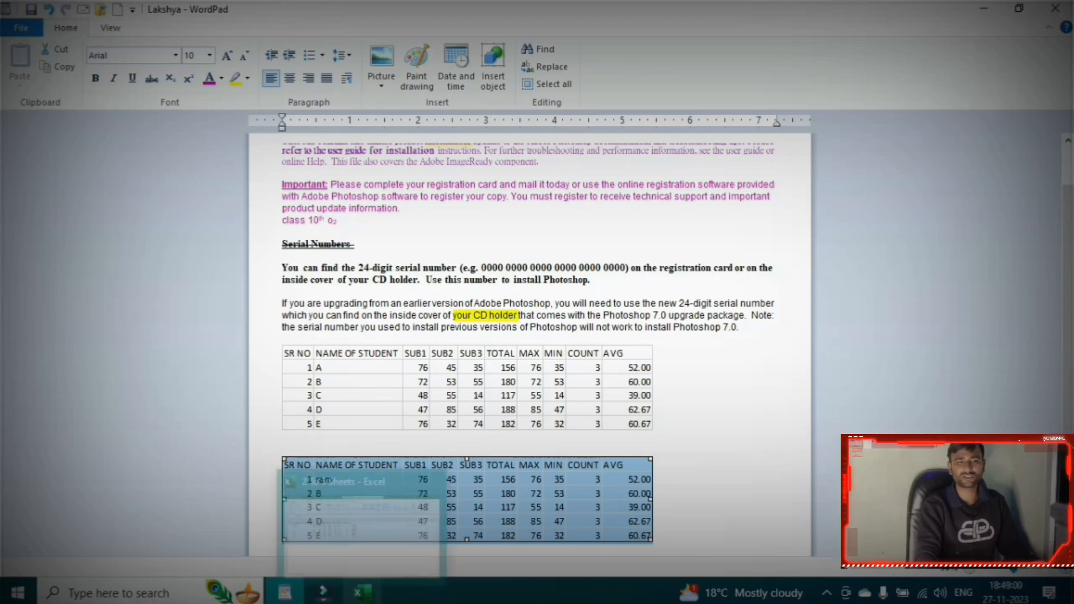